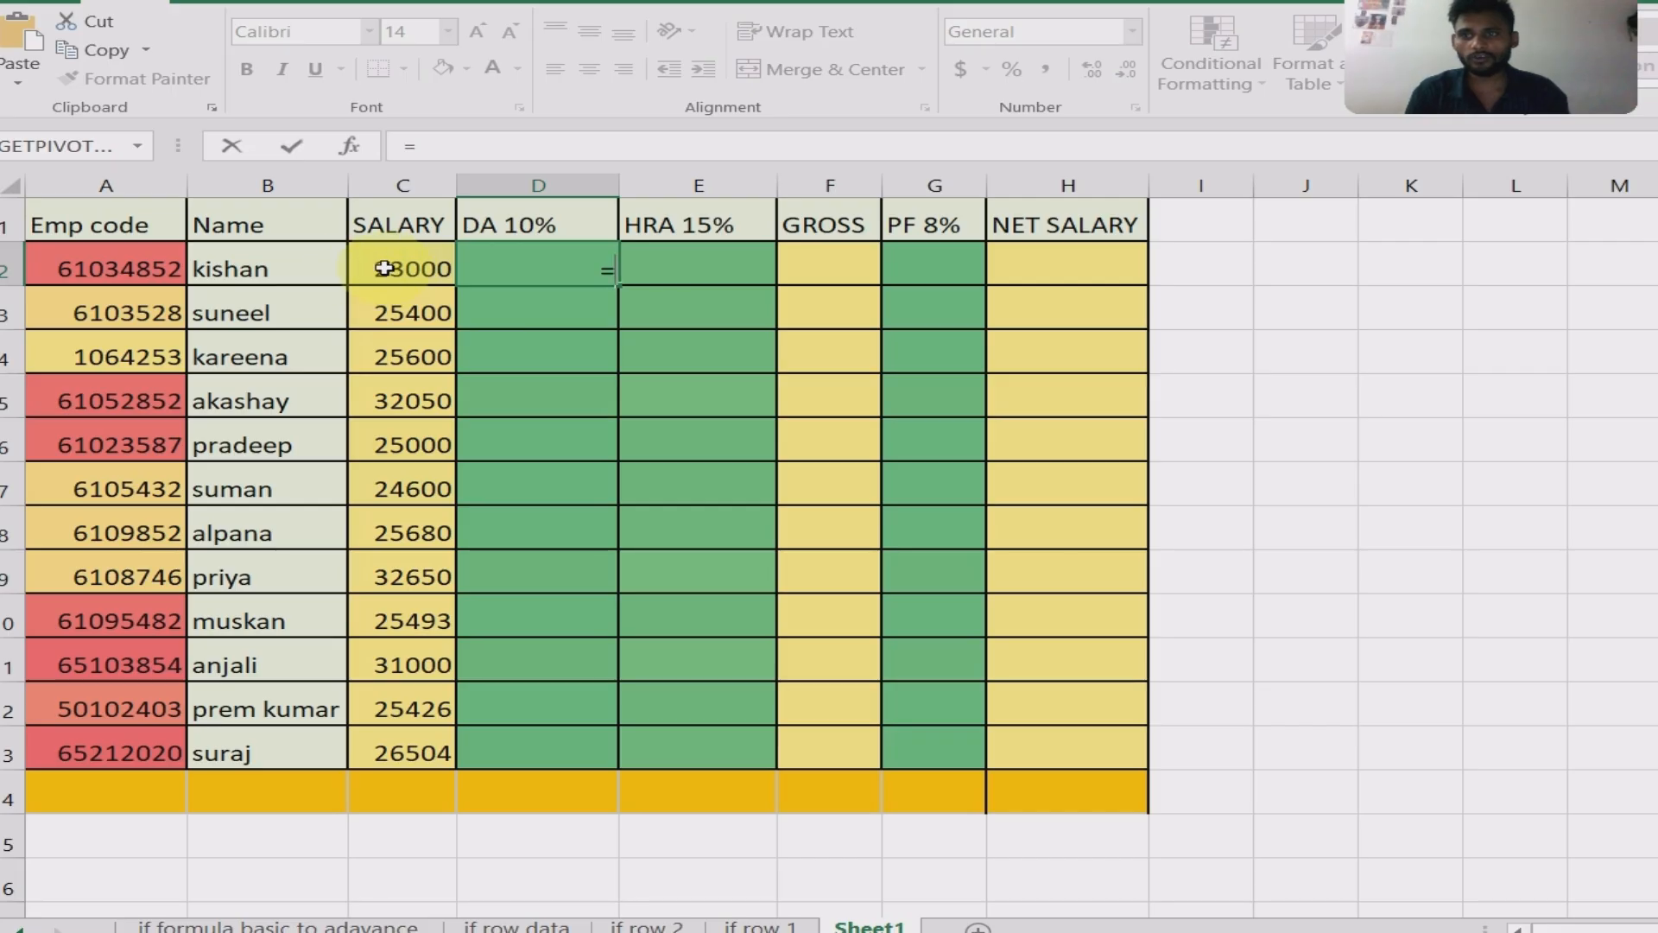
- Calculate DA in D2 with the formula =C2*10% and fill it down to D13
left_click(390, 270)
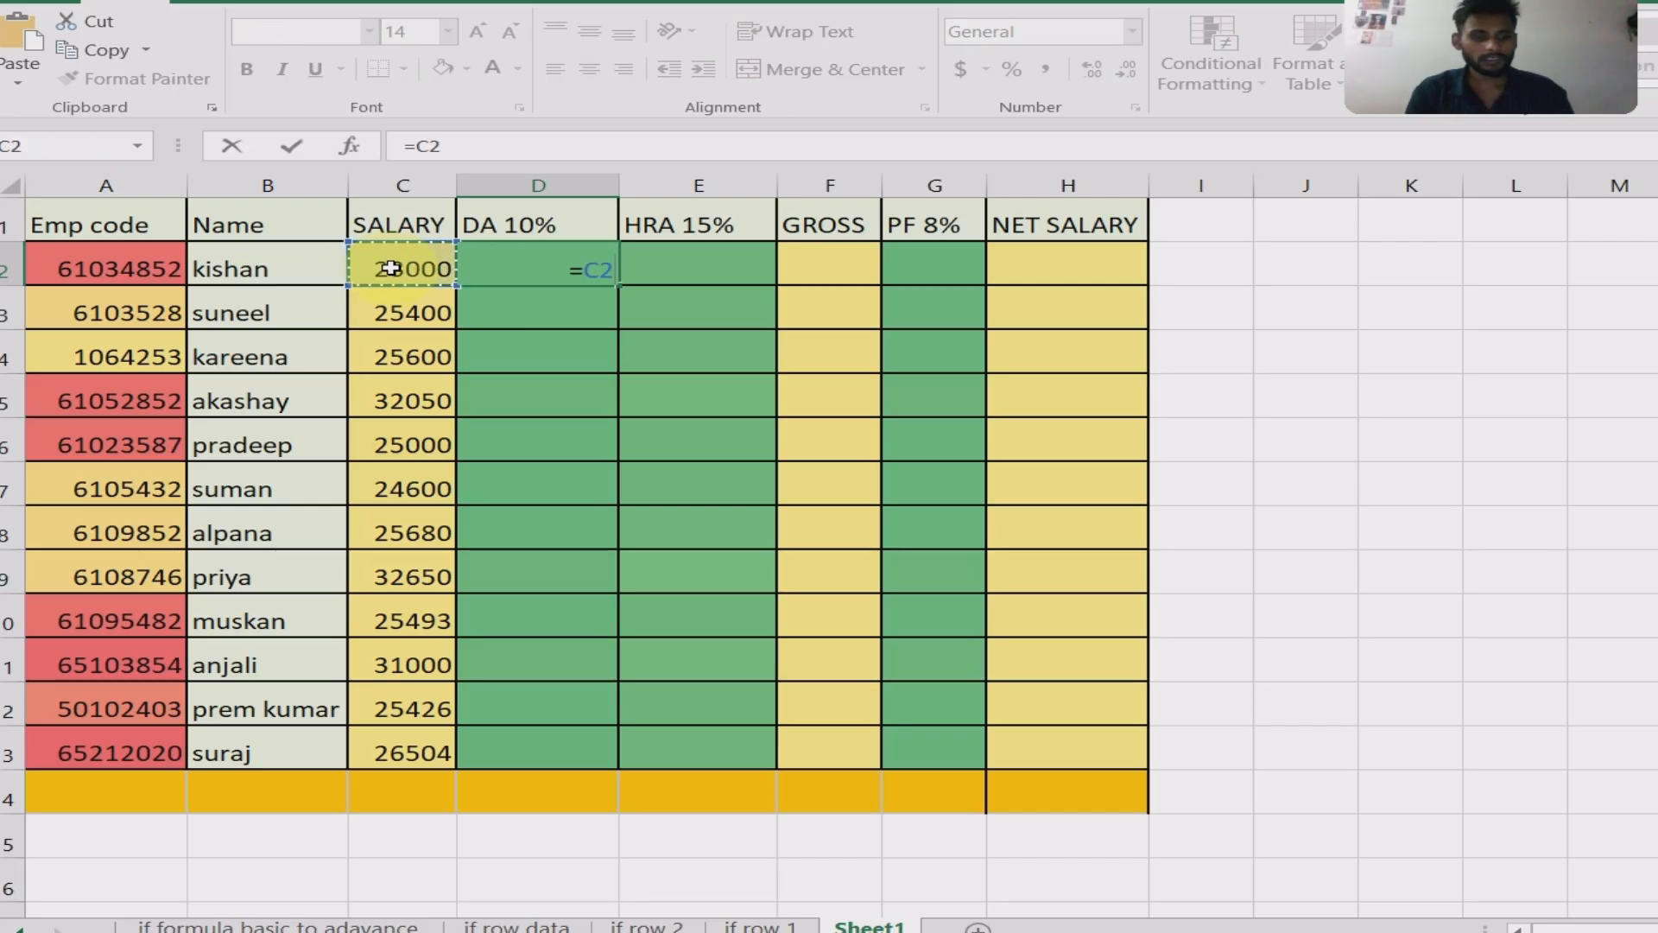
type("*")
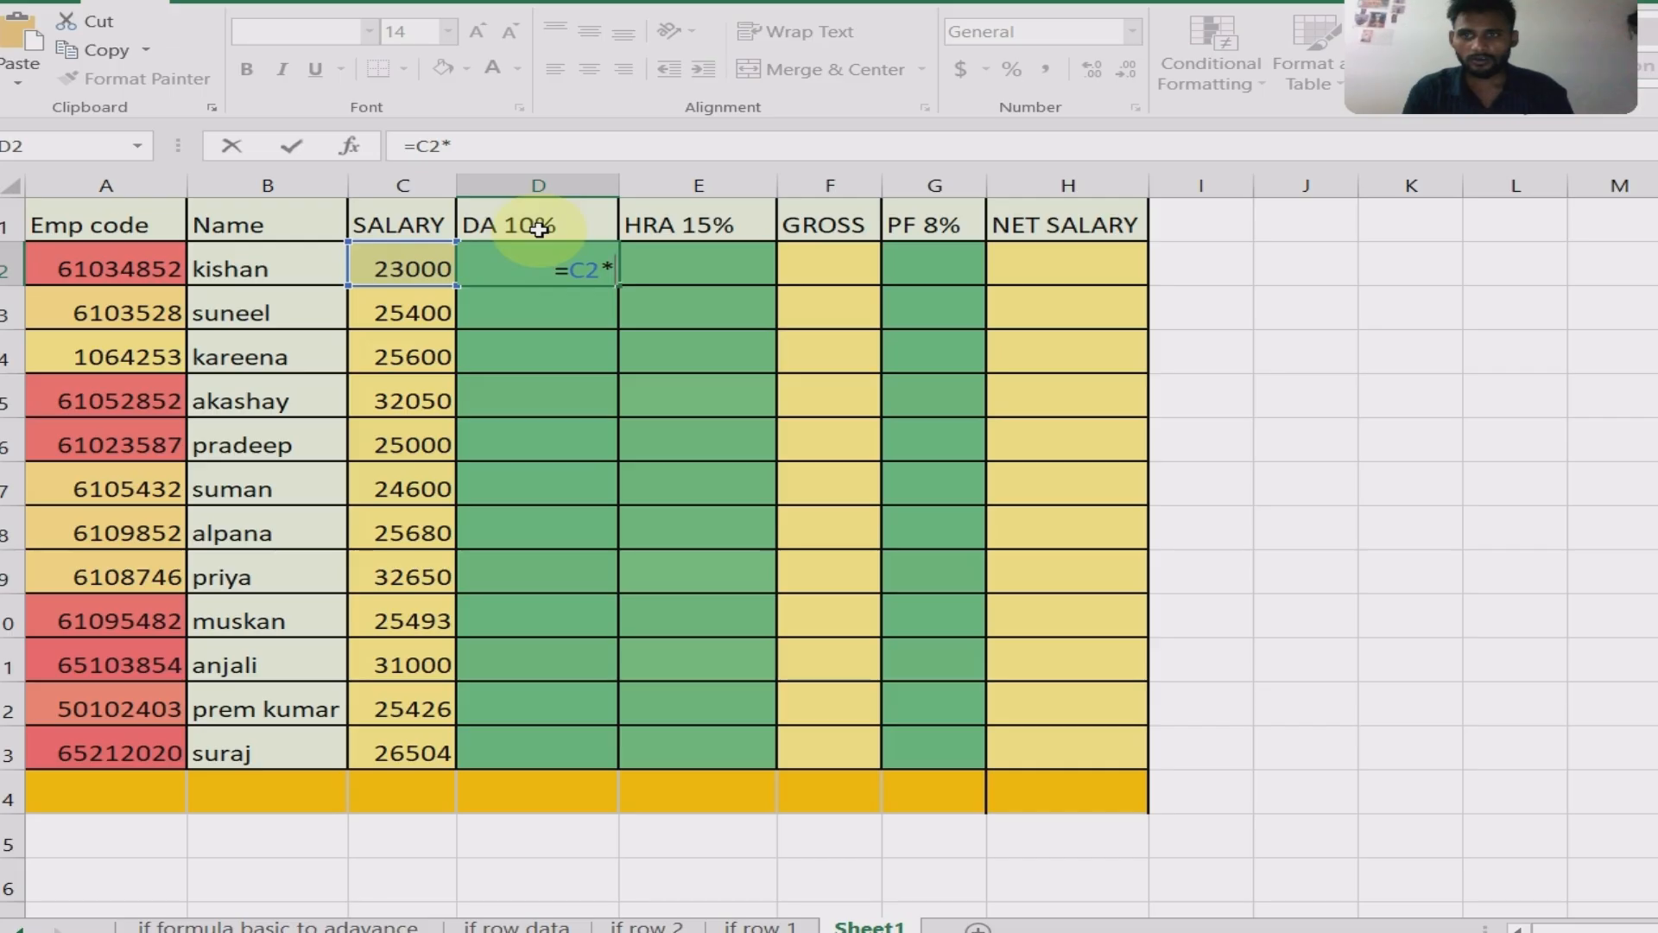
type("10")
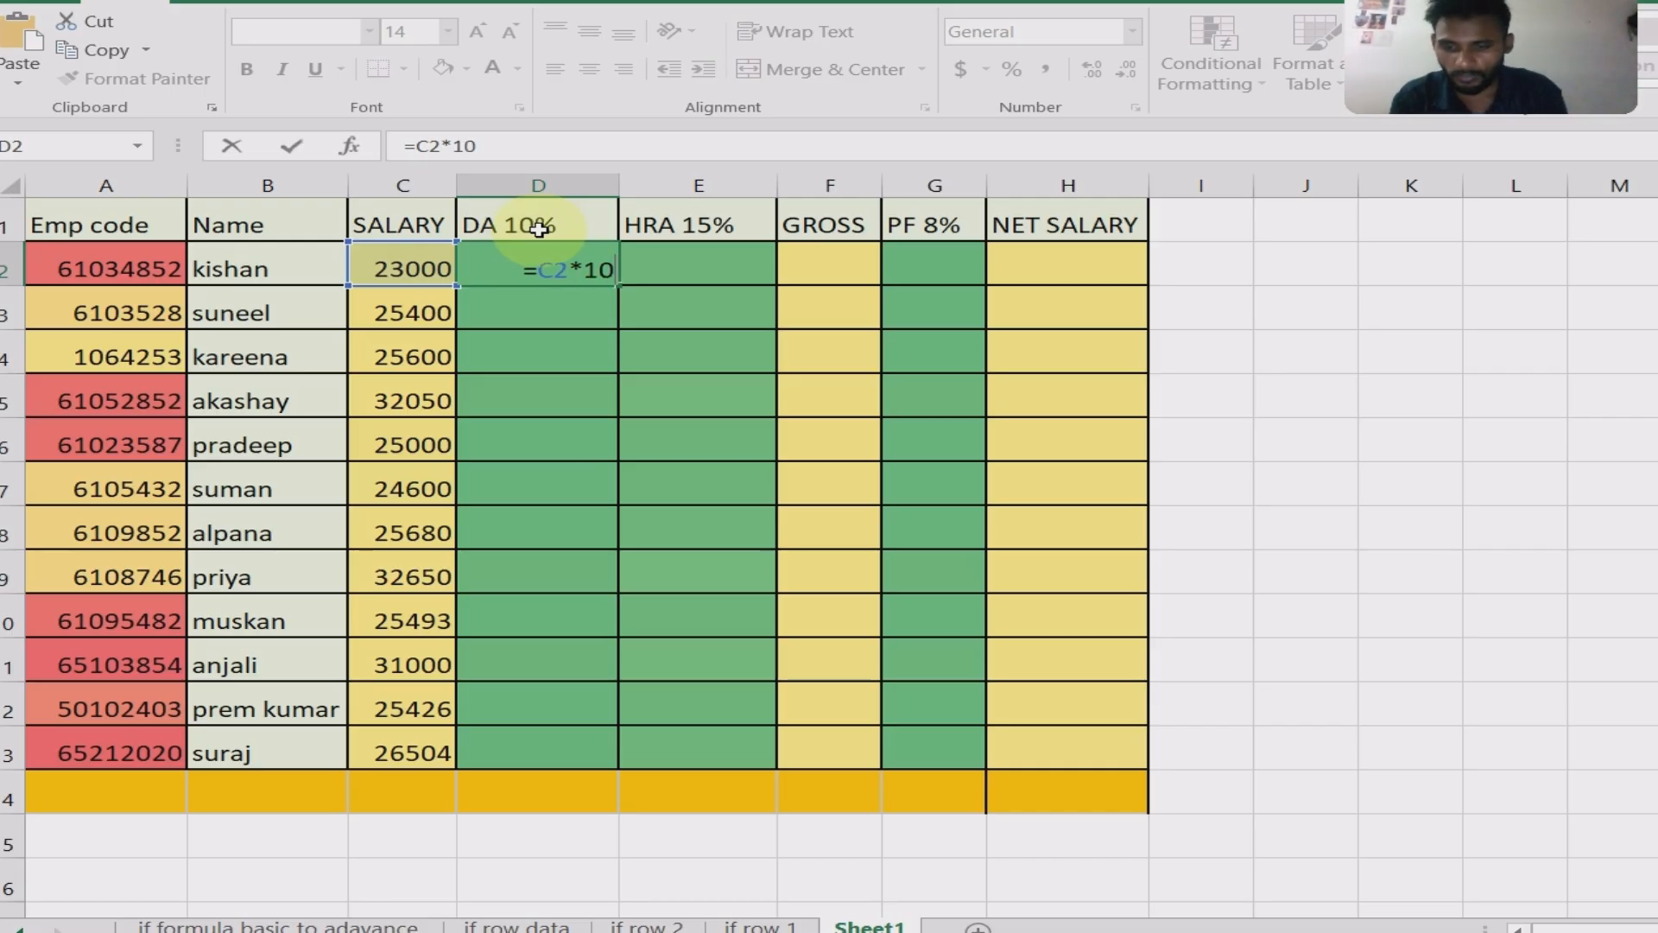
type("%")
key("Return")
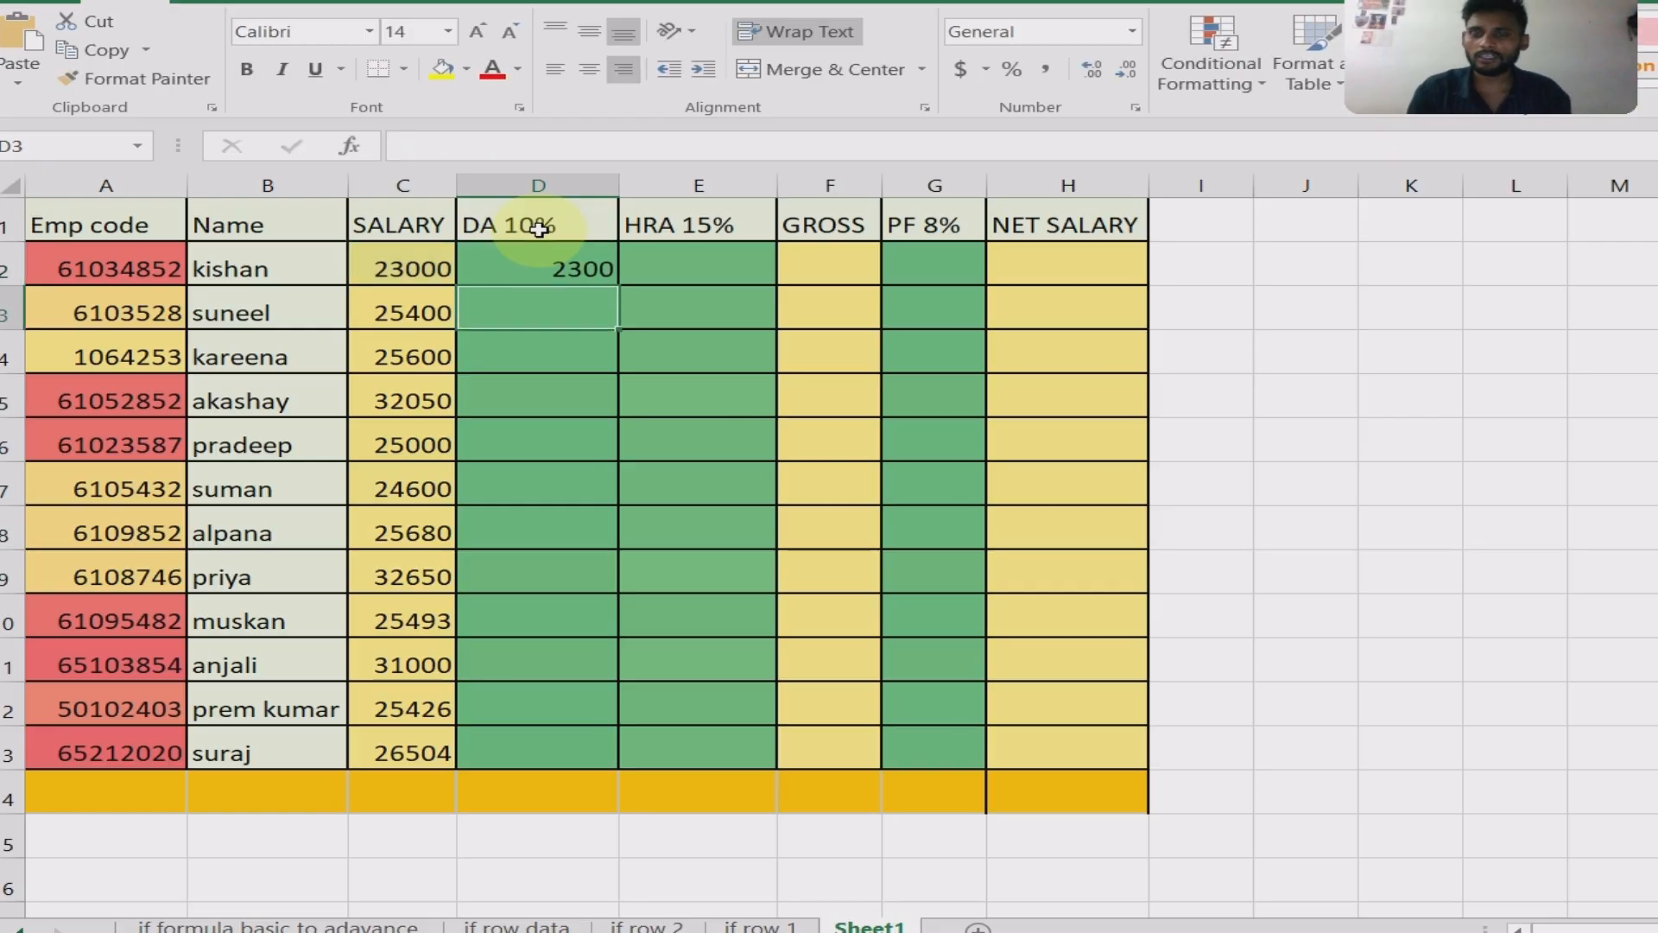
left_click(560, 255)
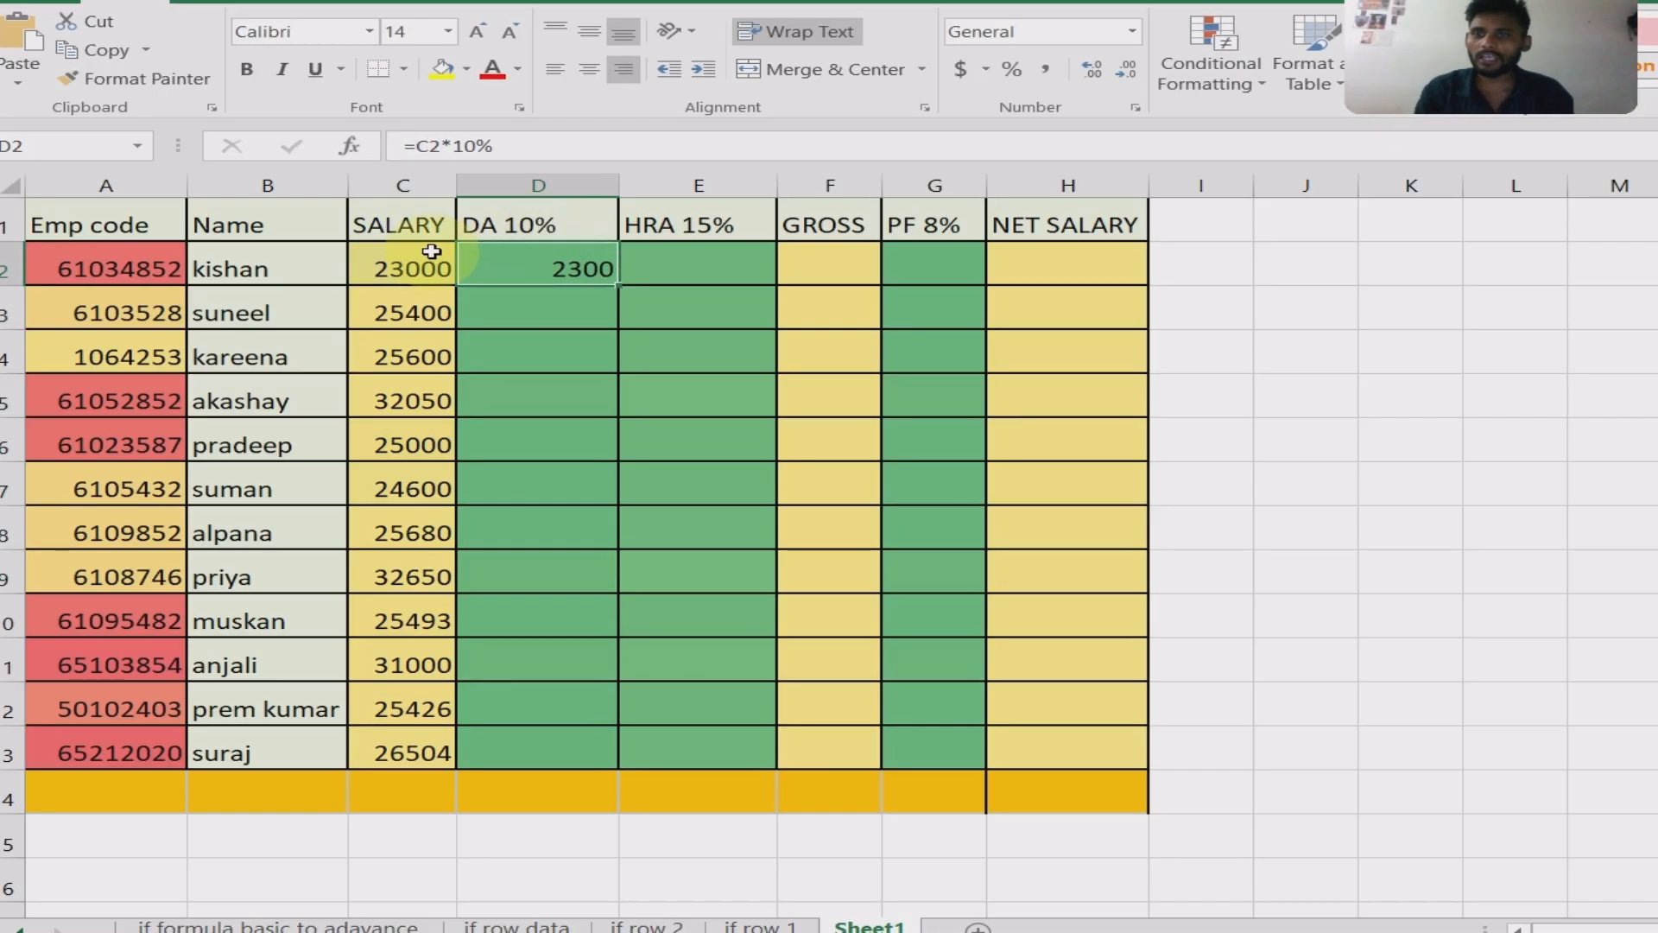
double_click(621, 285)
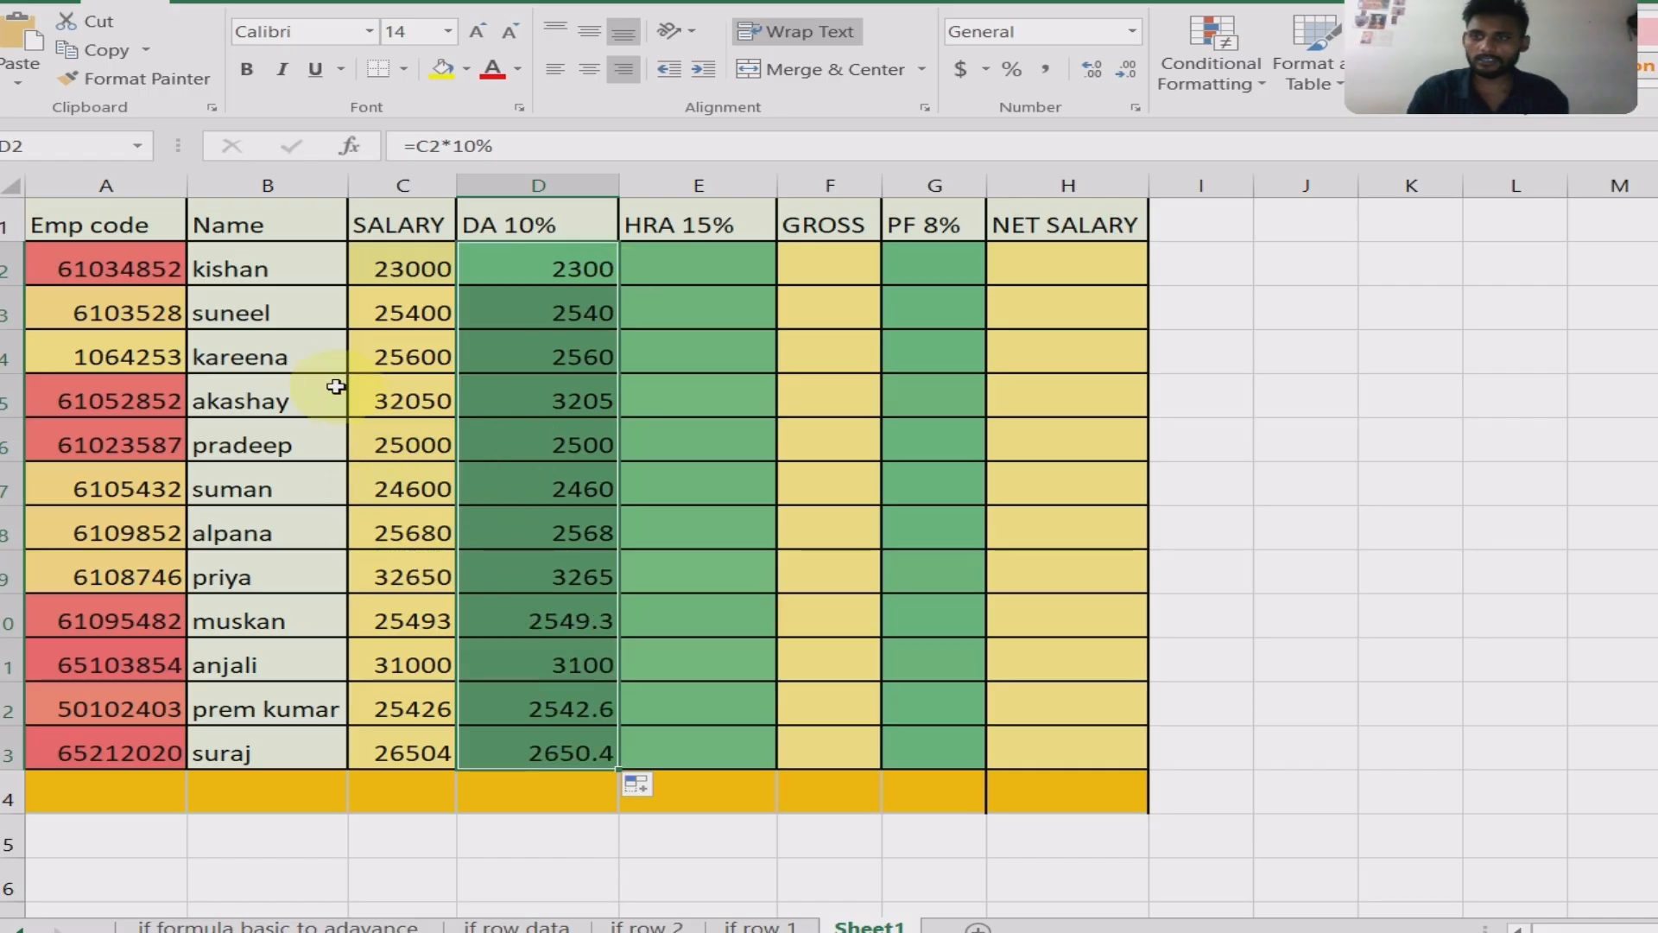
- Calculate HRA in E2 with the formula =C2*15% and fill it down to E13
left_click(716, 275)
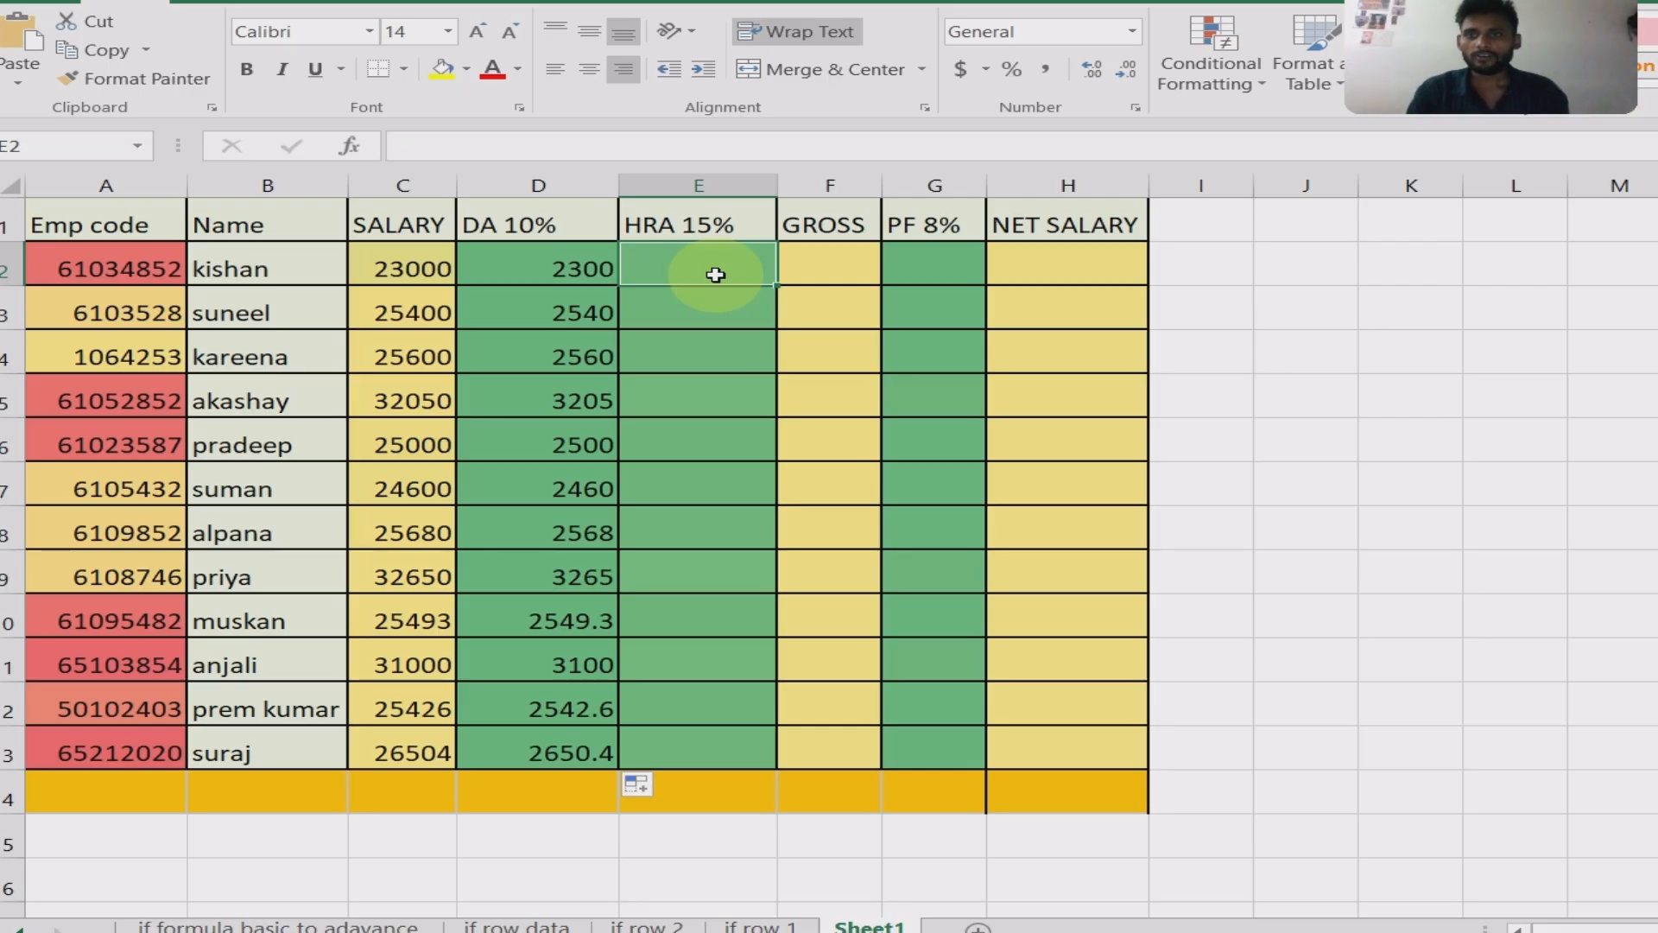
type("=")
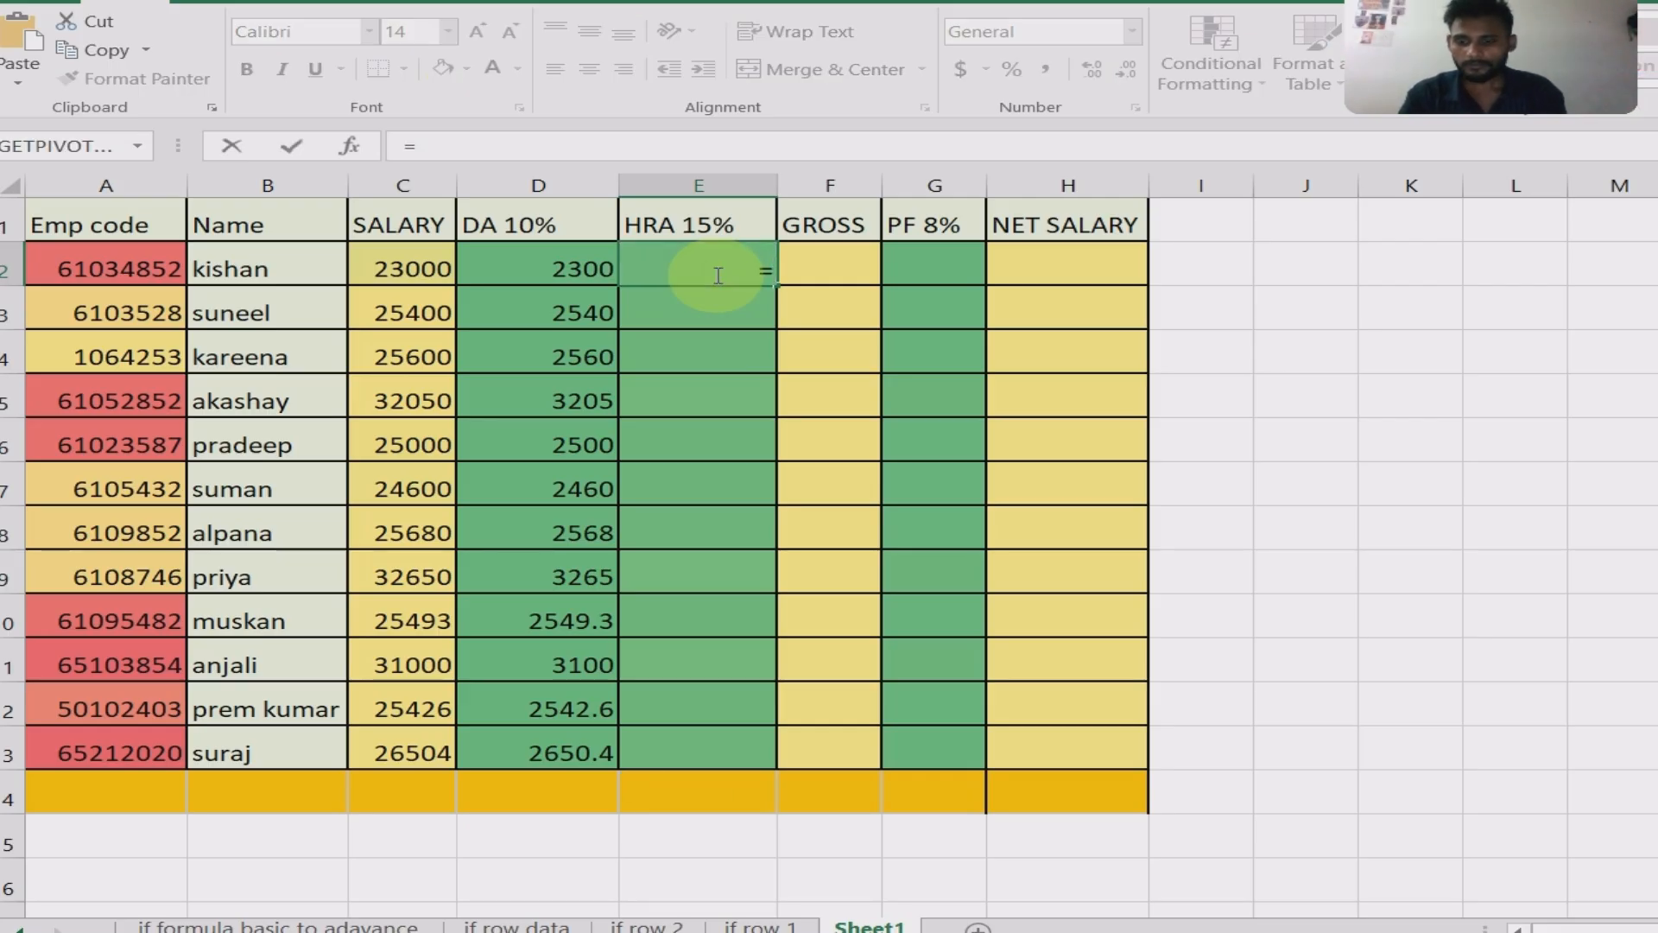
left_click(385, 259)
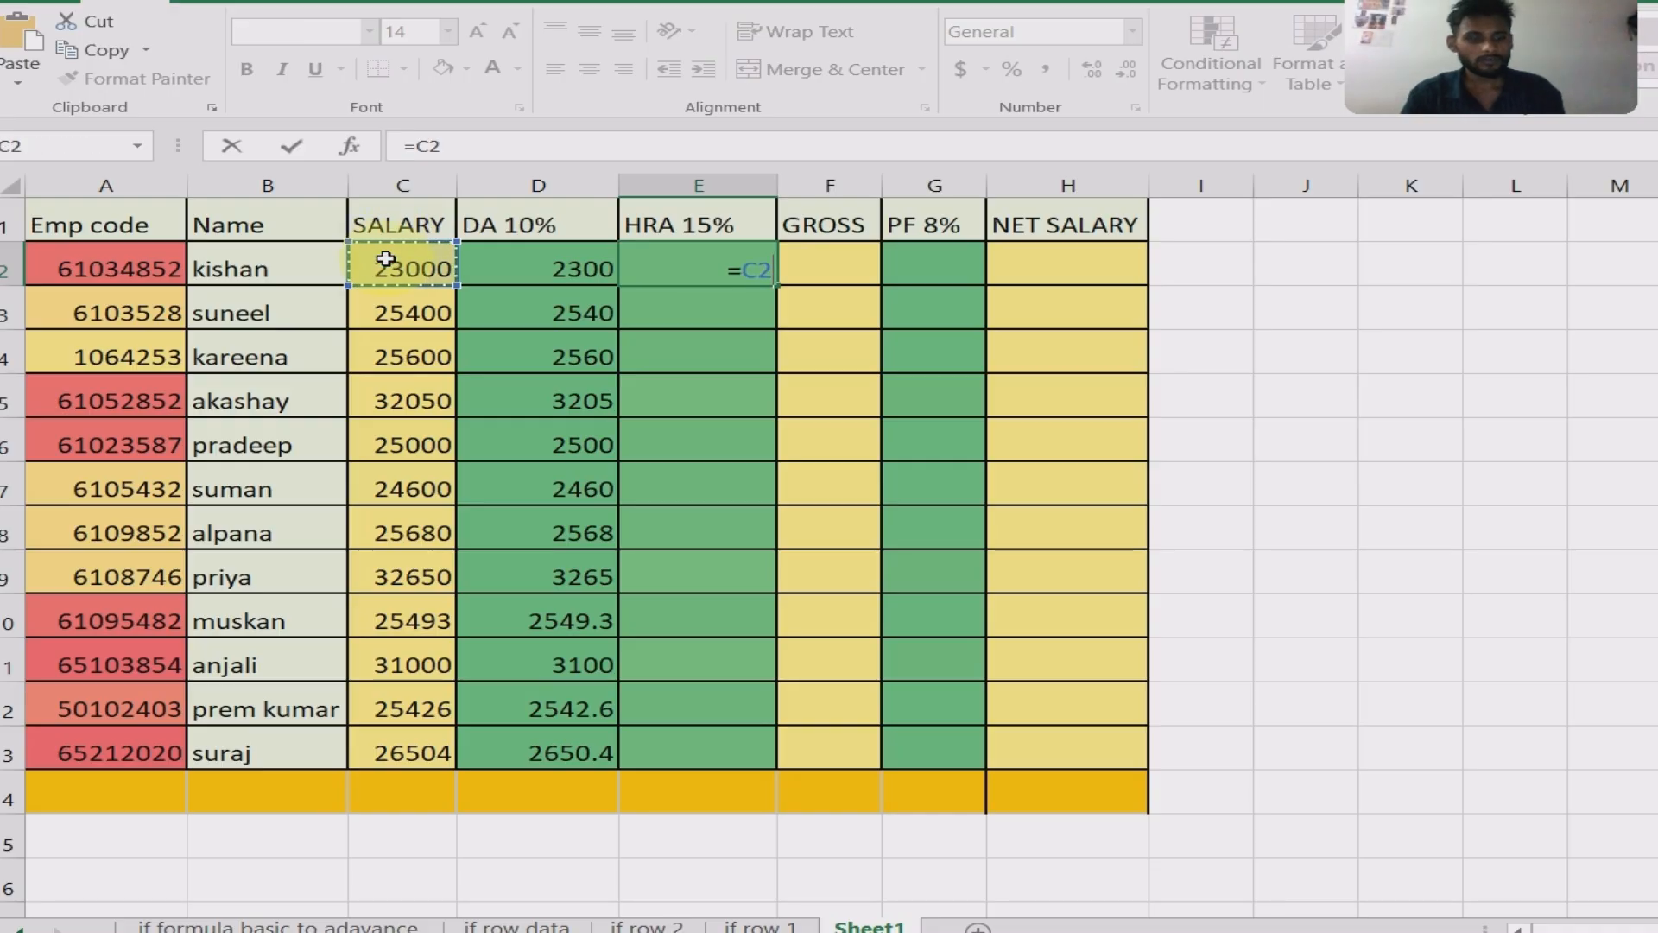
type("*")
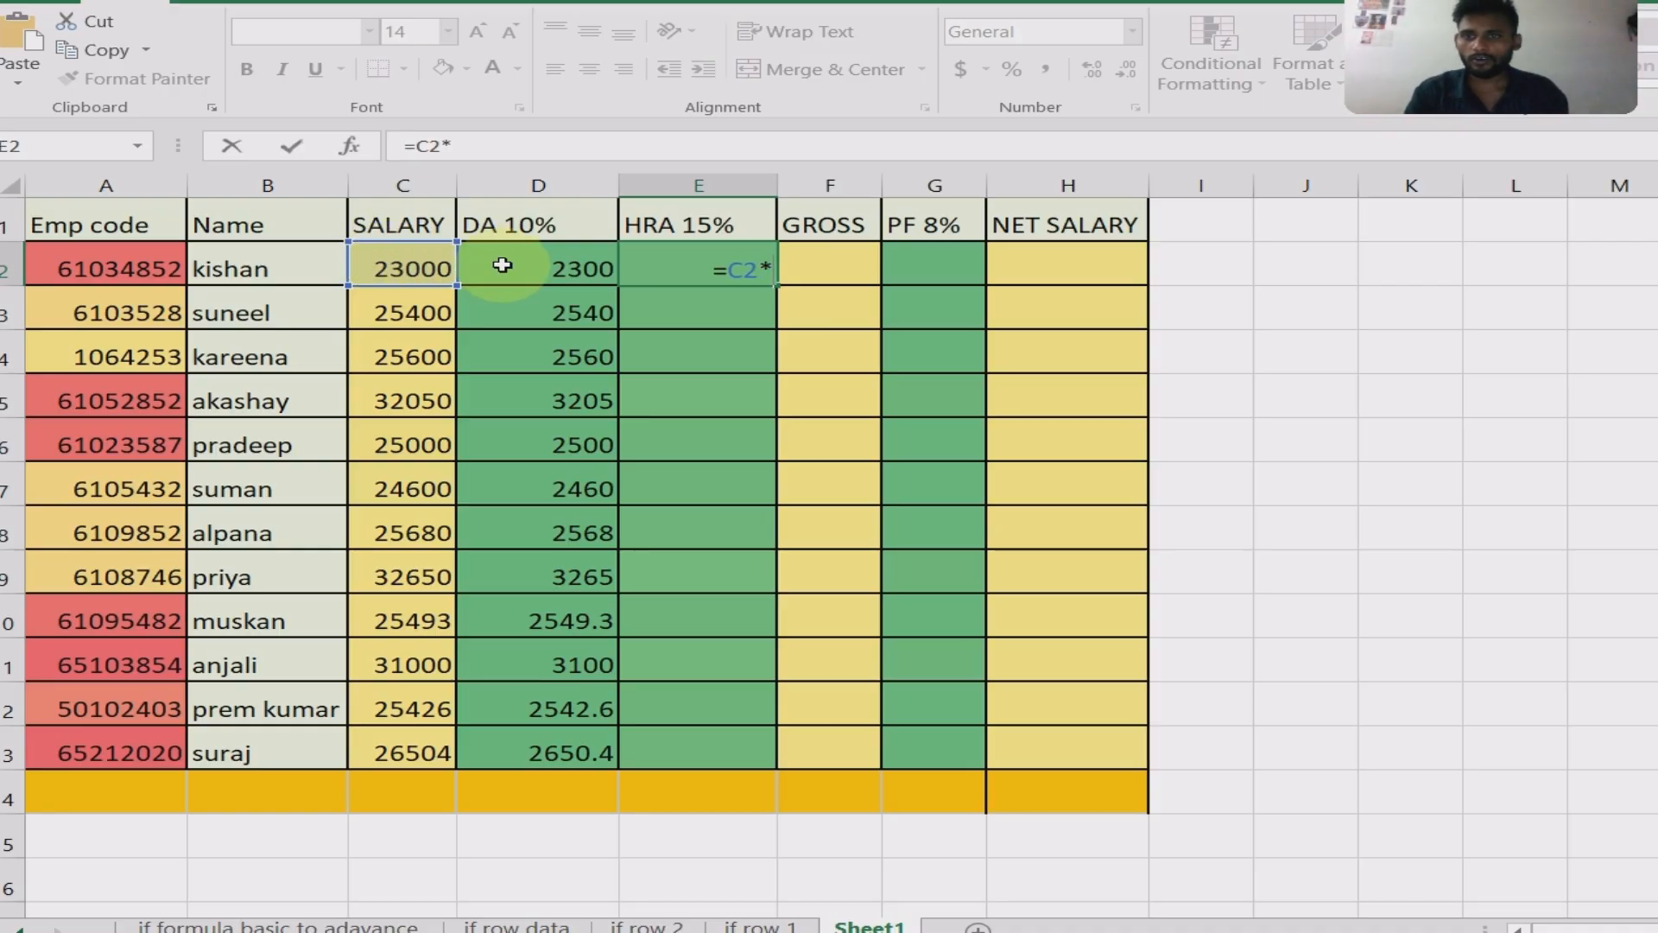
type("15")
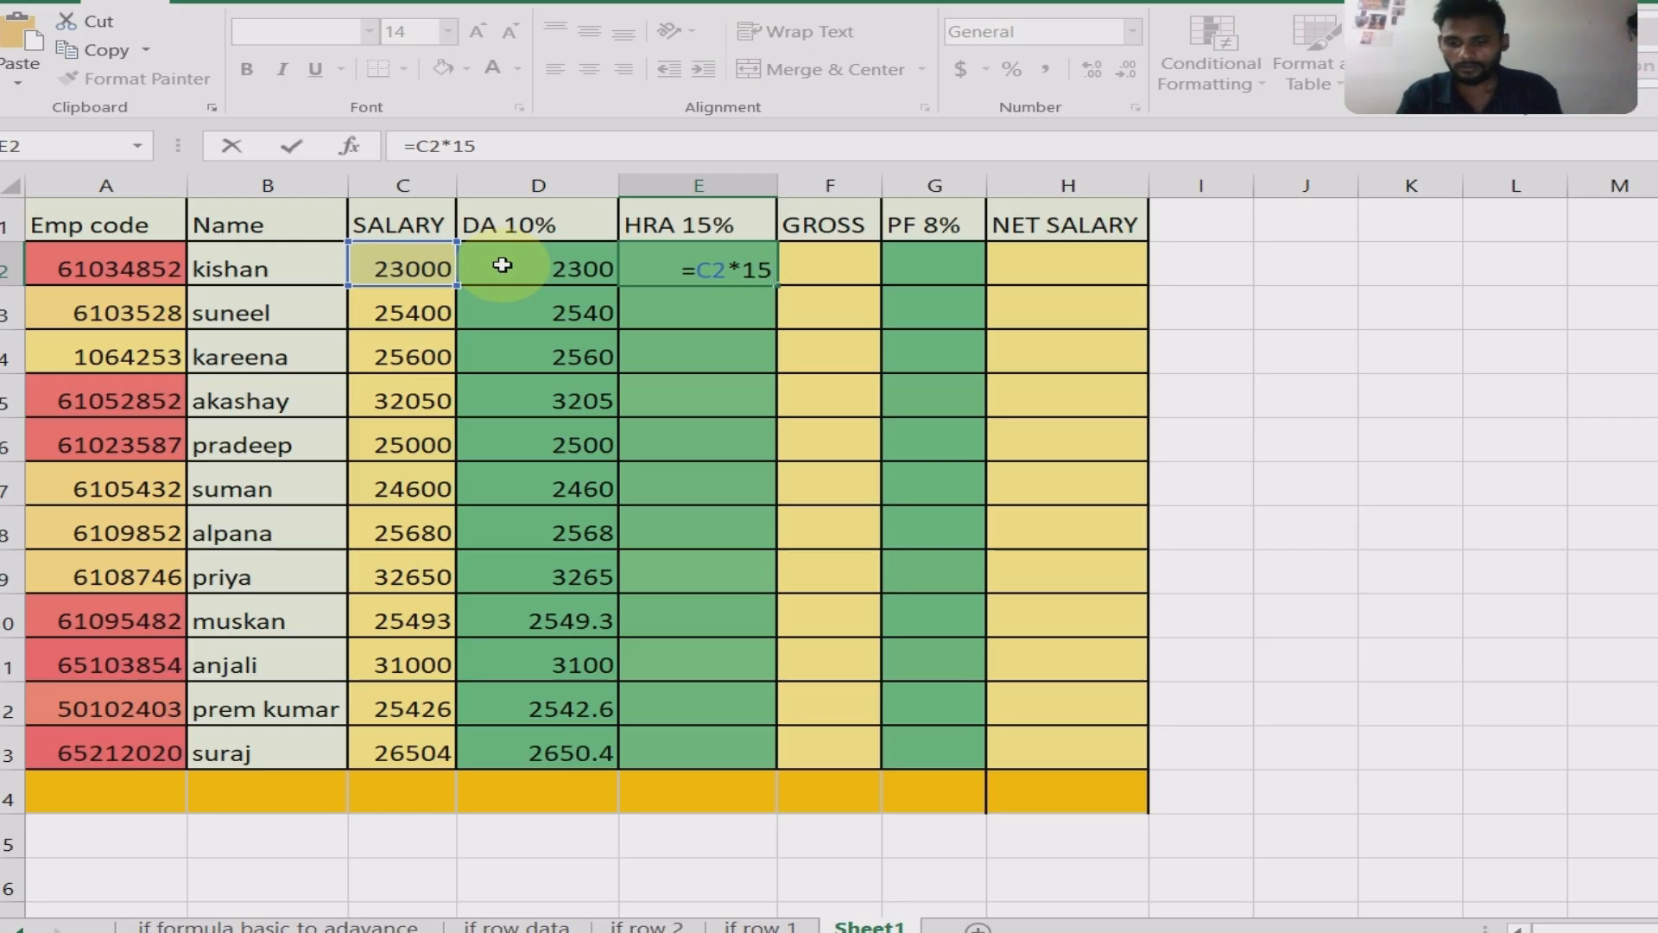
type("%")
key("Return")
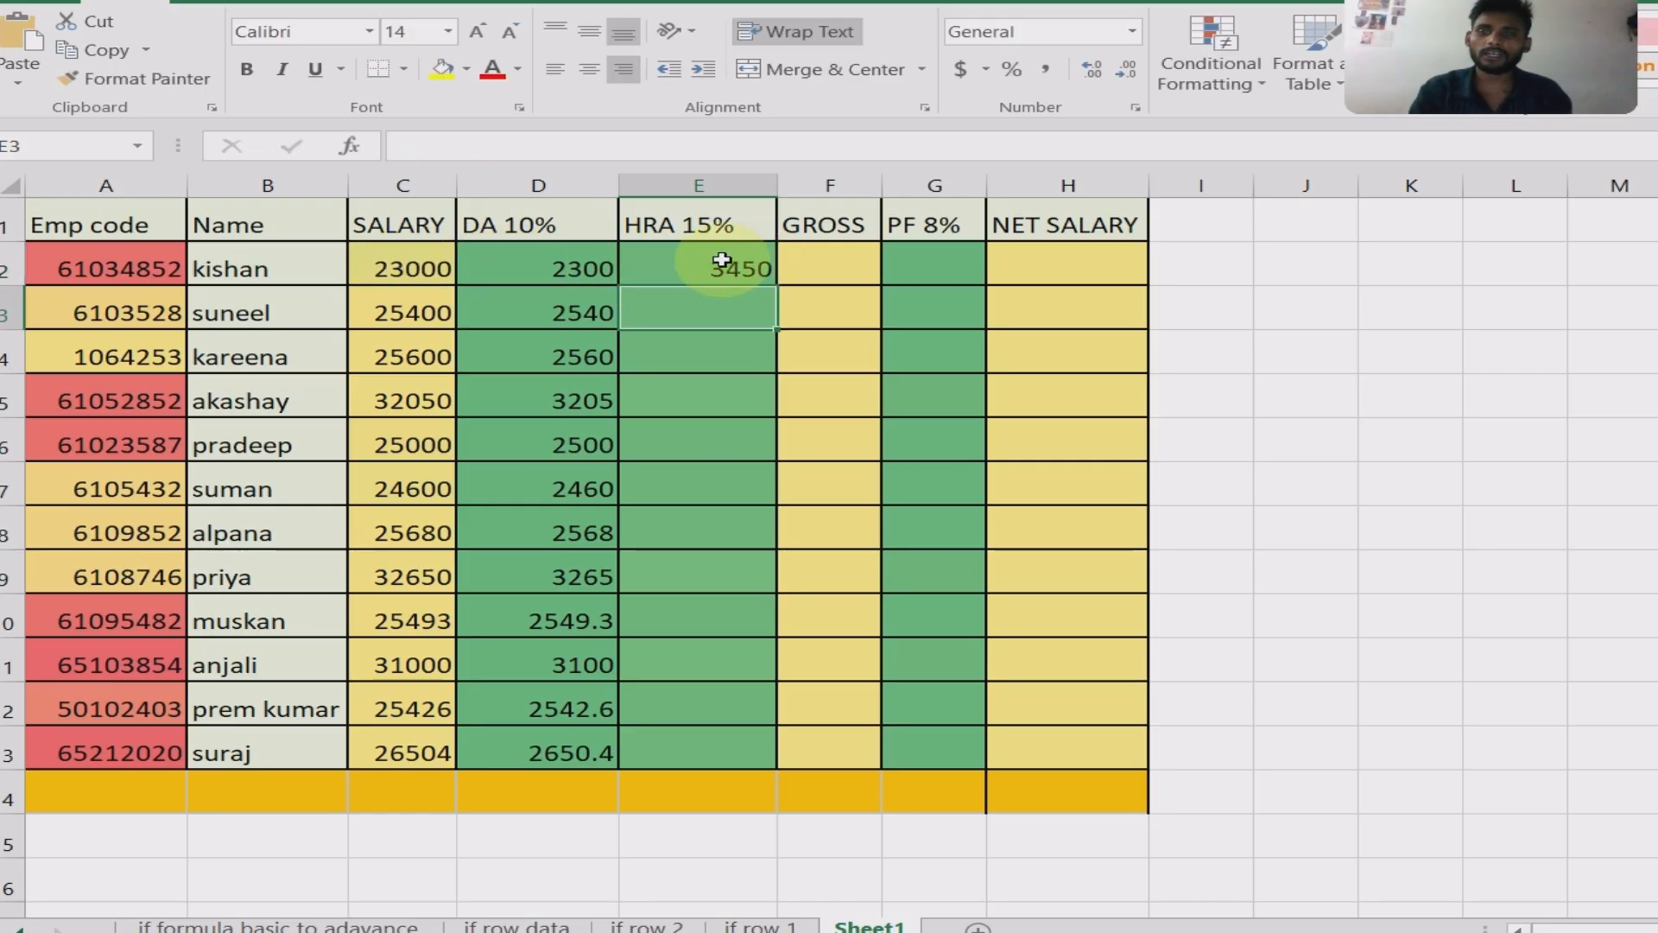
left_click(748, 262)
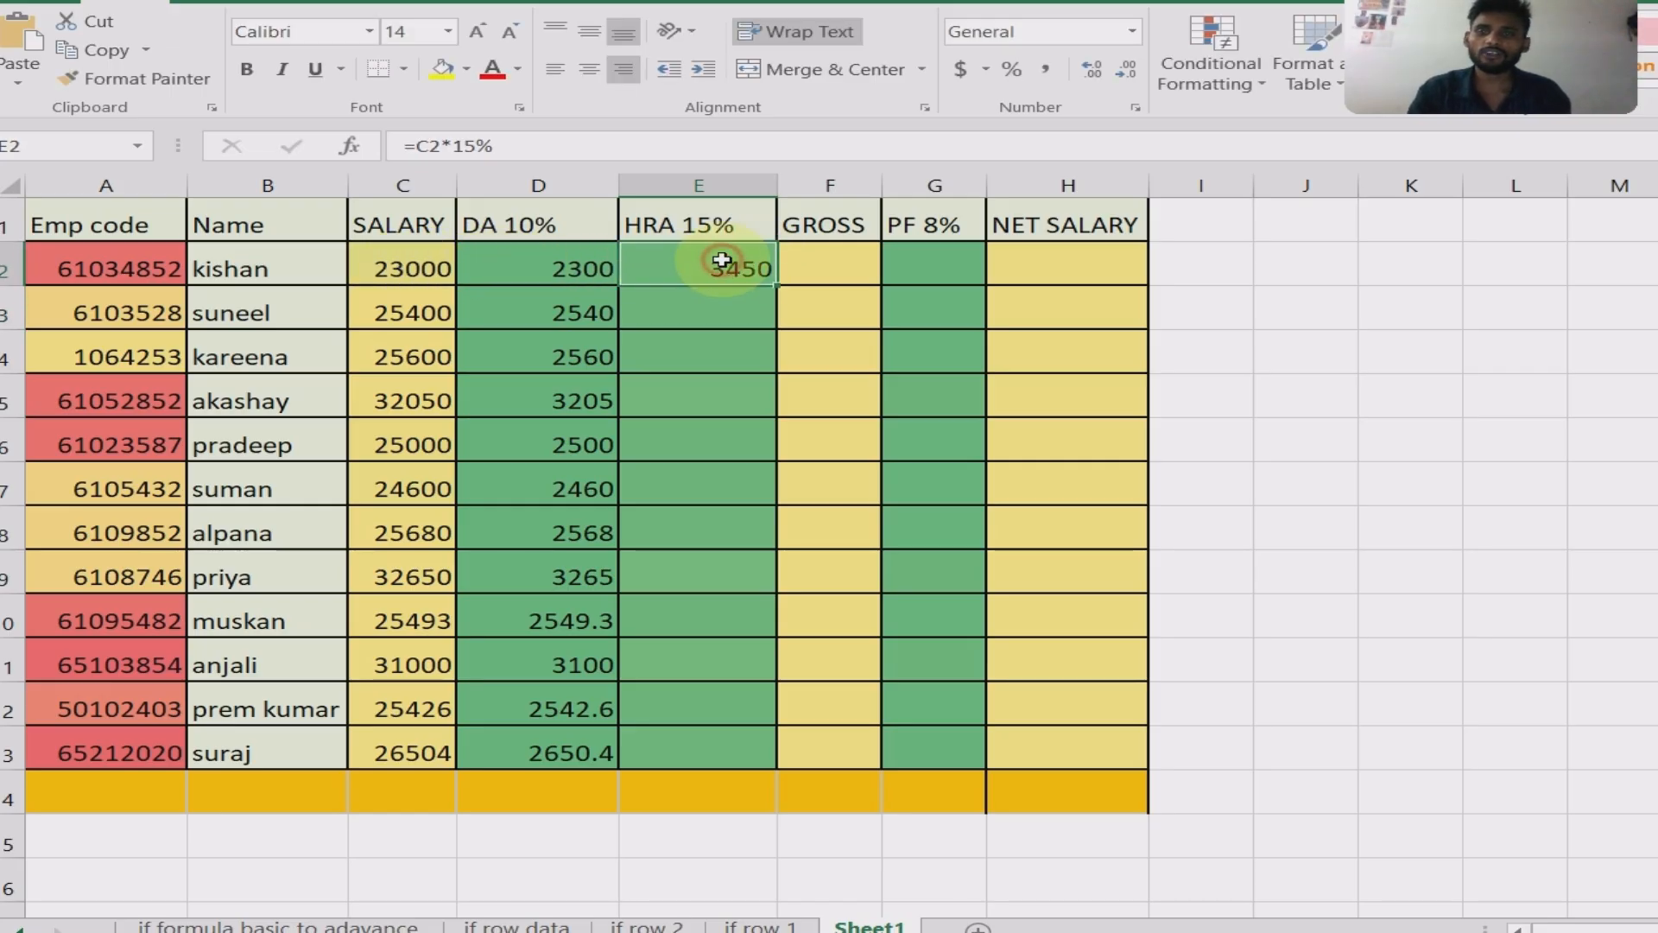
double_click(773, 286)
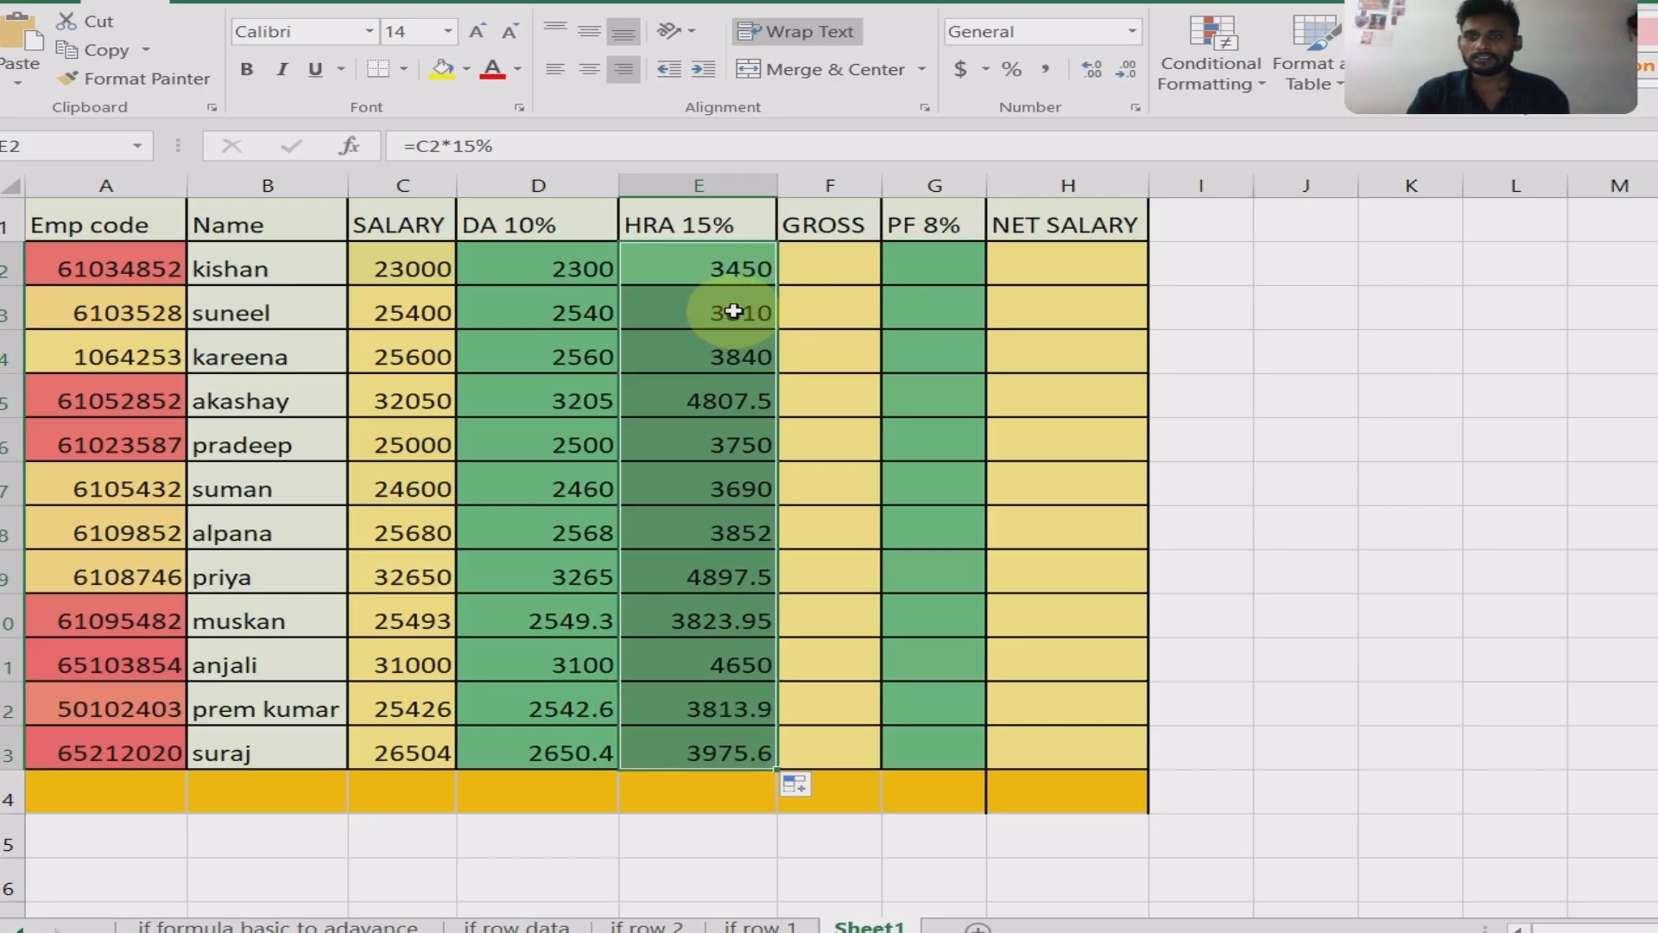
left_click(845, 266)
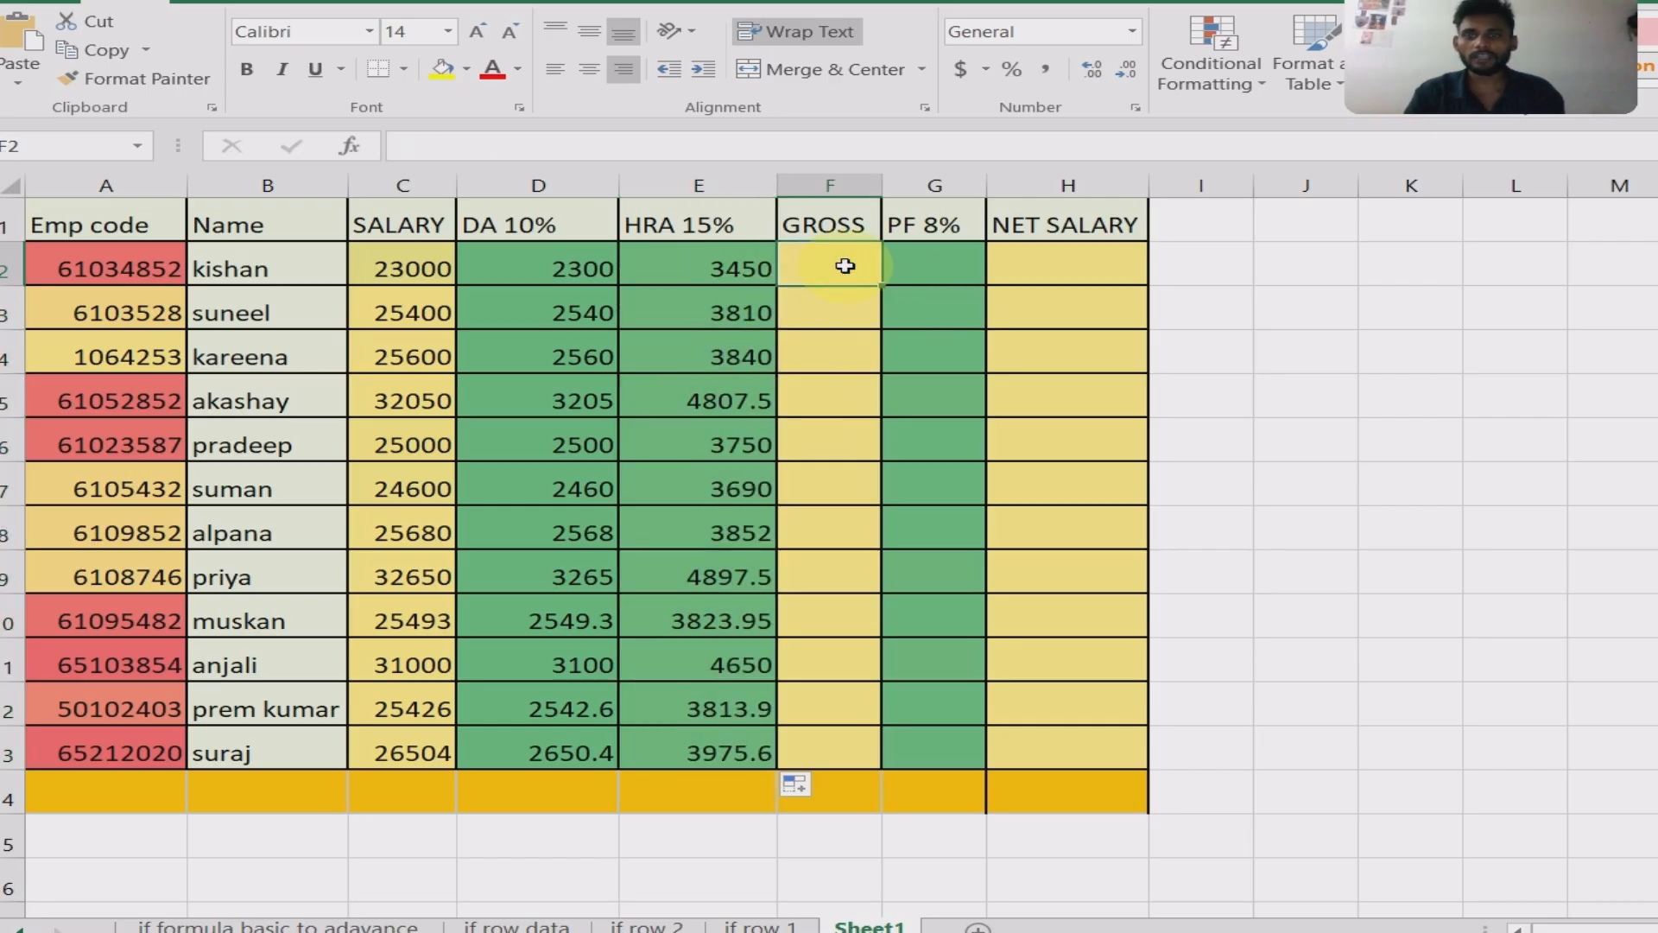
type("=")
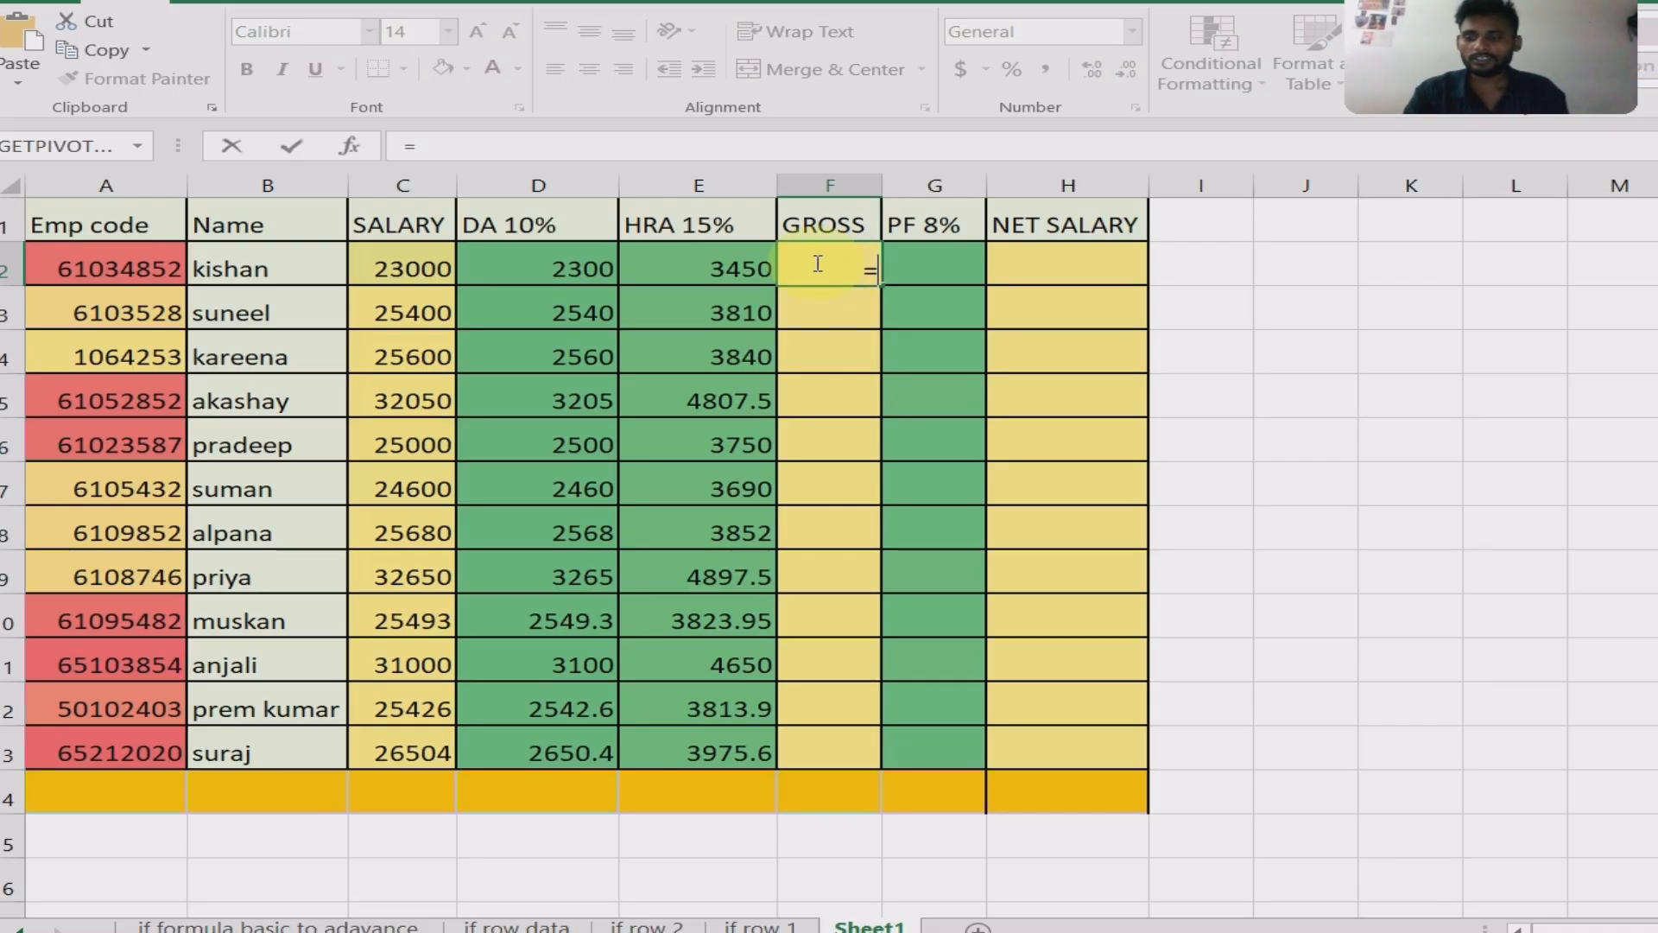
key("Escape")
- Examine the salary, DA and HRA cells of the first employee row that make up the gross salary
left_click_drag(829, 268, 372, 277)
left_click(372, 277)
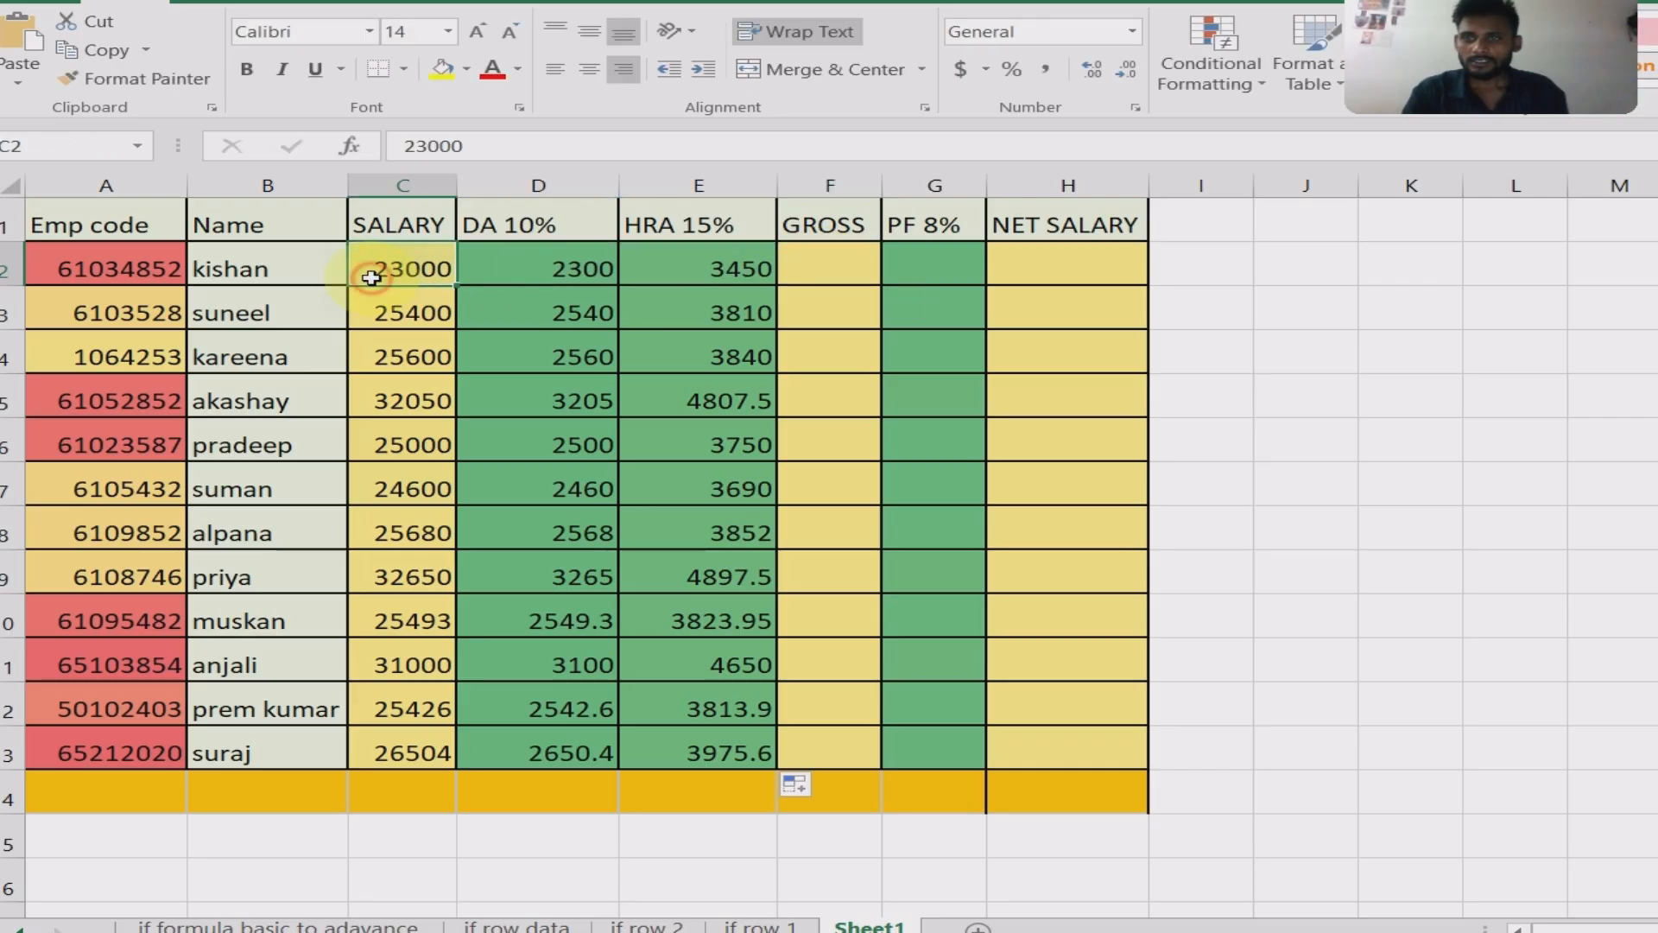
left_click(560, 273)
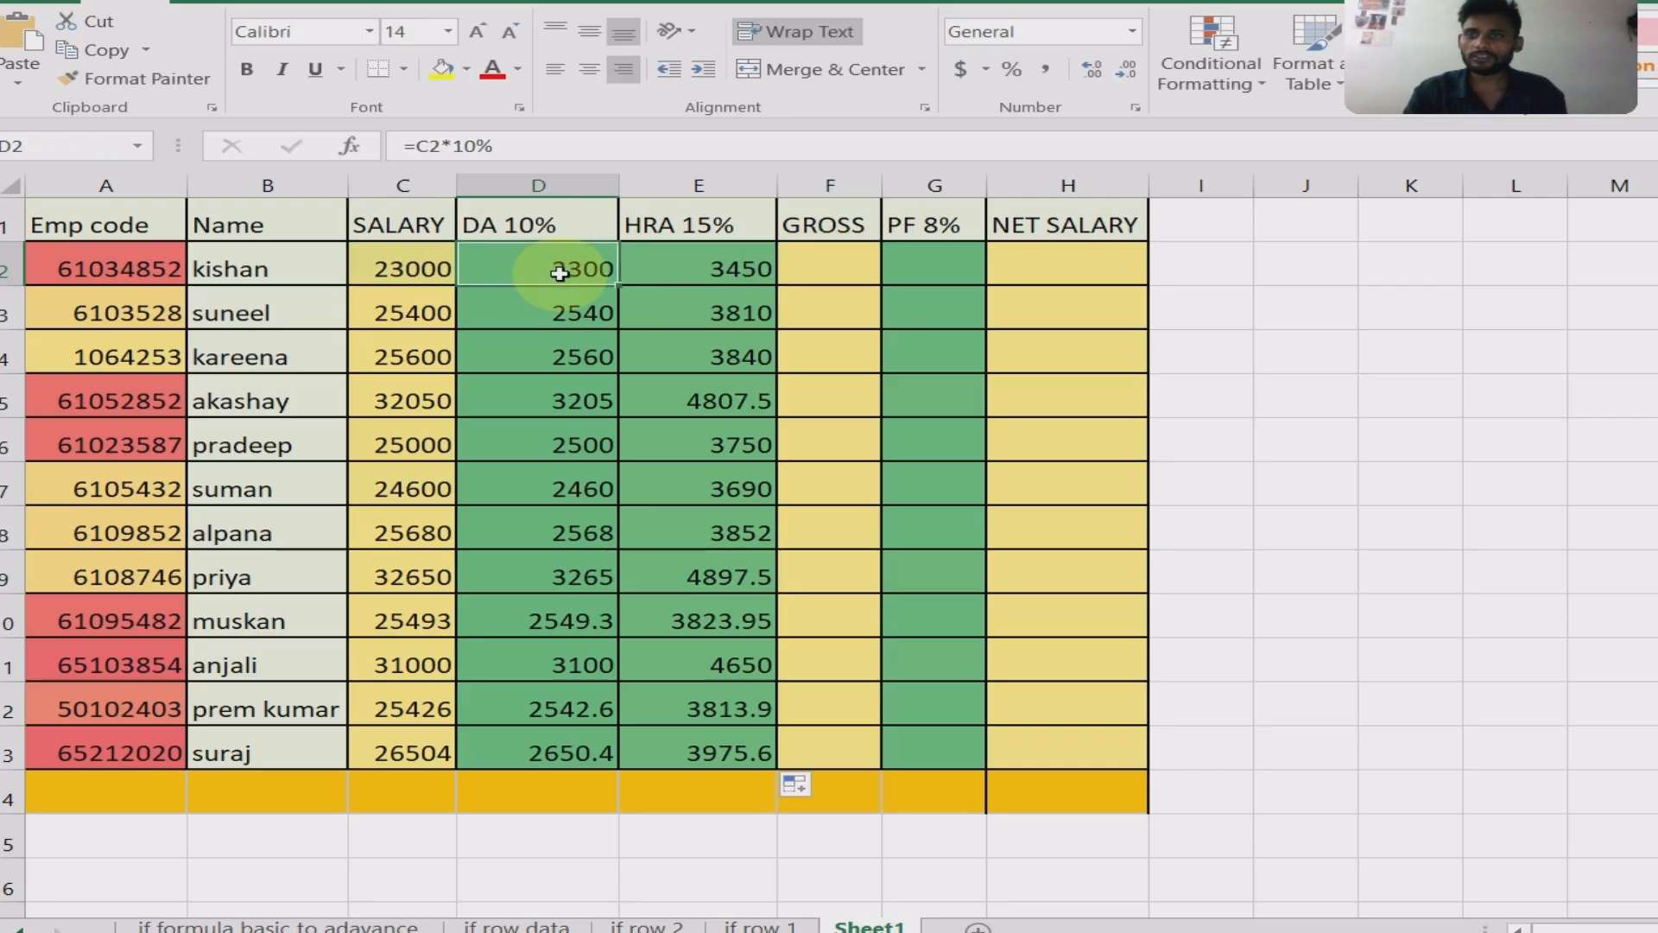
key("Up")
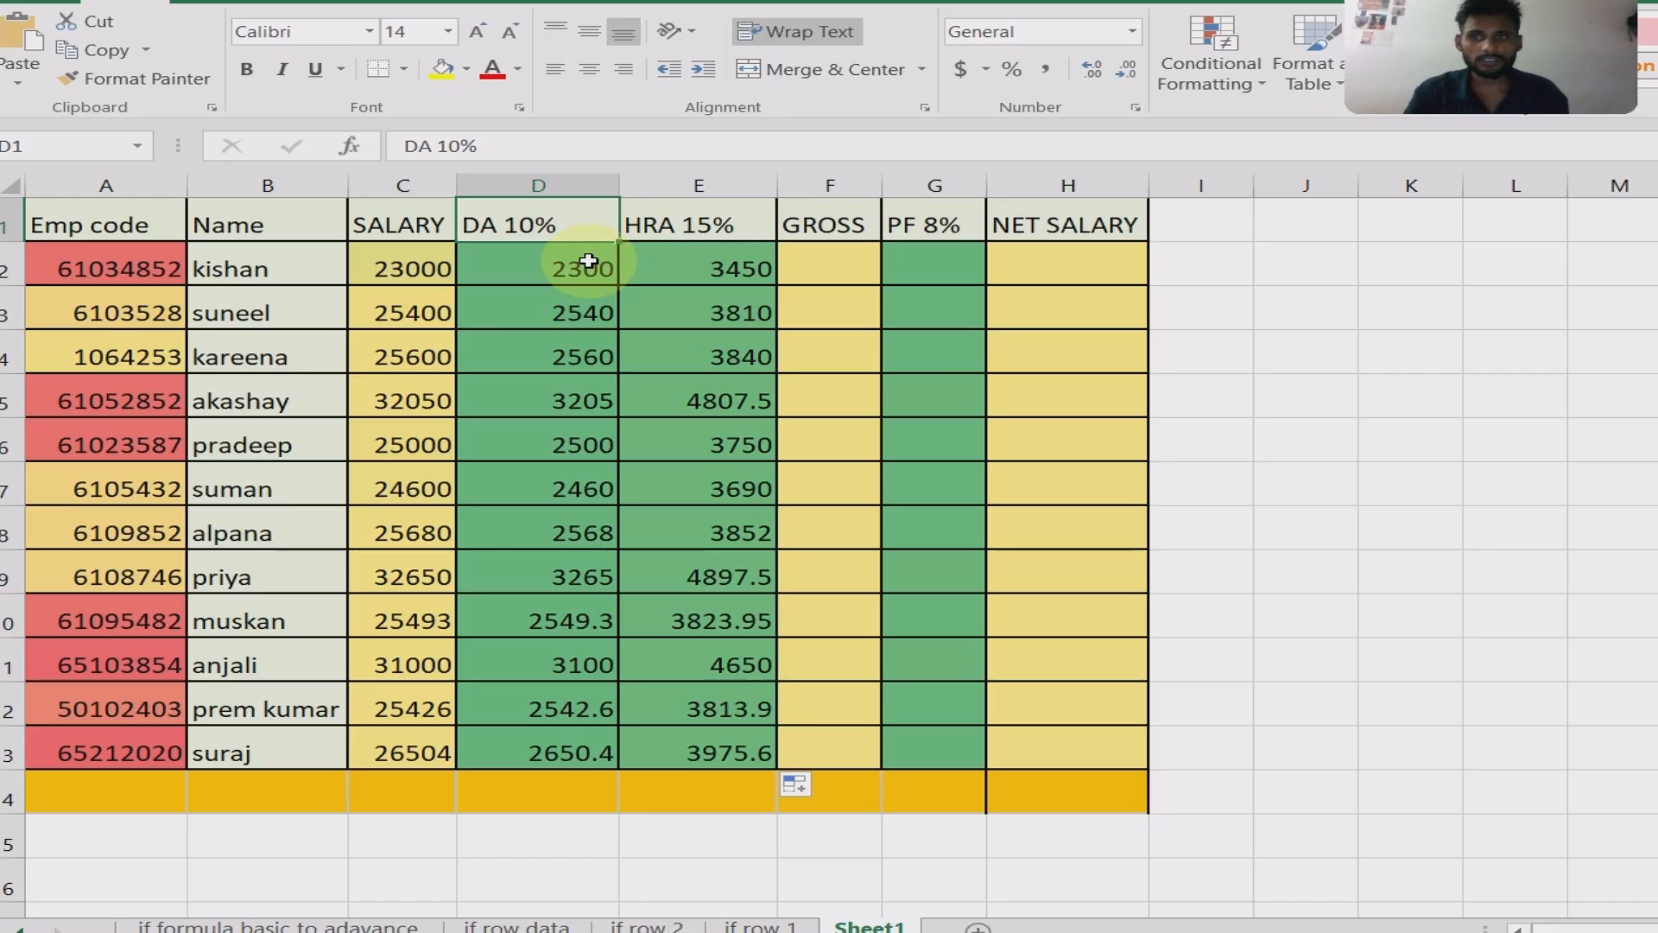
left_click(563, 265)
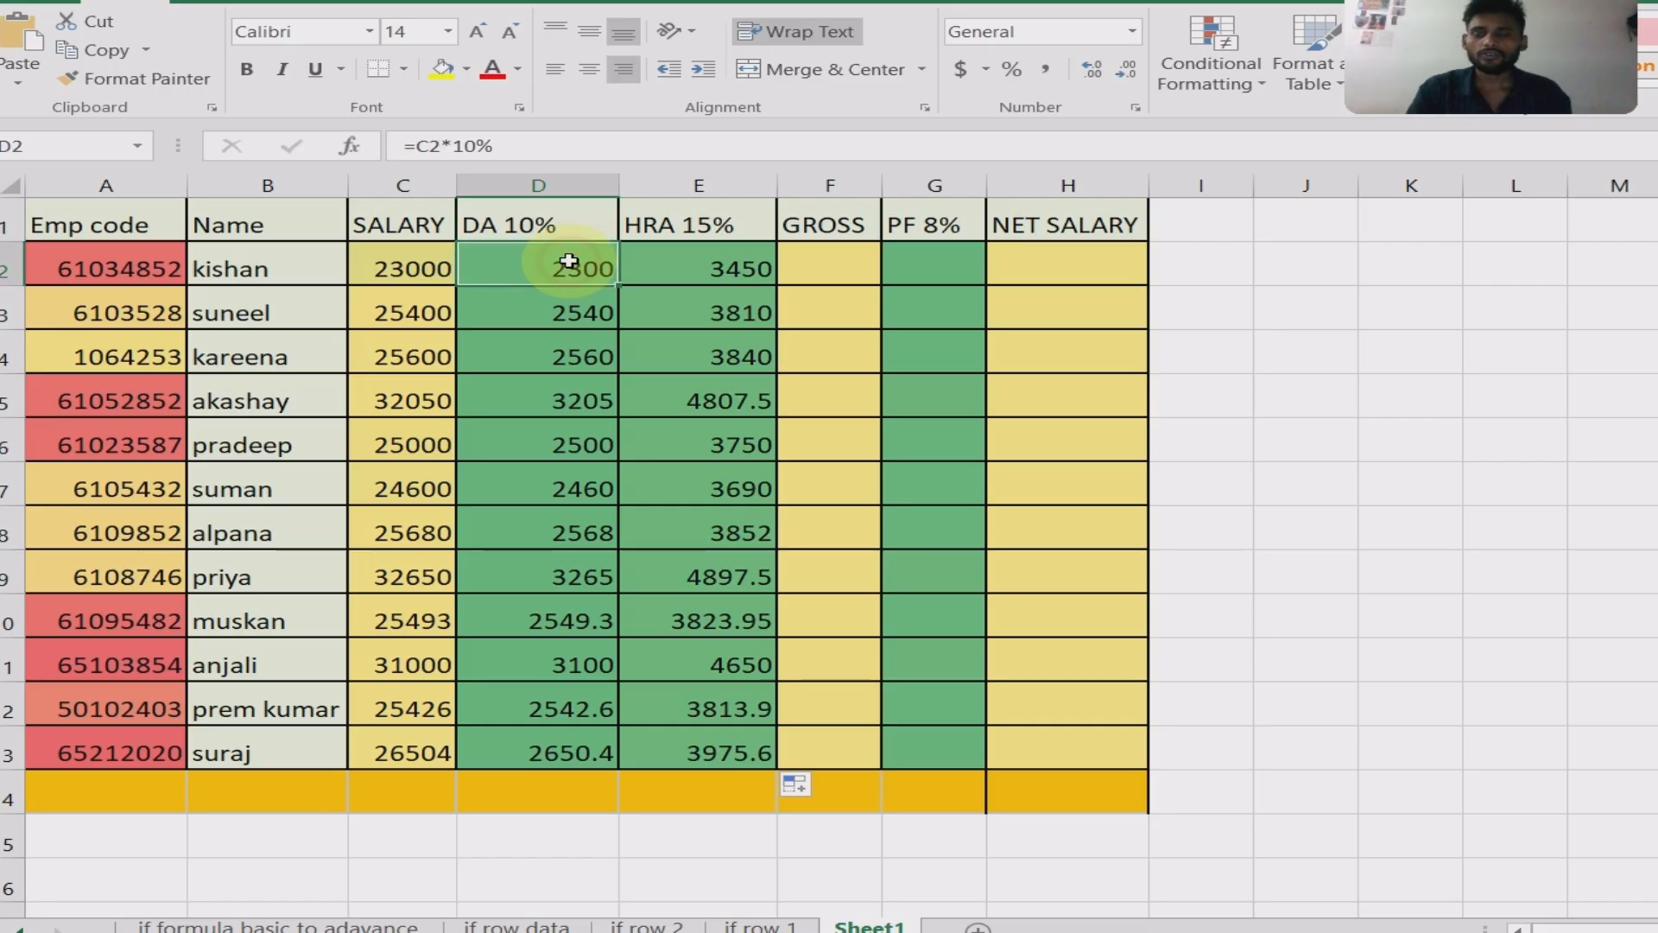
left_click(594, 223)
left_click(575, 264)
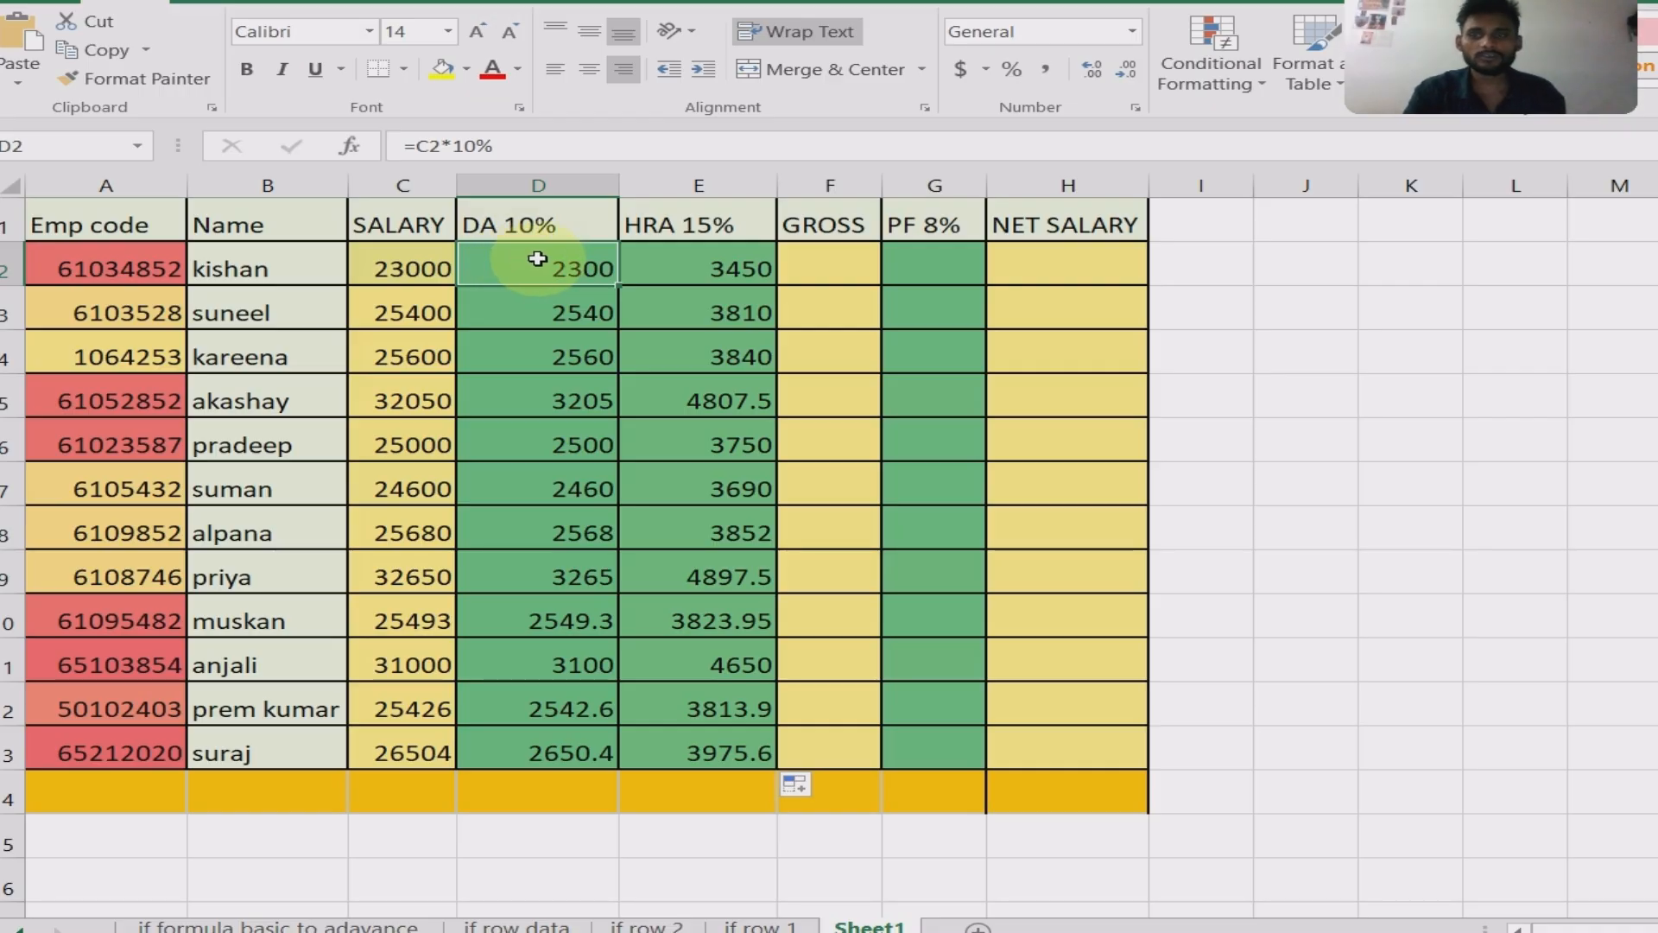
left_click(705, 231)
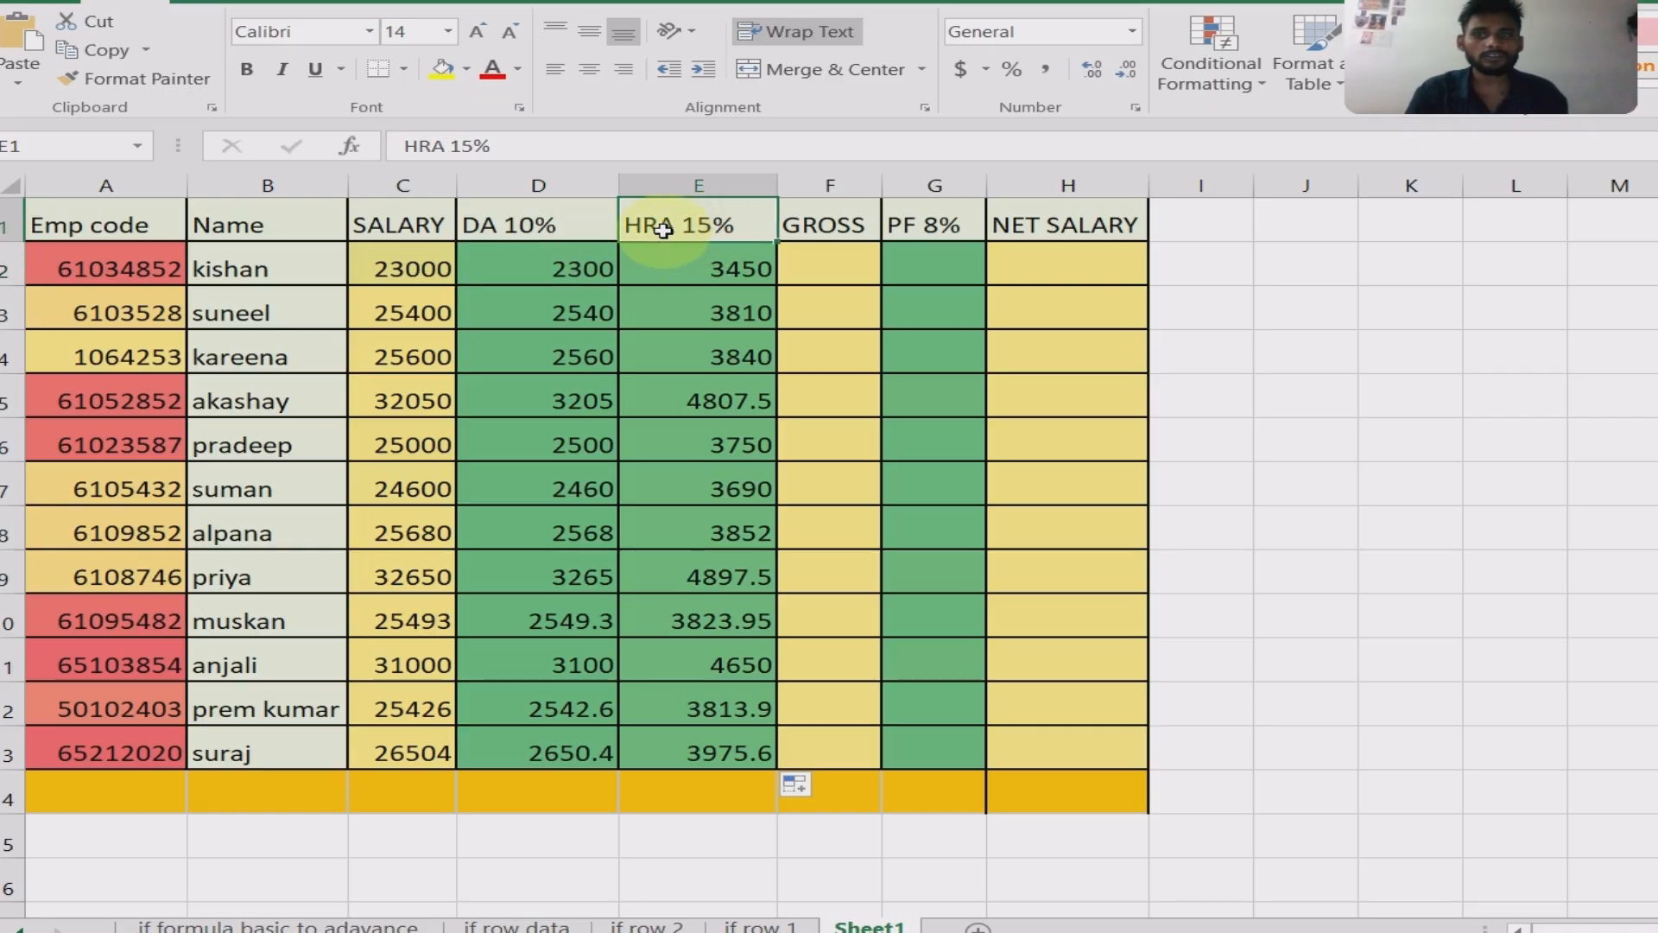
left_click(719, 258)
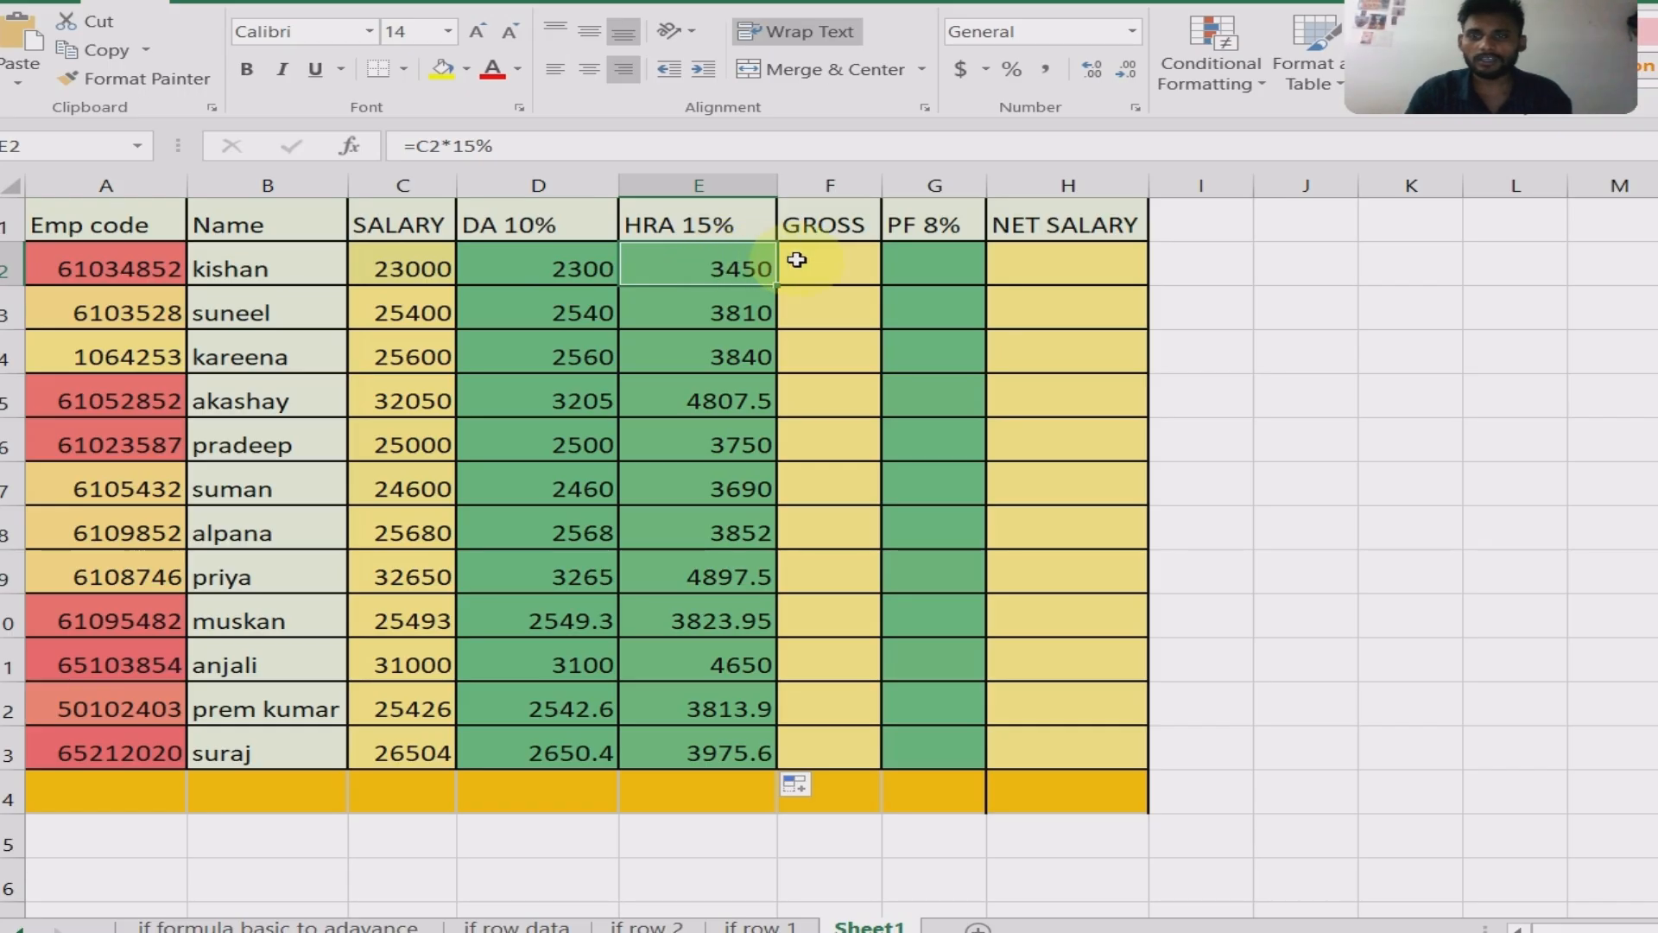
left_click(825, 260)
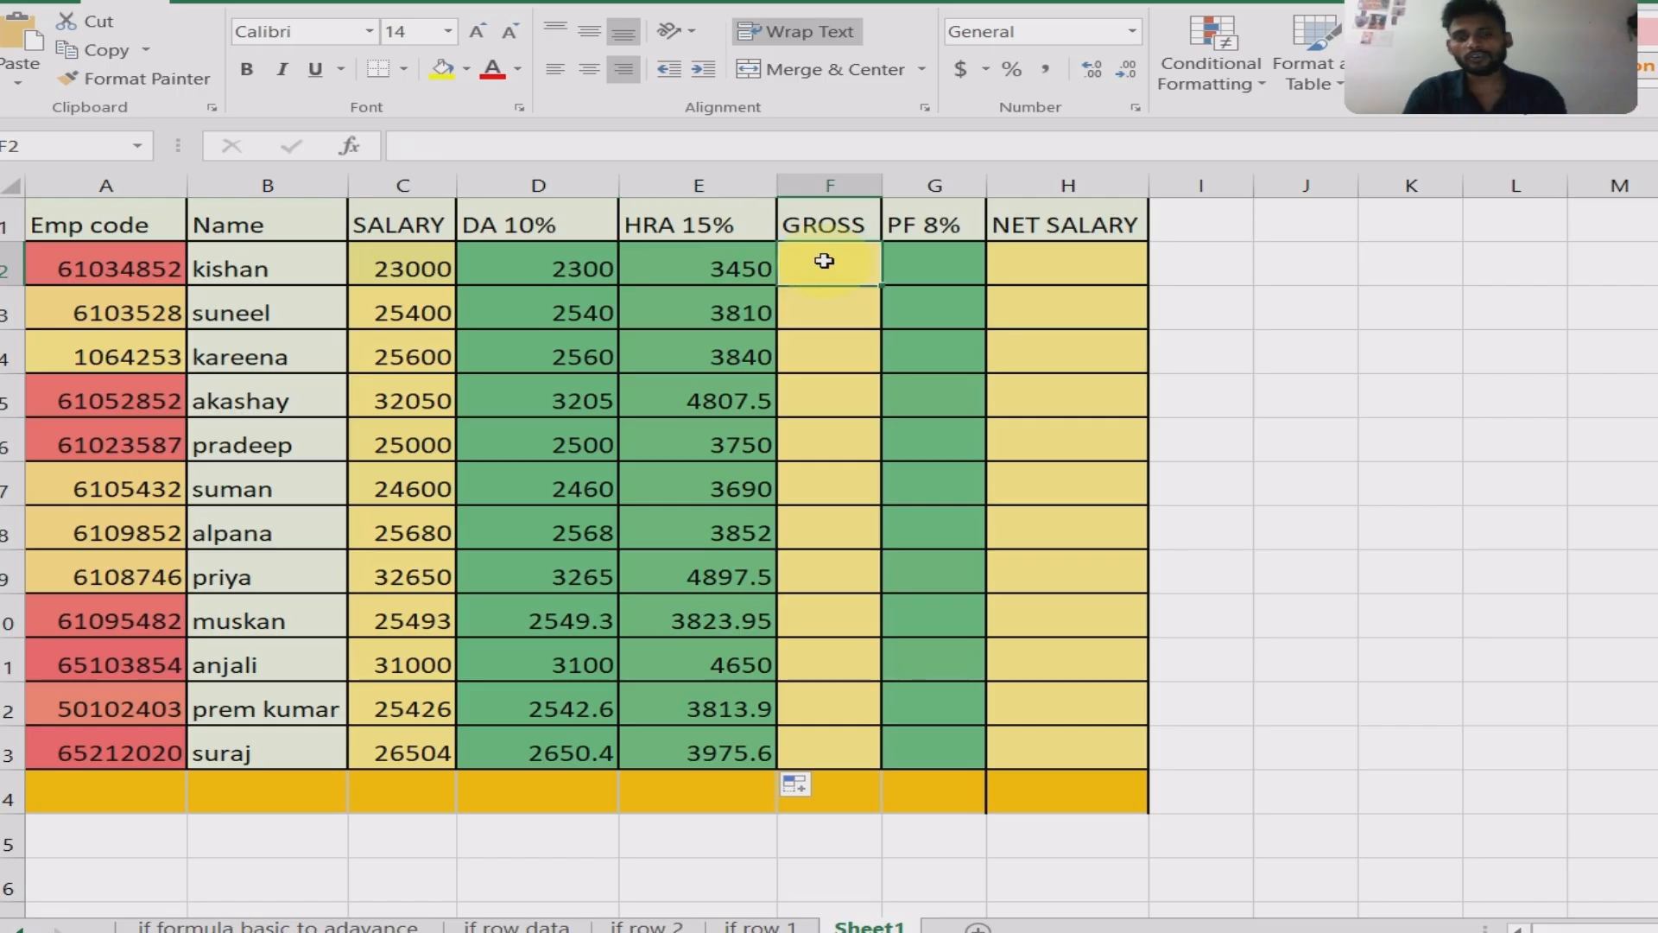
type("=")
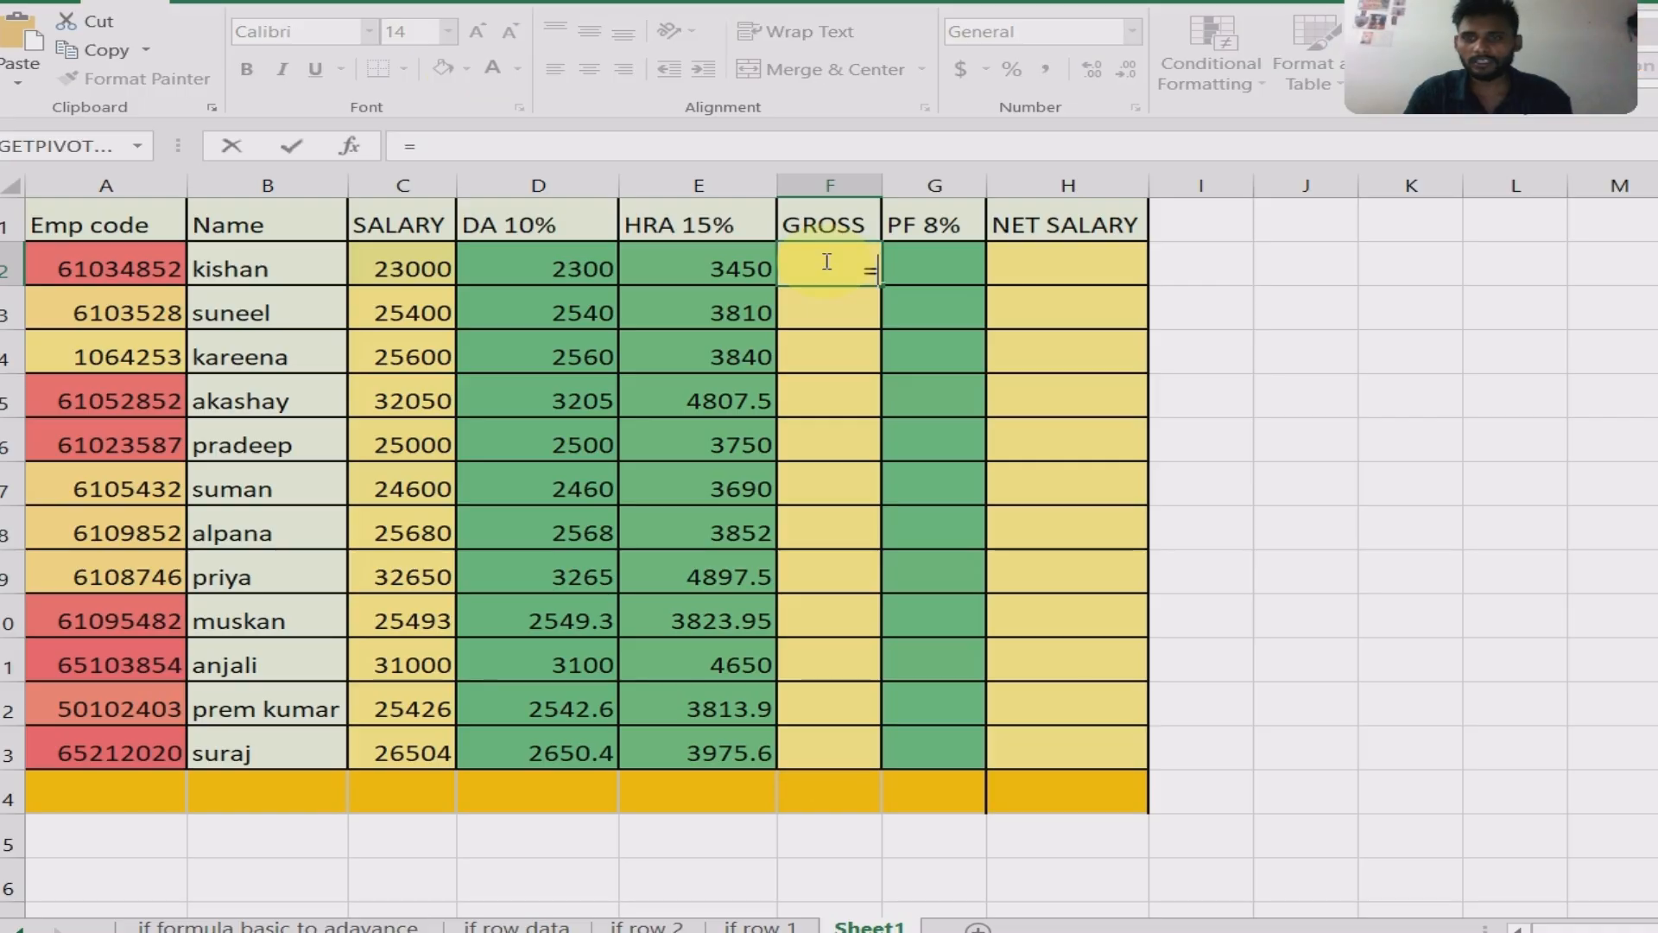
type("su")
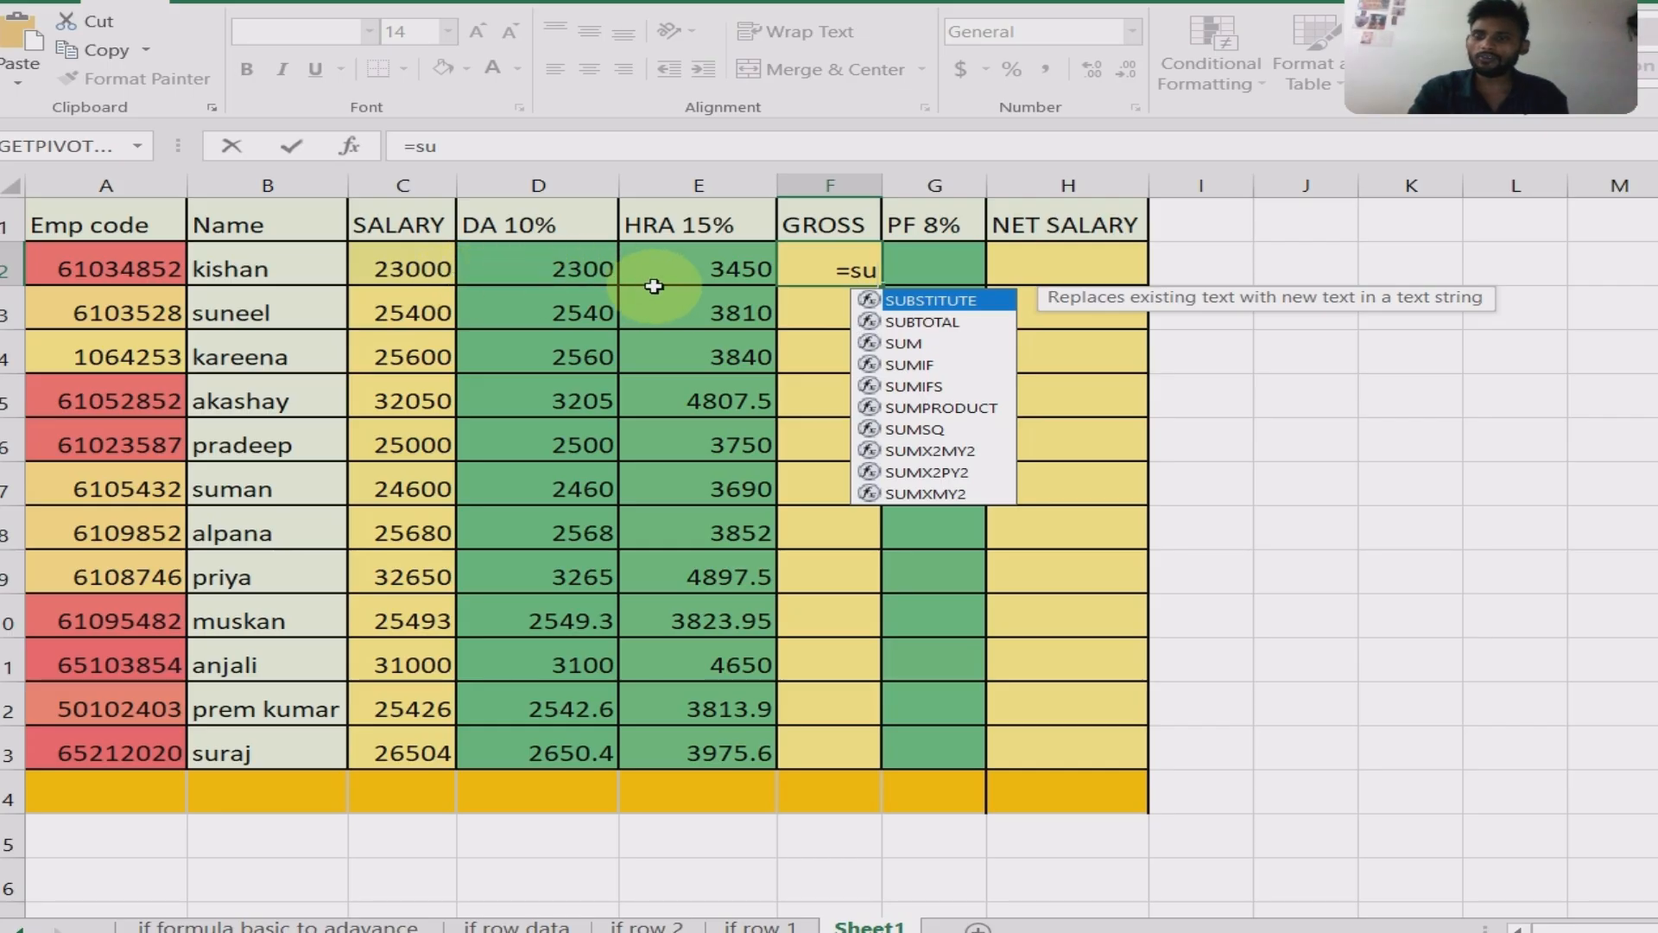
key("Escape")
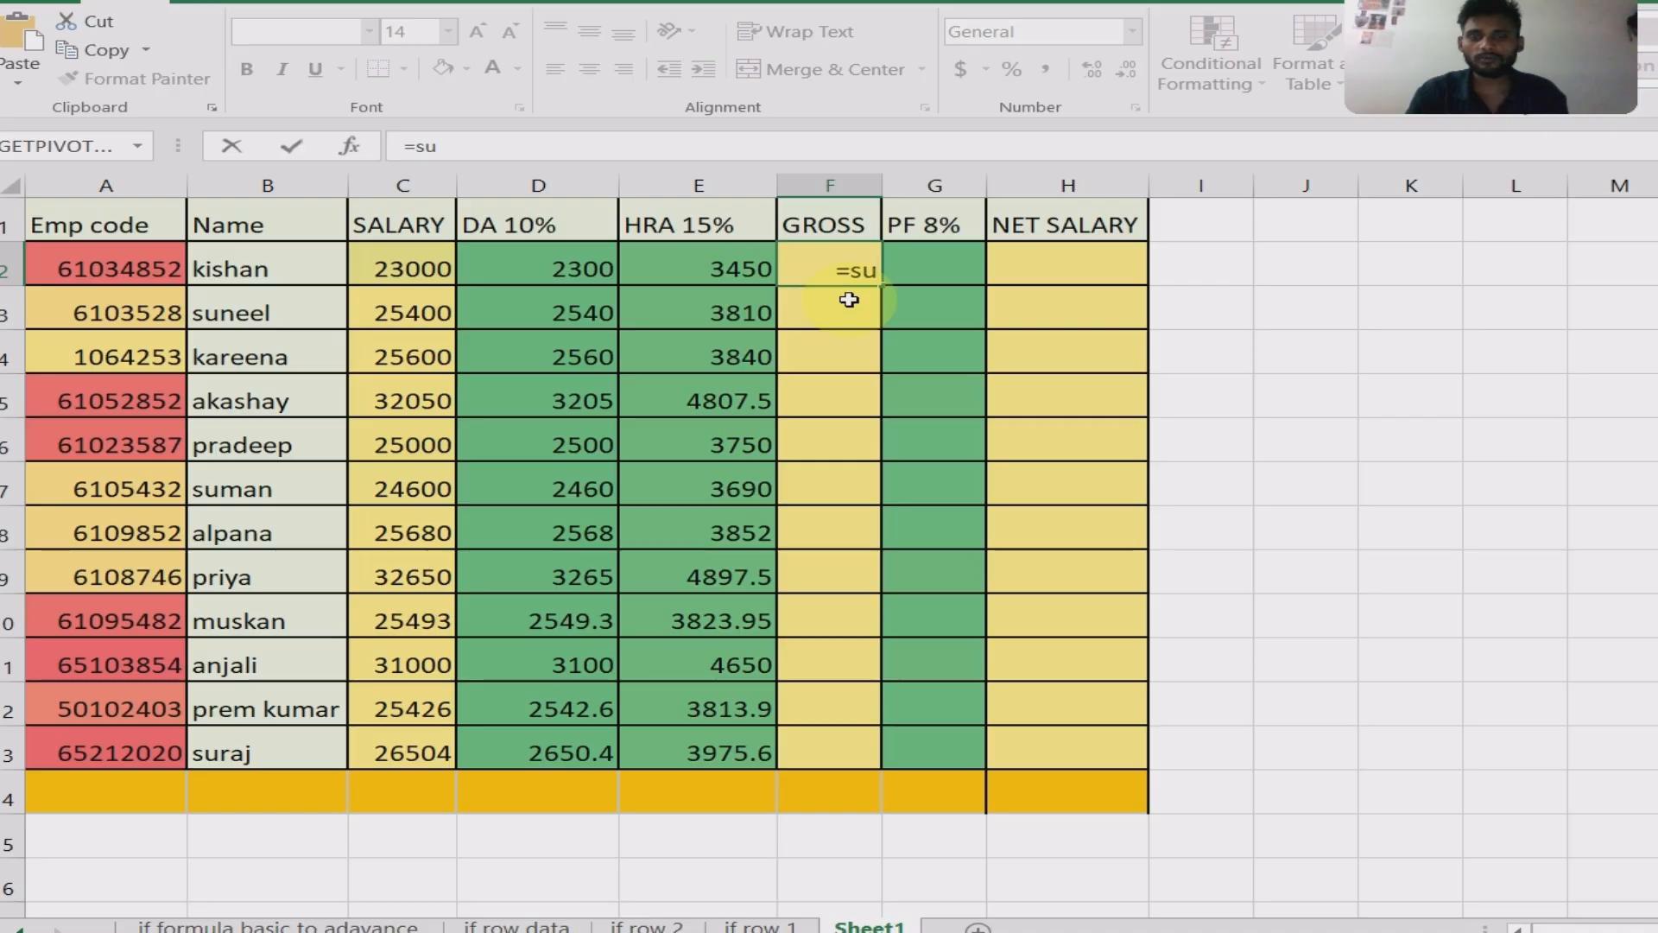
key("BackSpace")
key("BackSpace")
key("BackSpace")
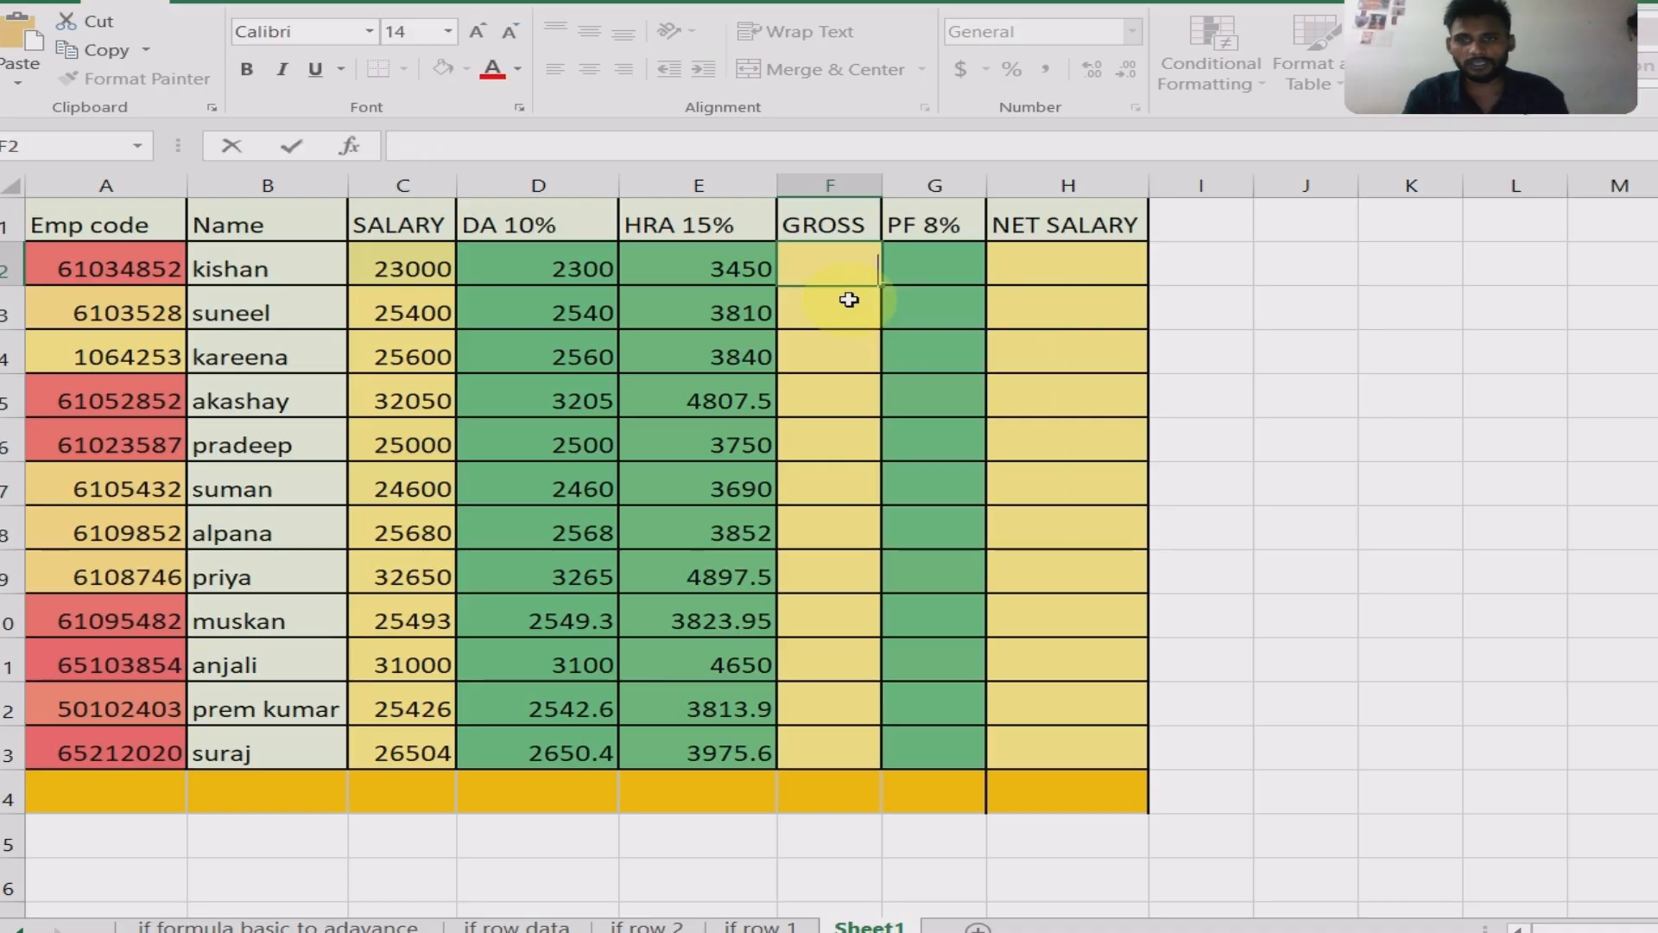
- Calculate the gross salary in F2 with the formula =SUM(C2:E2)
type("=sum")
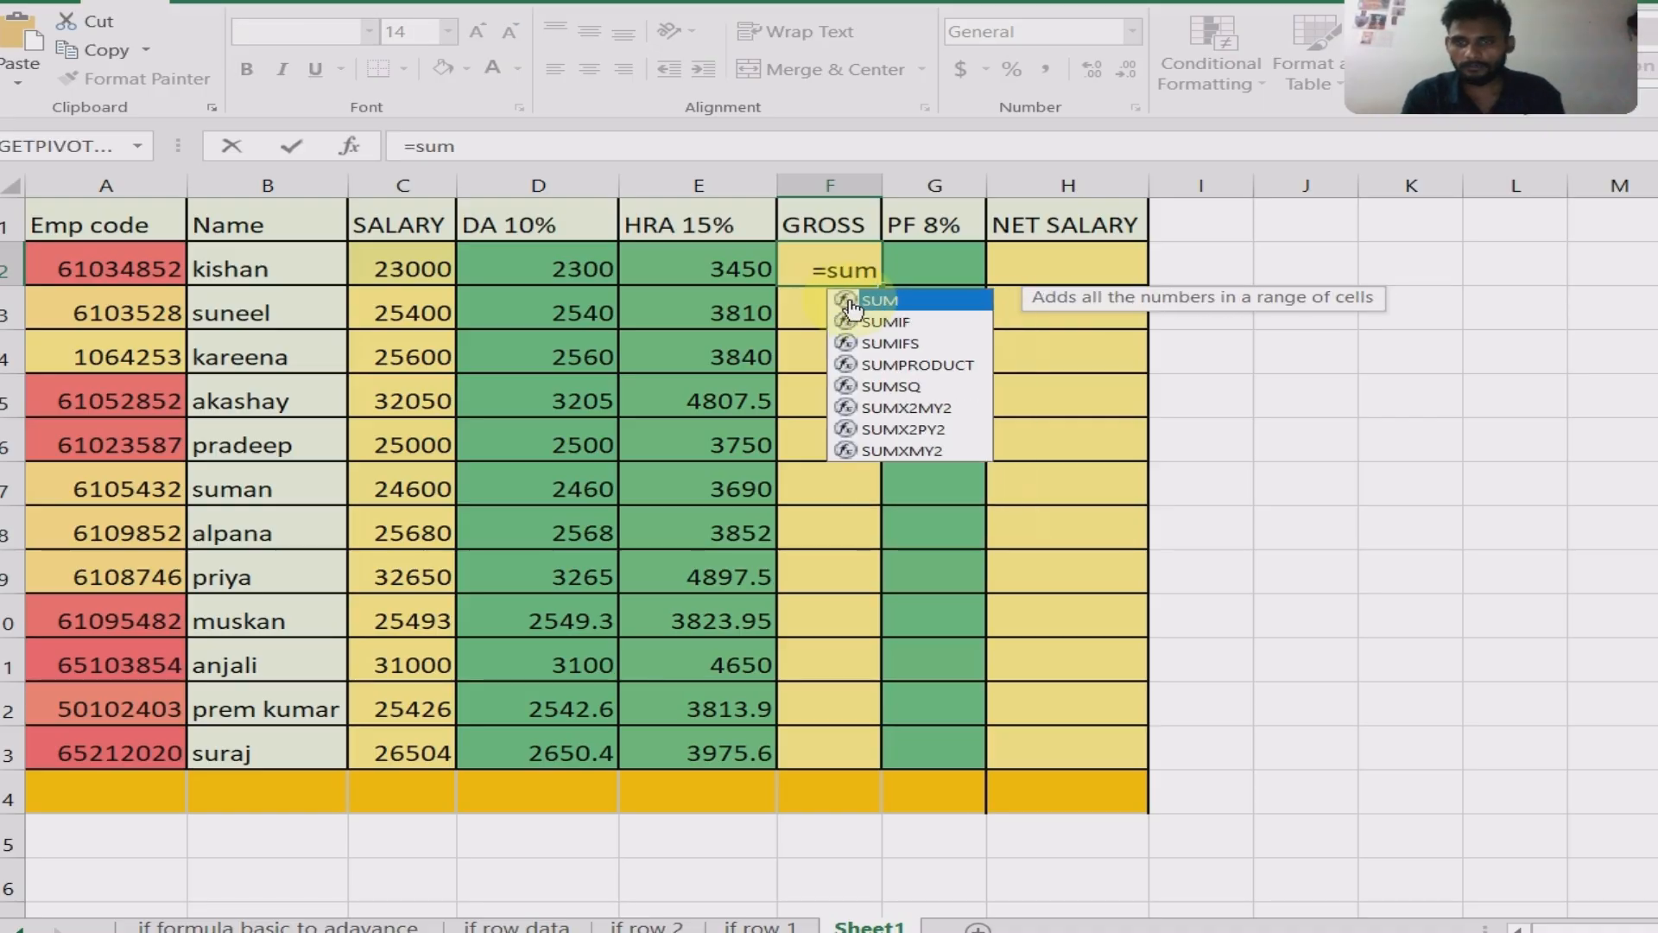
key("Tab")
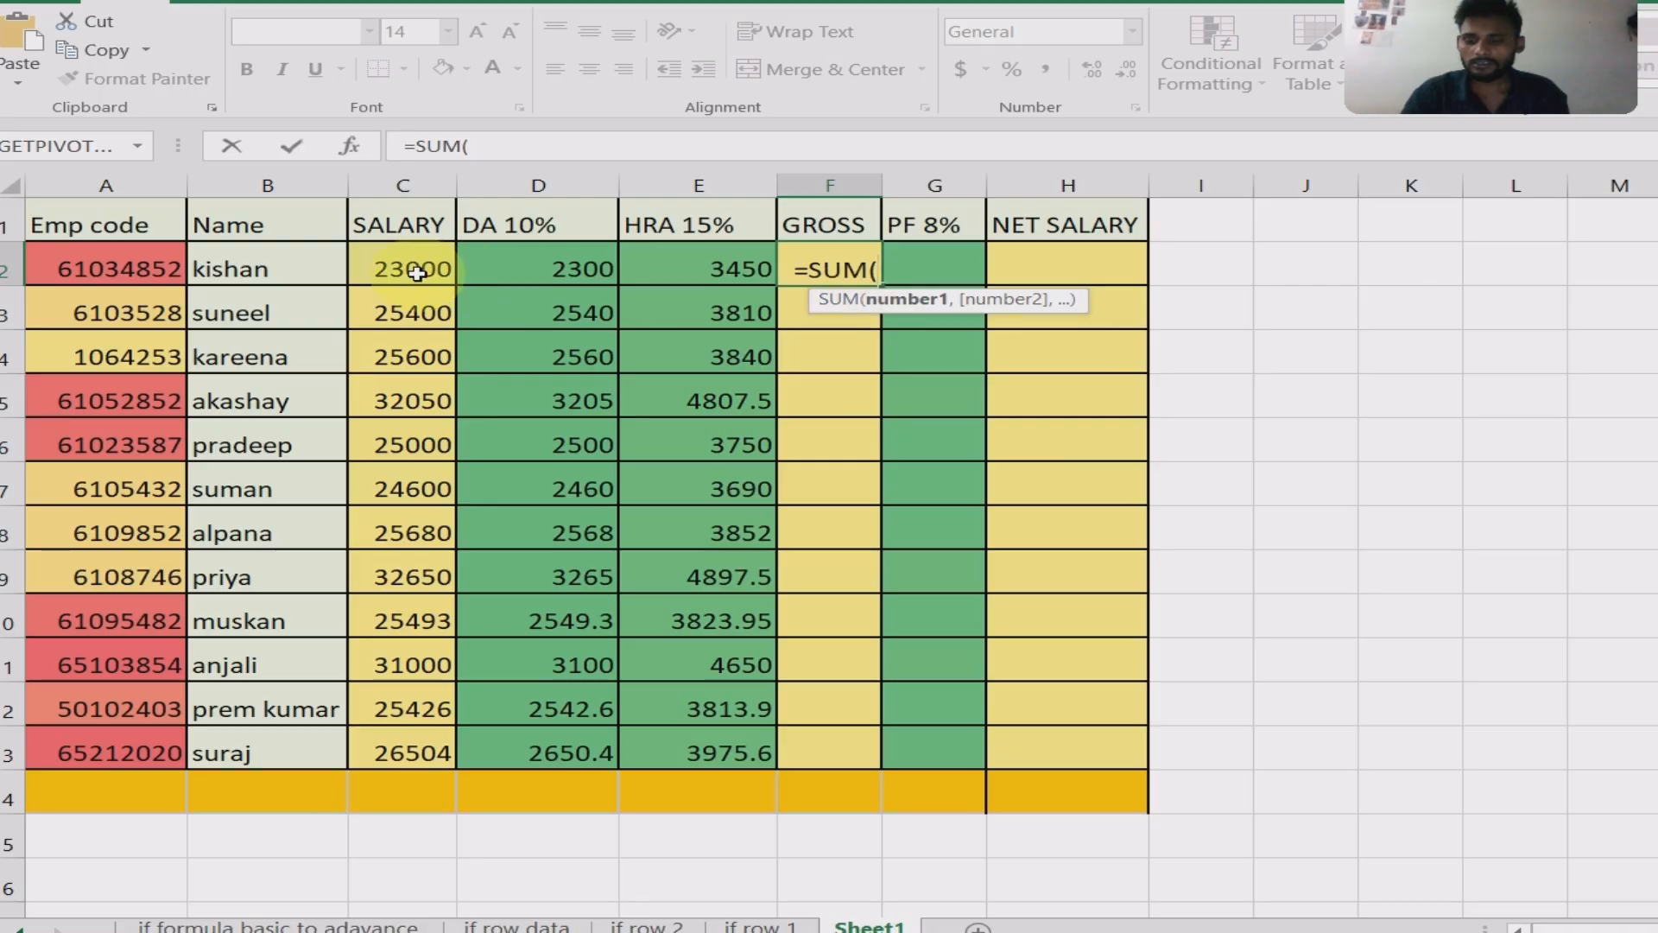
left_click_drag(415, 268, 637, 270)
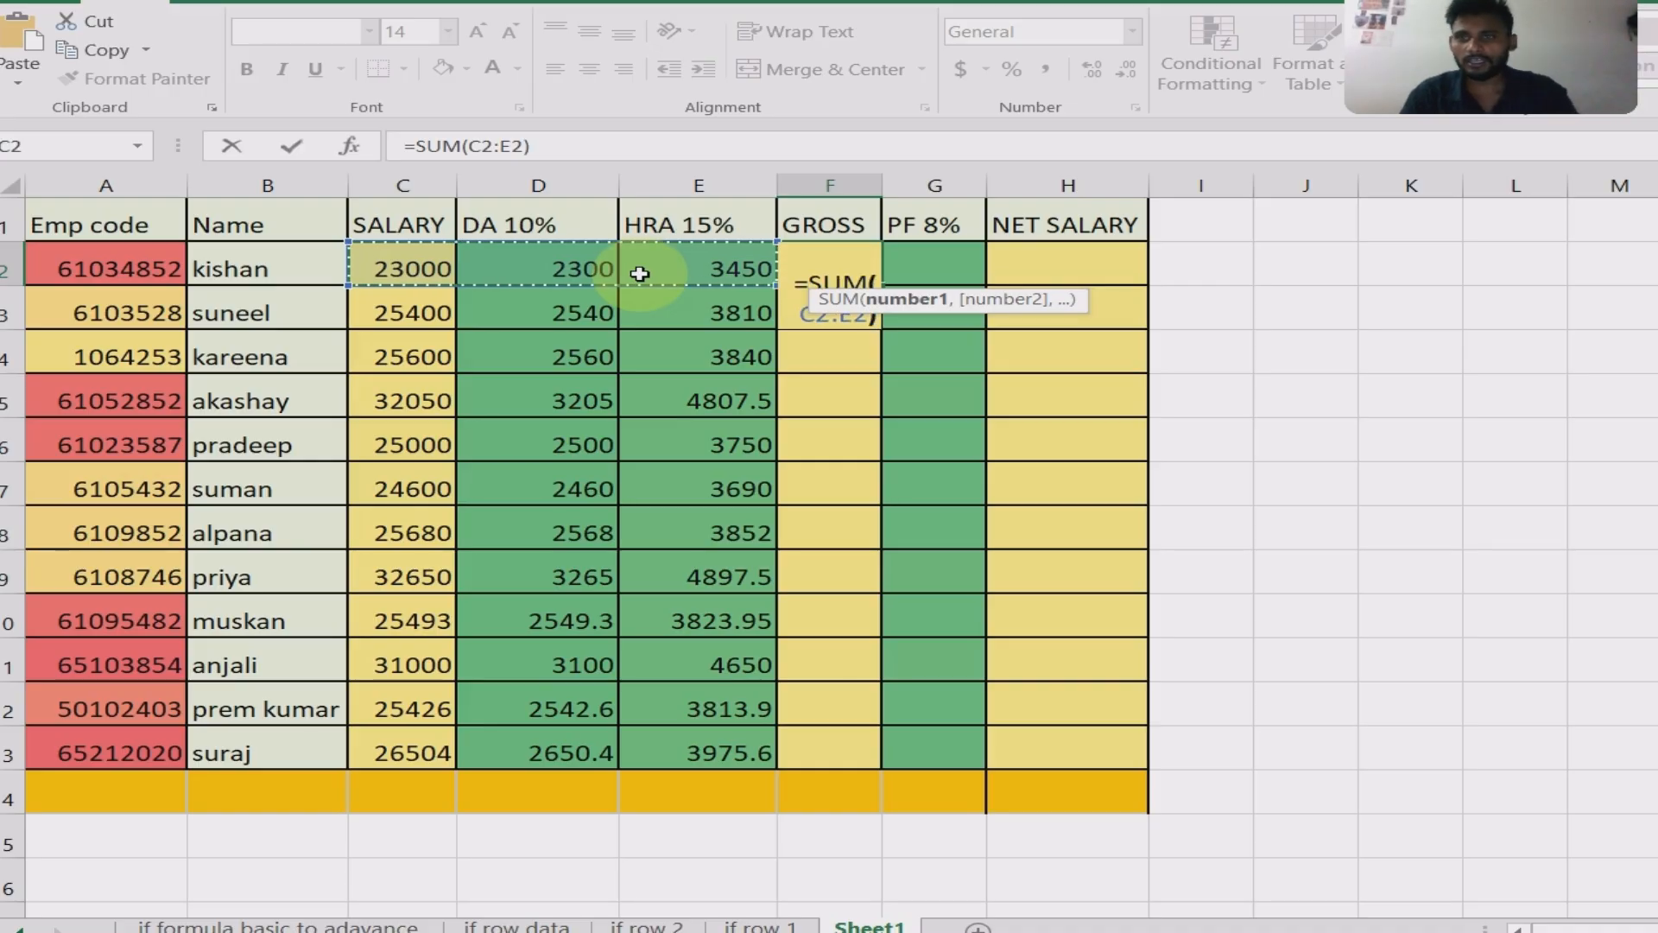
type(")")
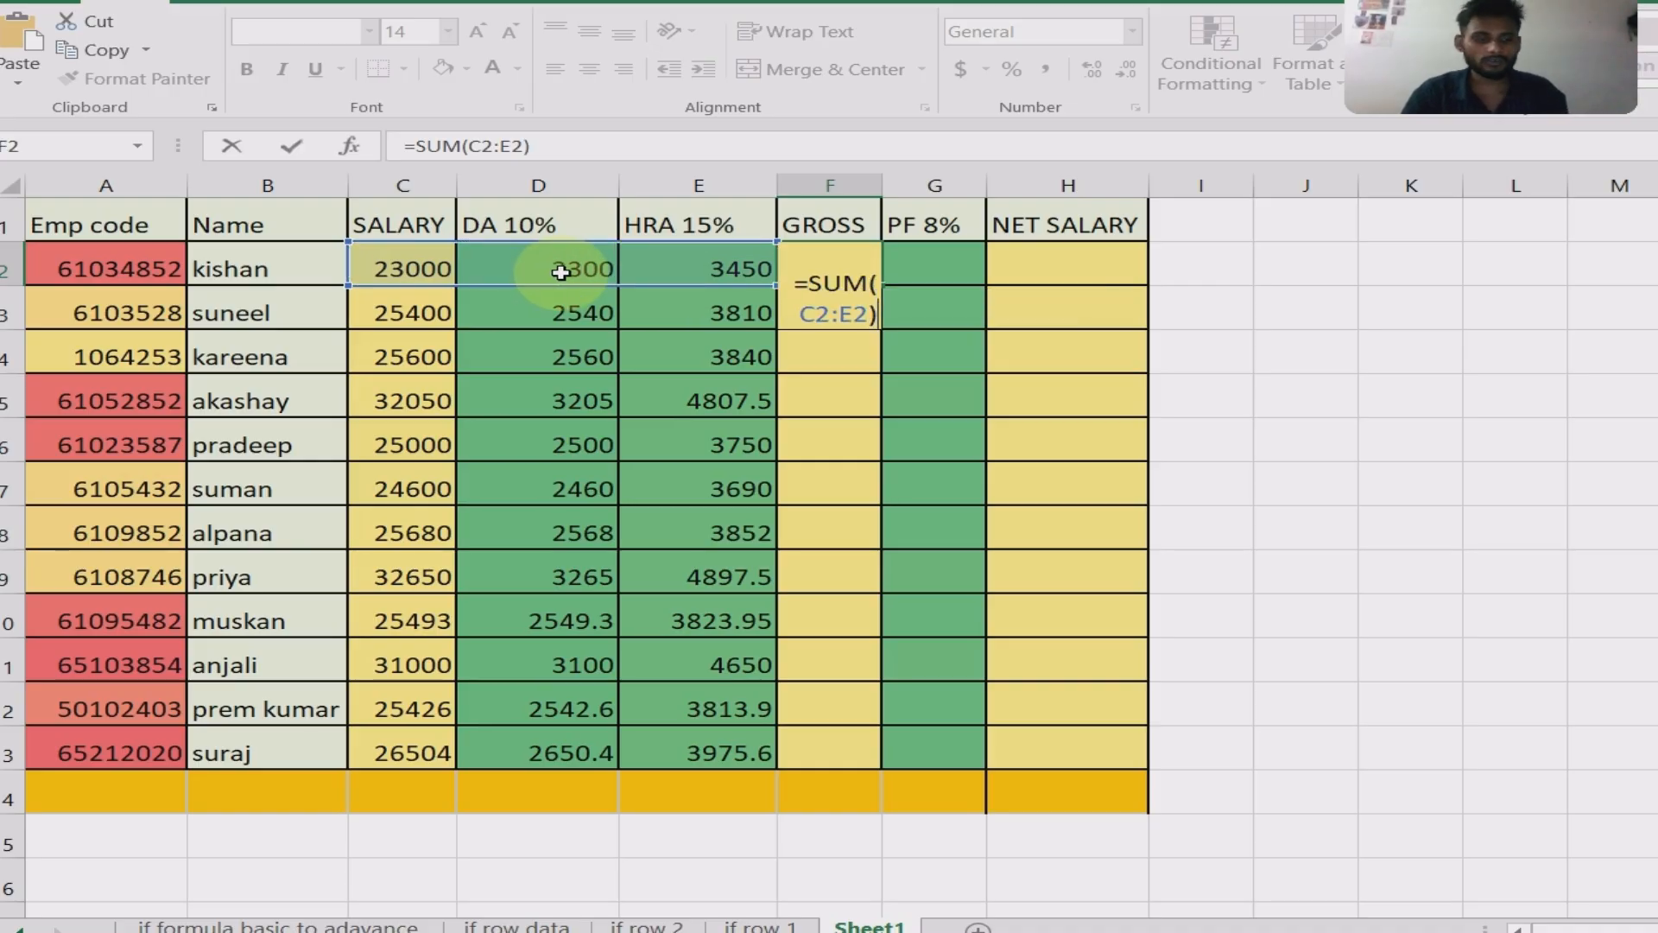
key("Return")
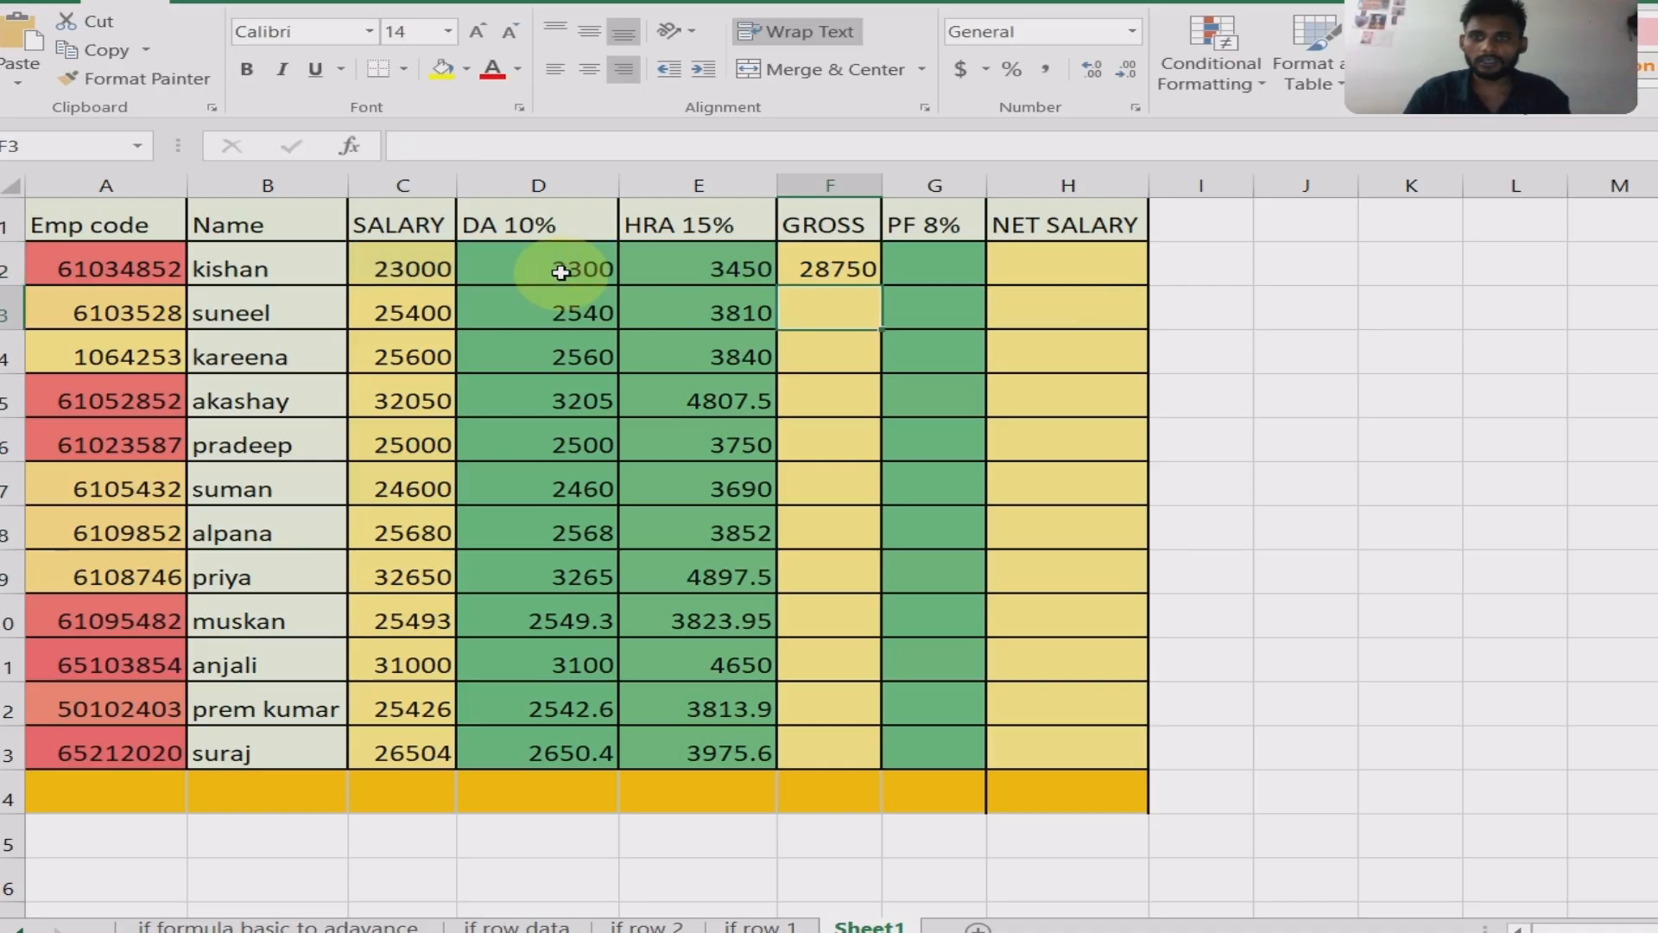
- Check the first employee's DA, HRA and gross cells, and fill the gross formula from F2 down to F13
left_click(832, 256)
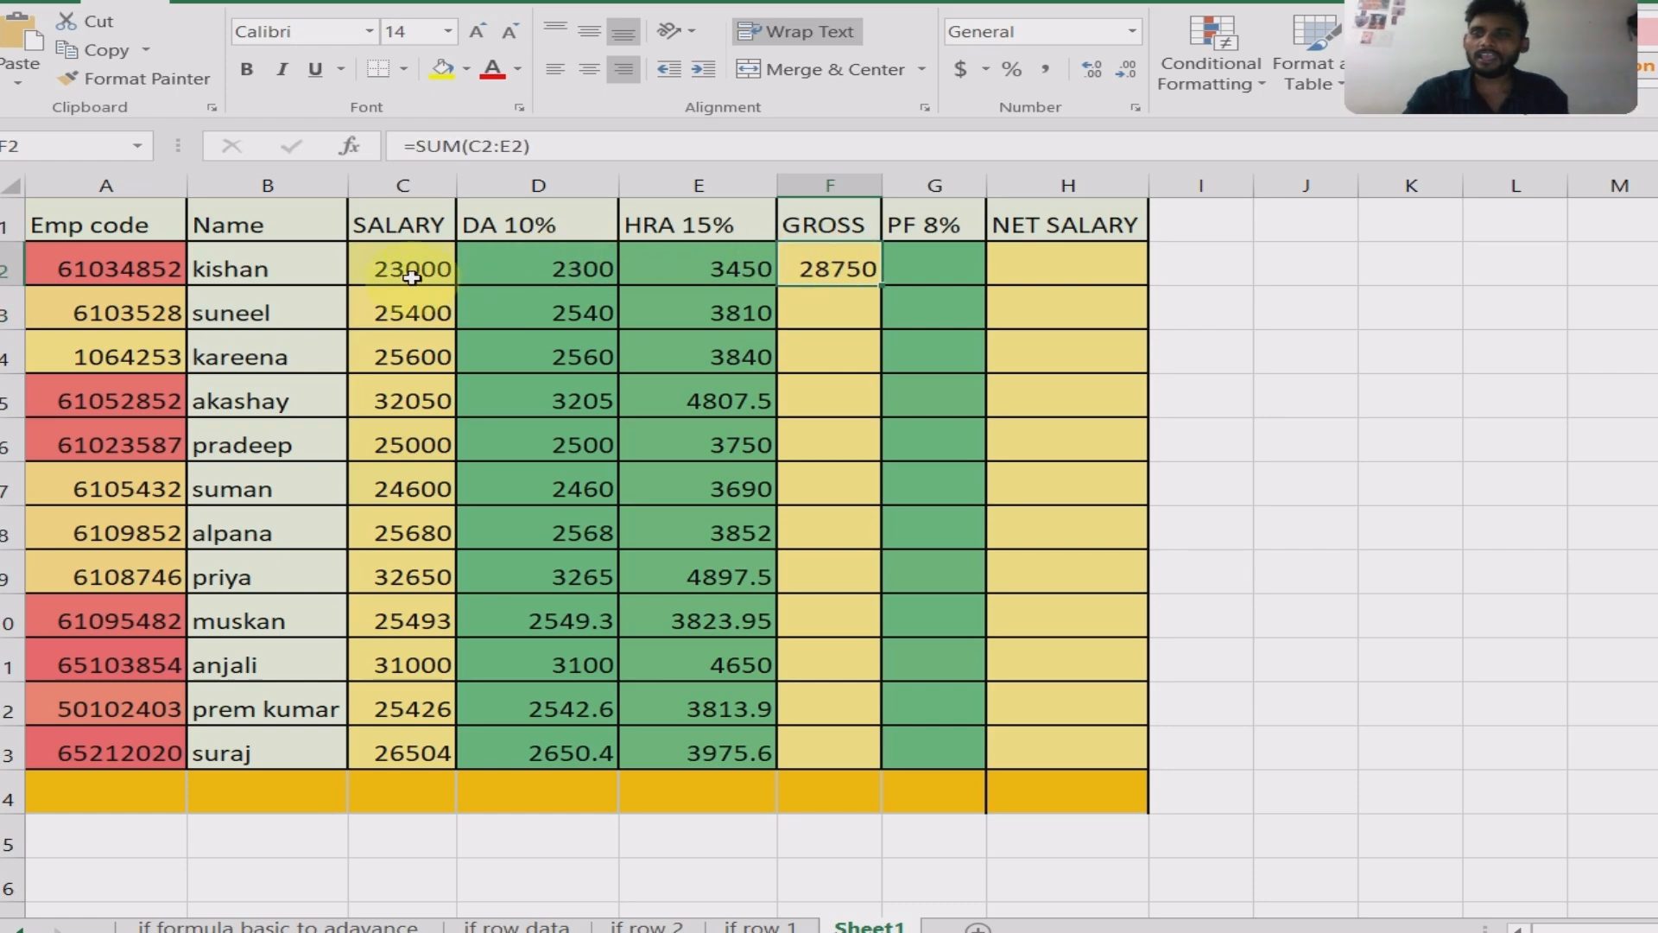
left_click(548, 281)
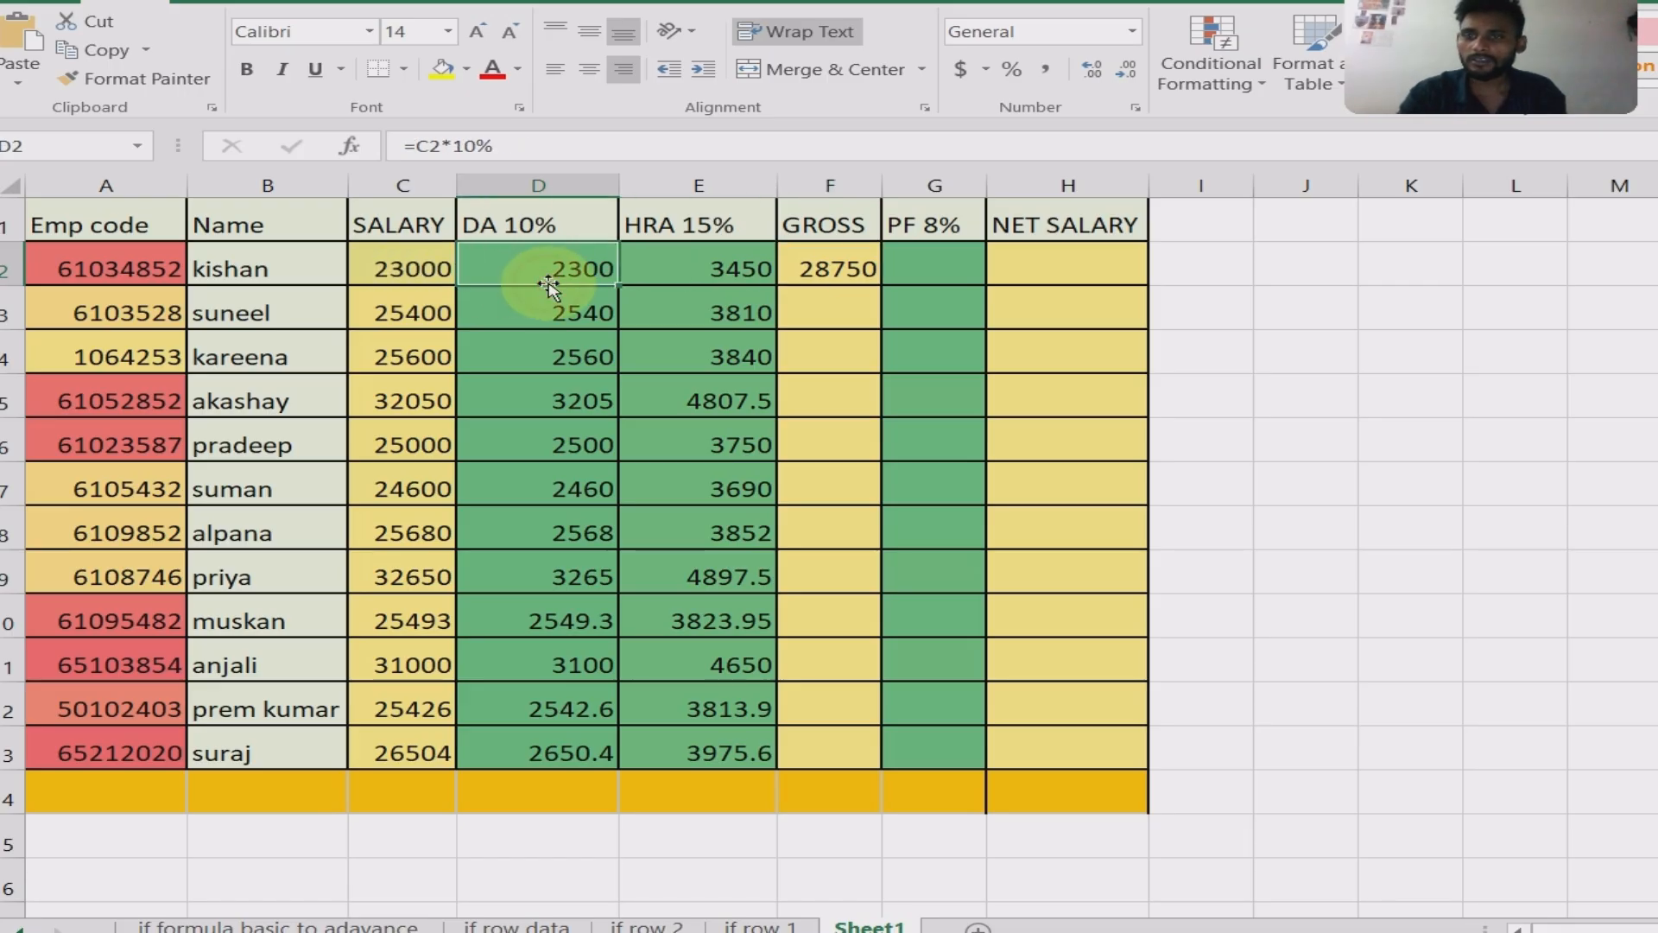
left_click(714, 277)
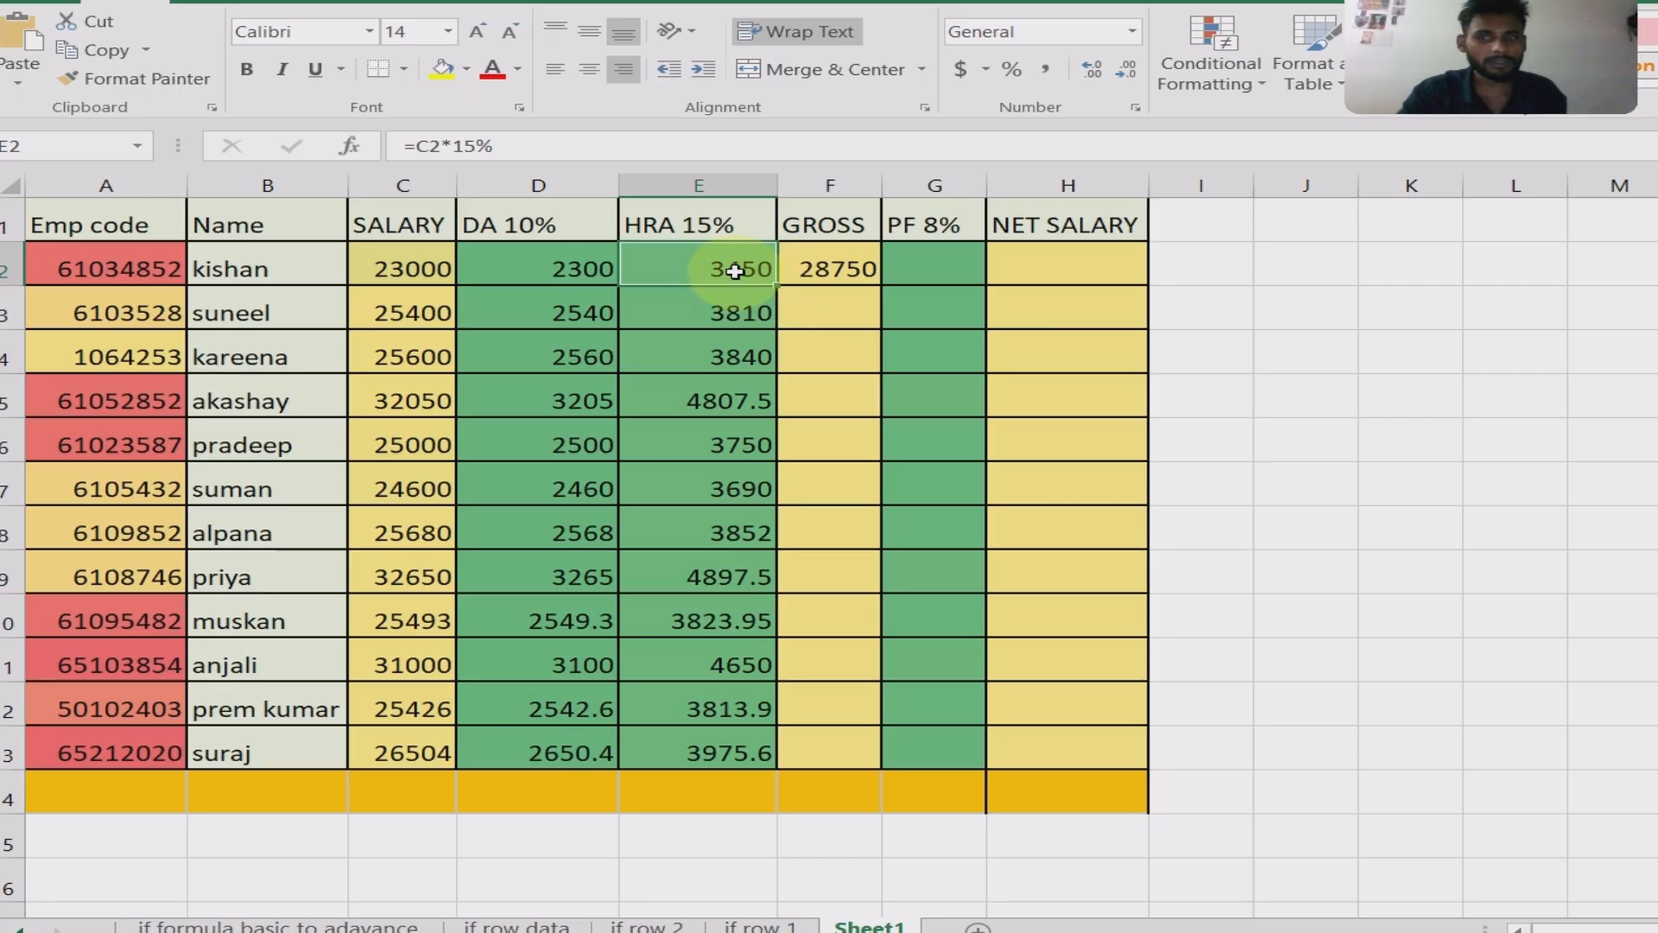
left_click(879, 283)
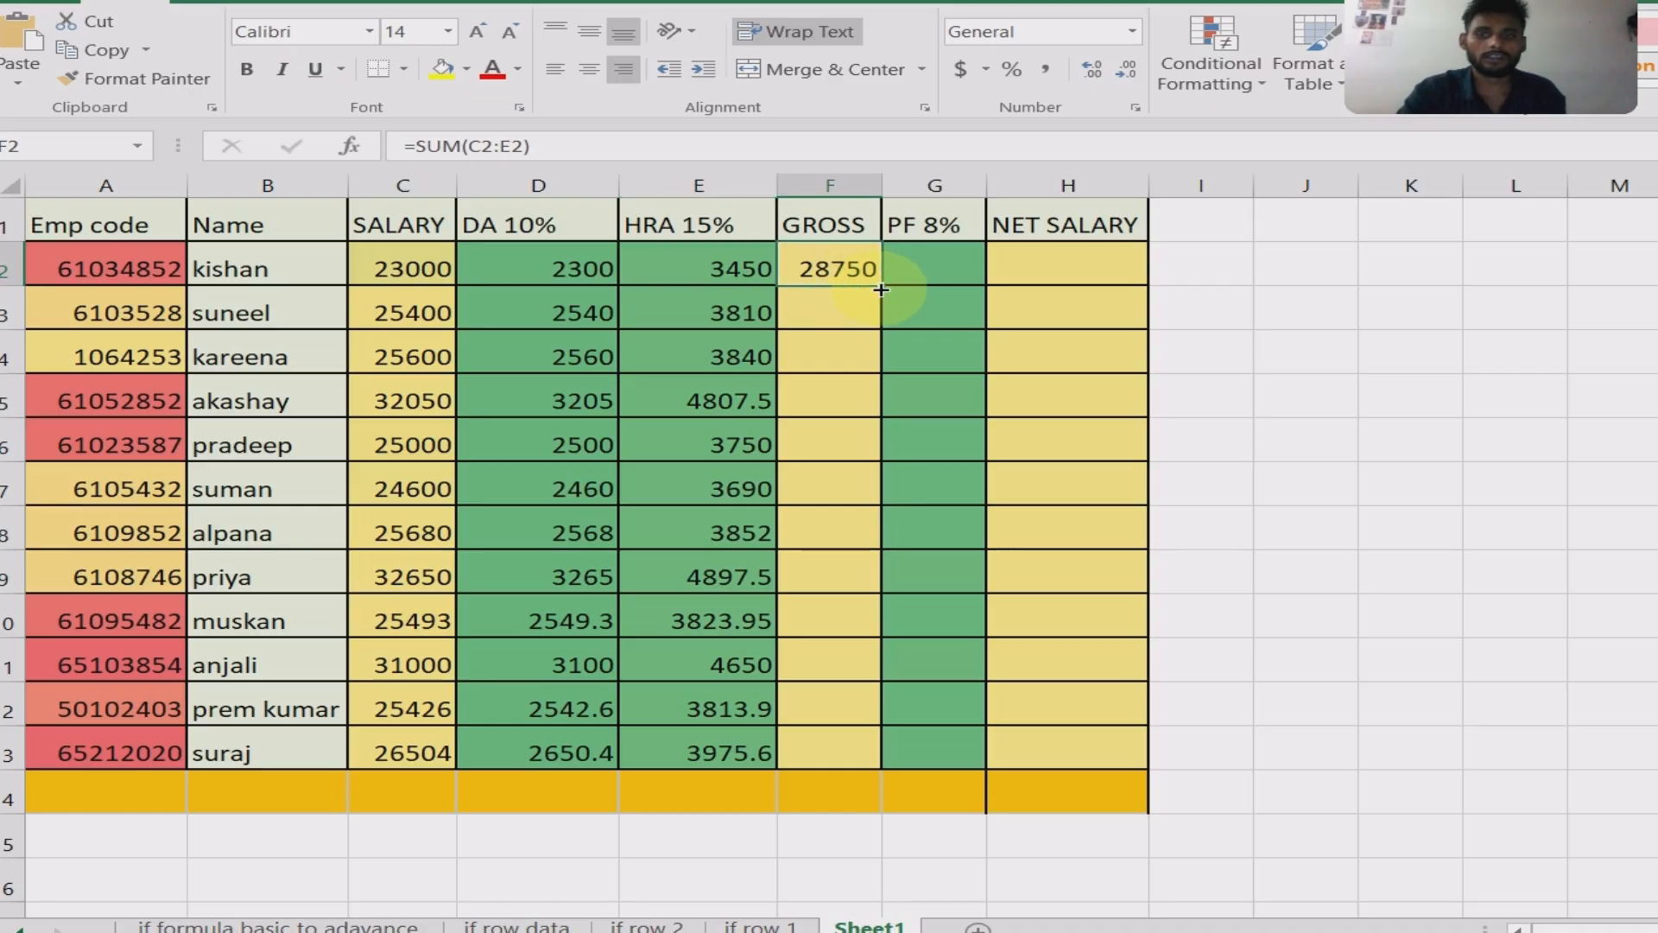
double_click(880, 289)
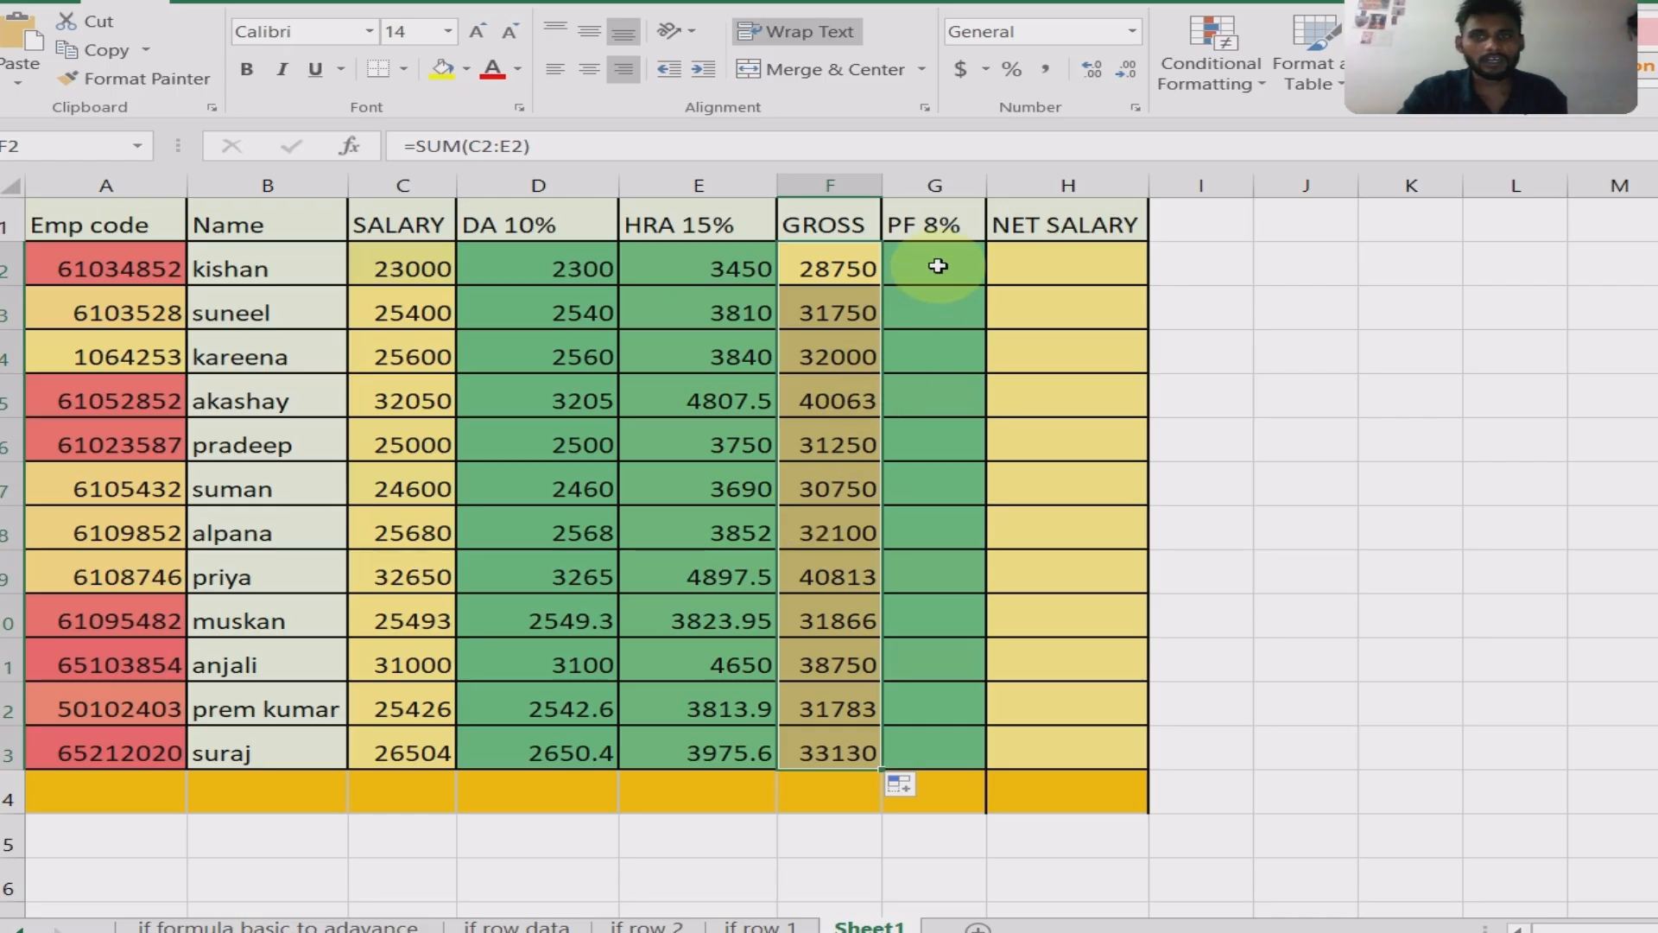
- Calculate PF in G2 with the formula =F2*8% and fill it down to G13
left_click(938, 266)
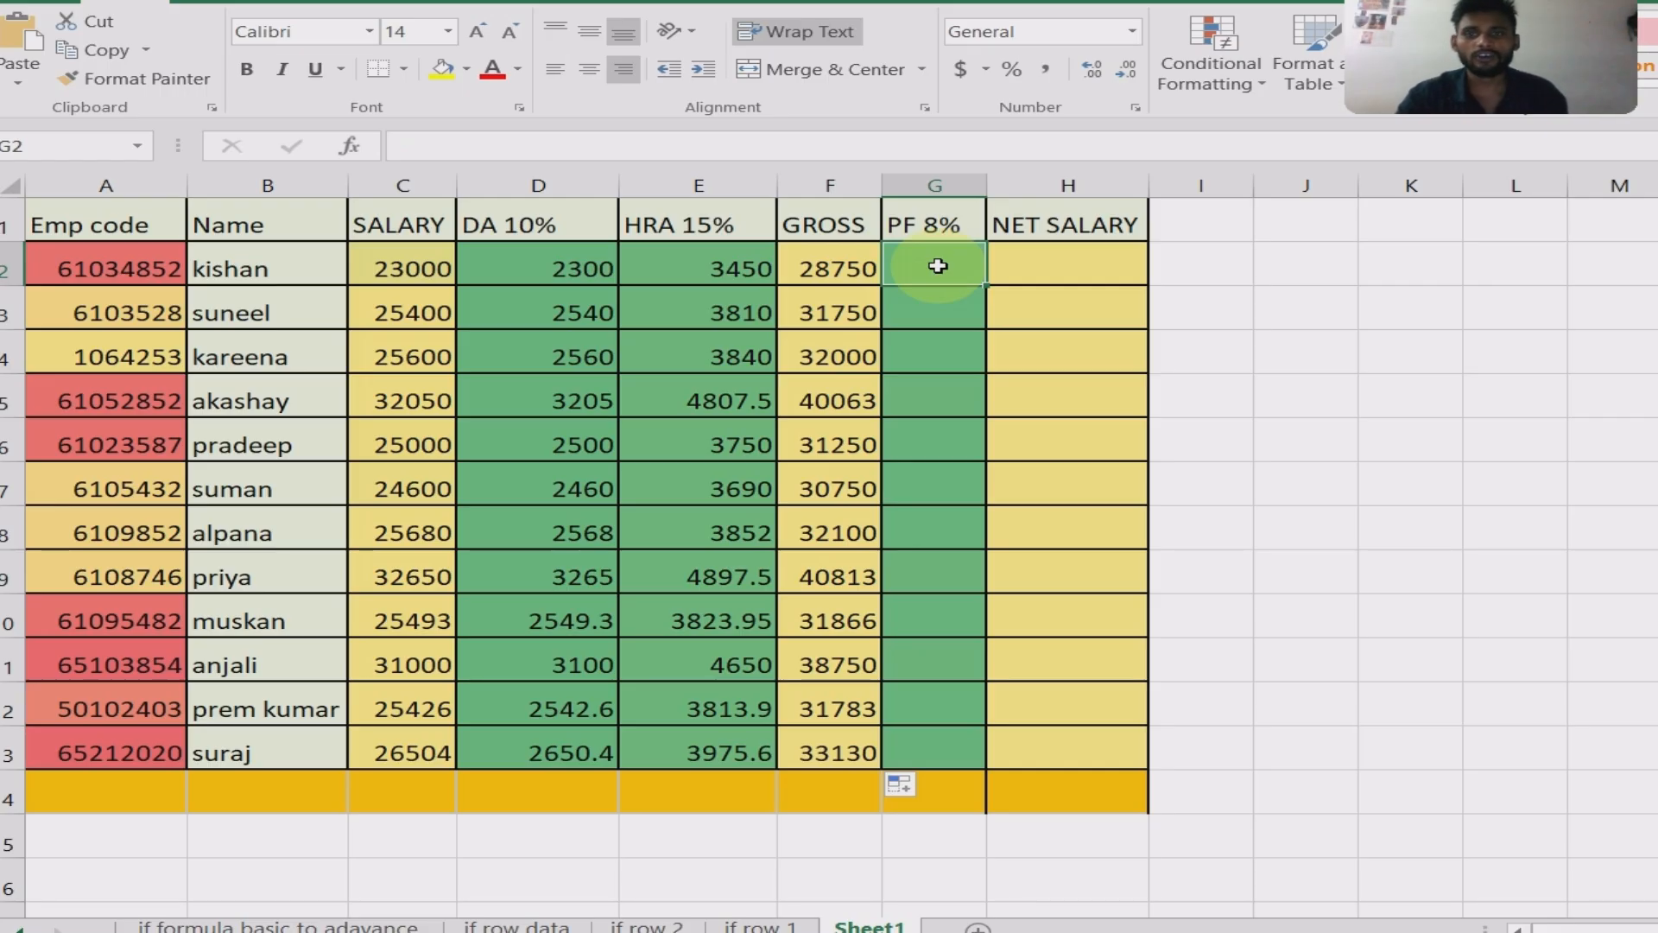
type("=")
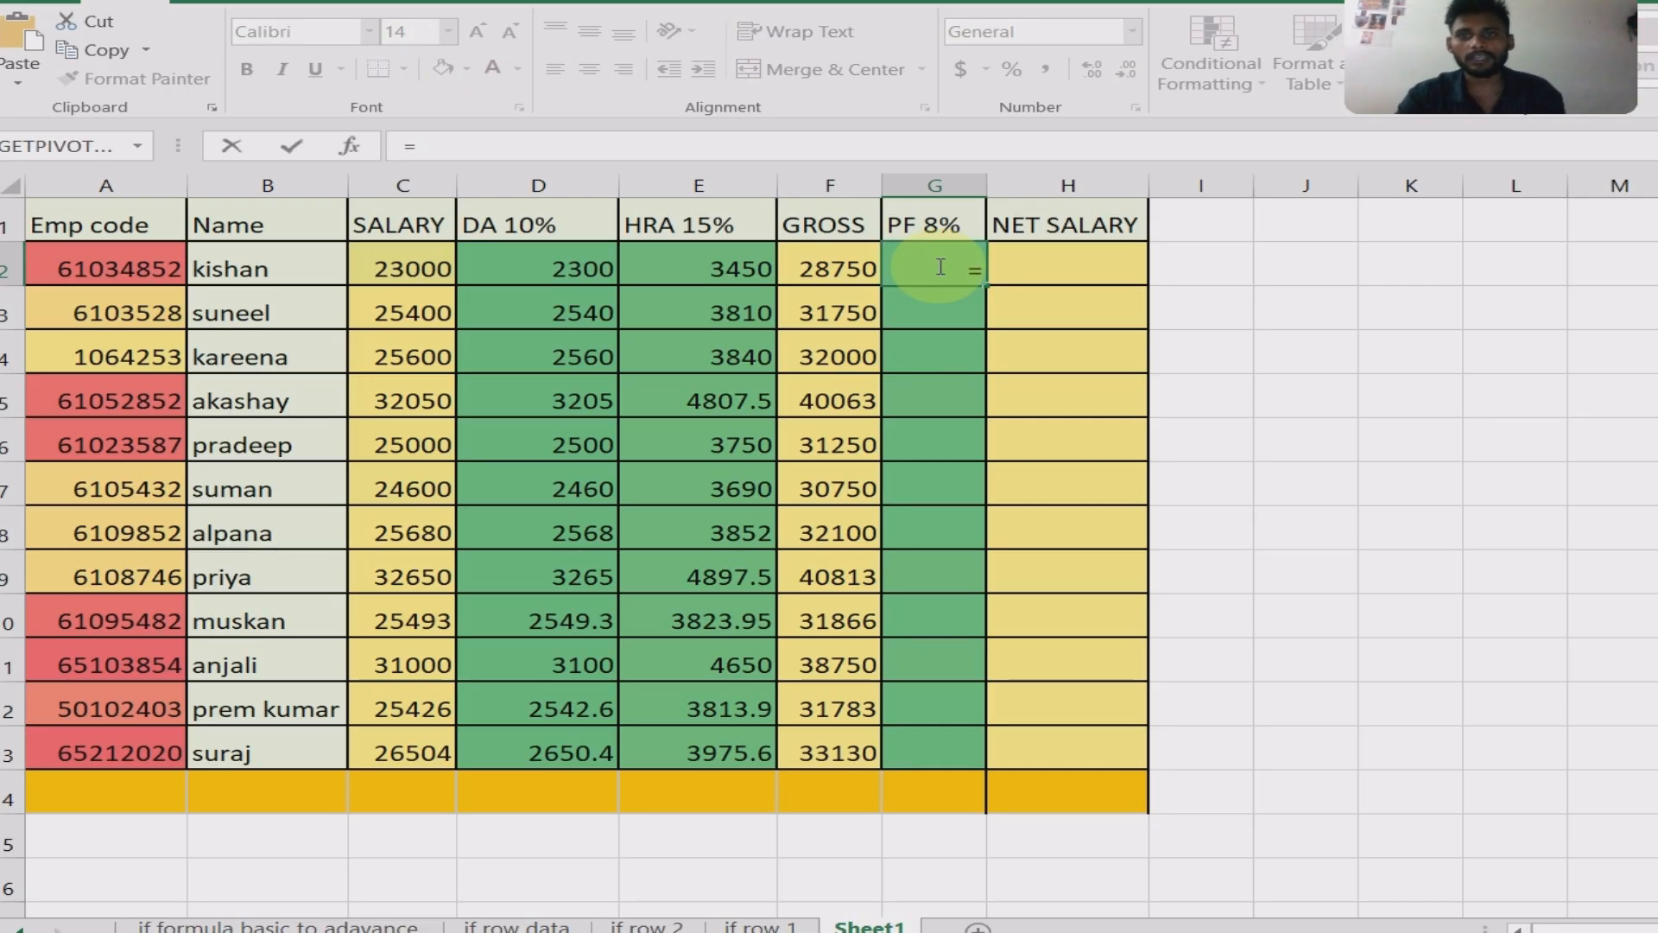
left_click(809, 257)
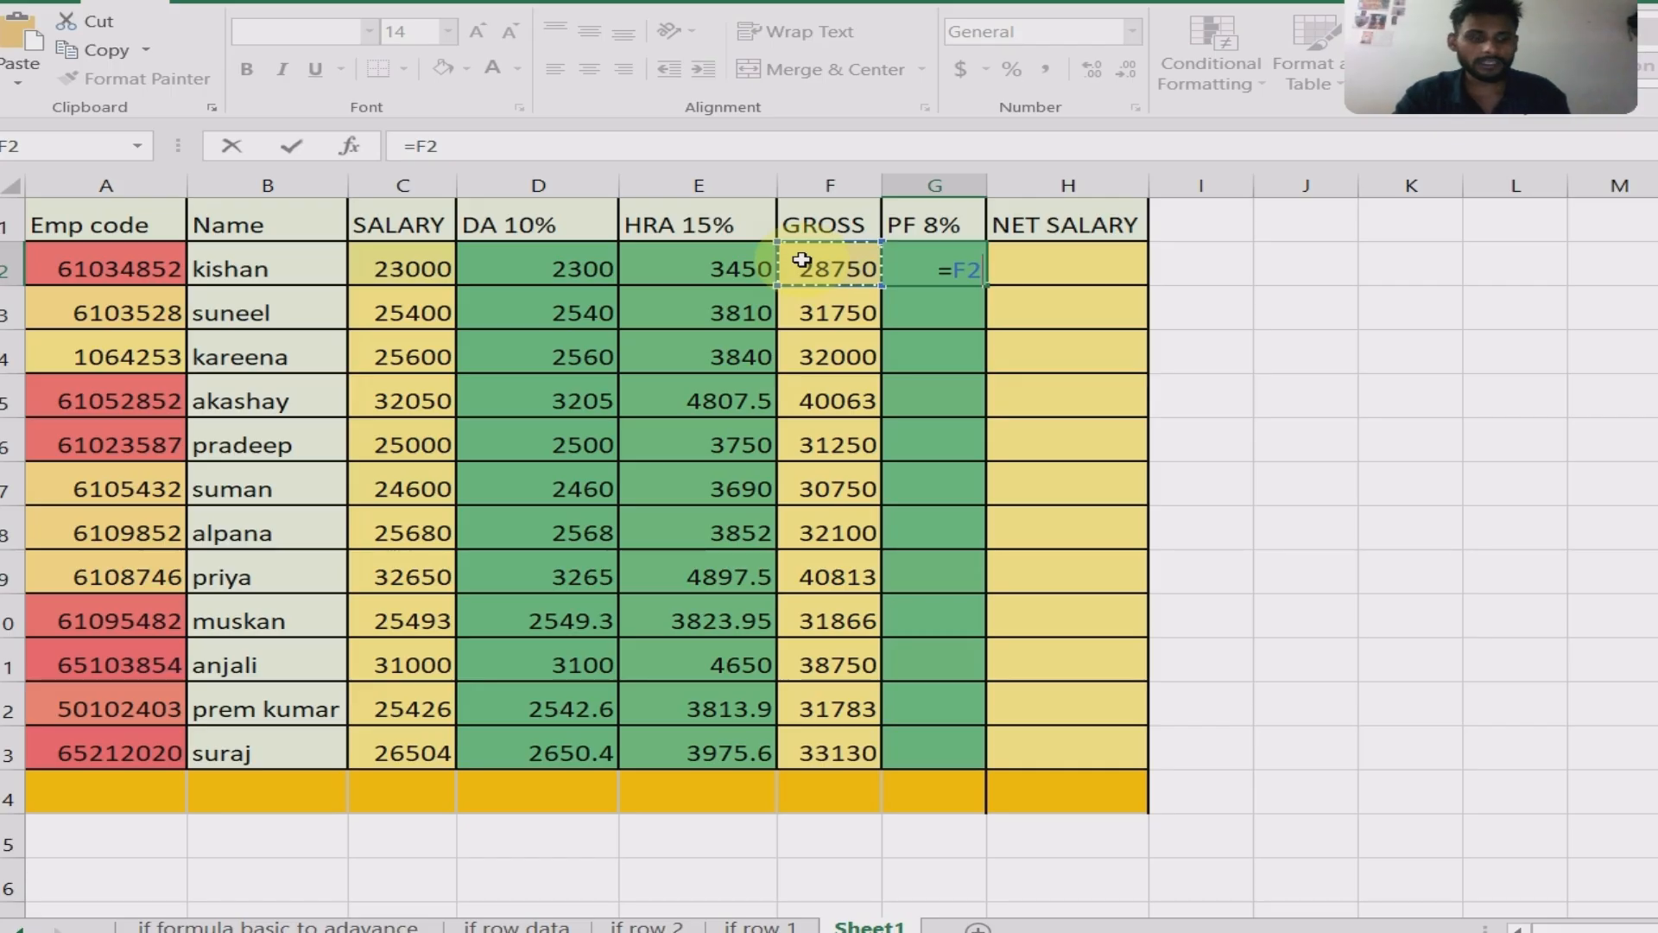
type("*")
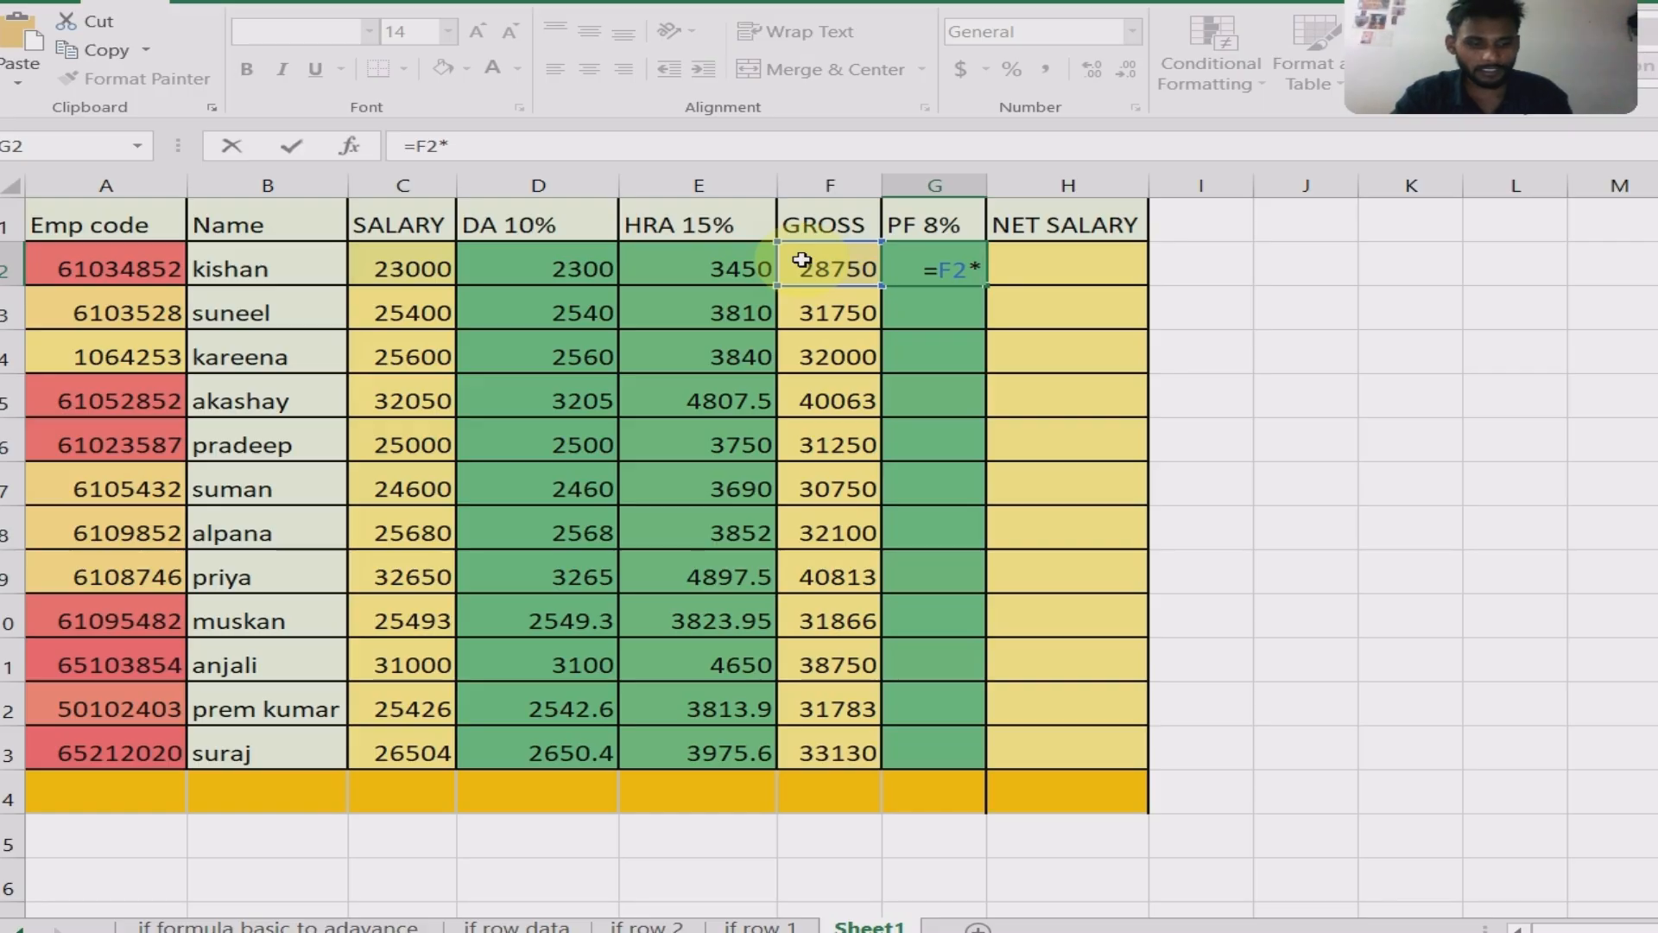
type("8")
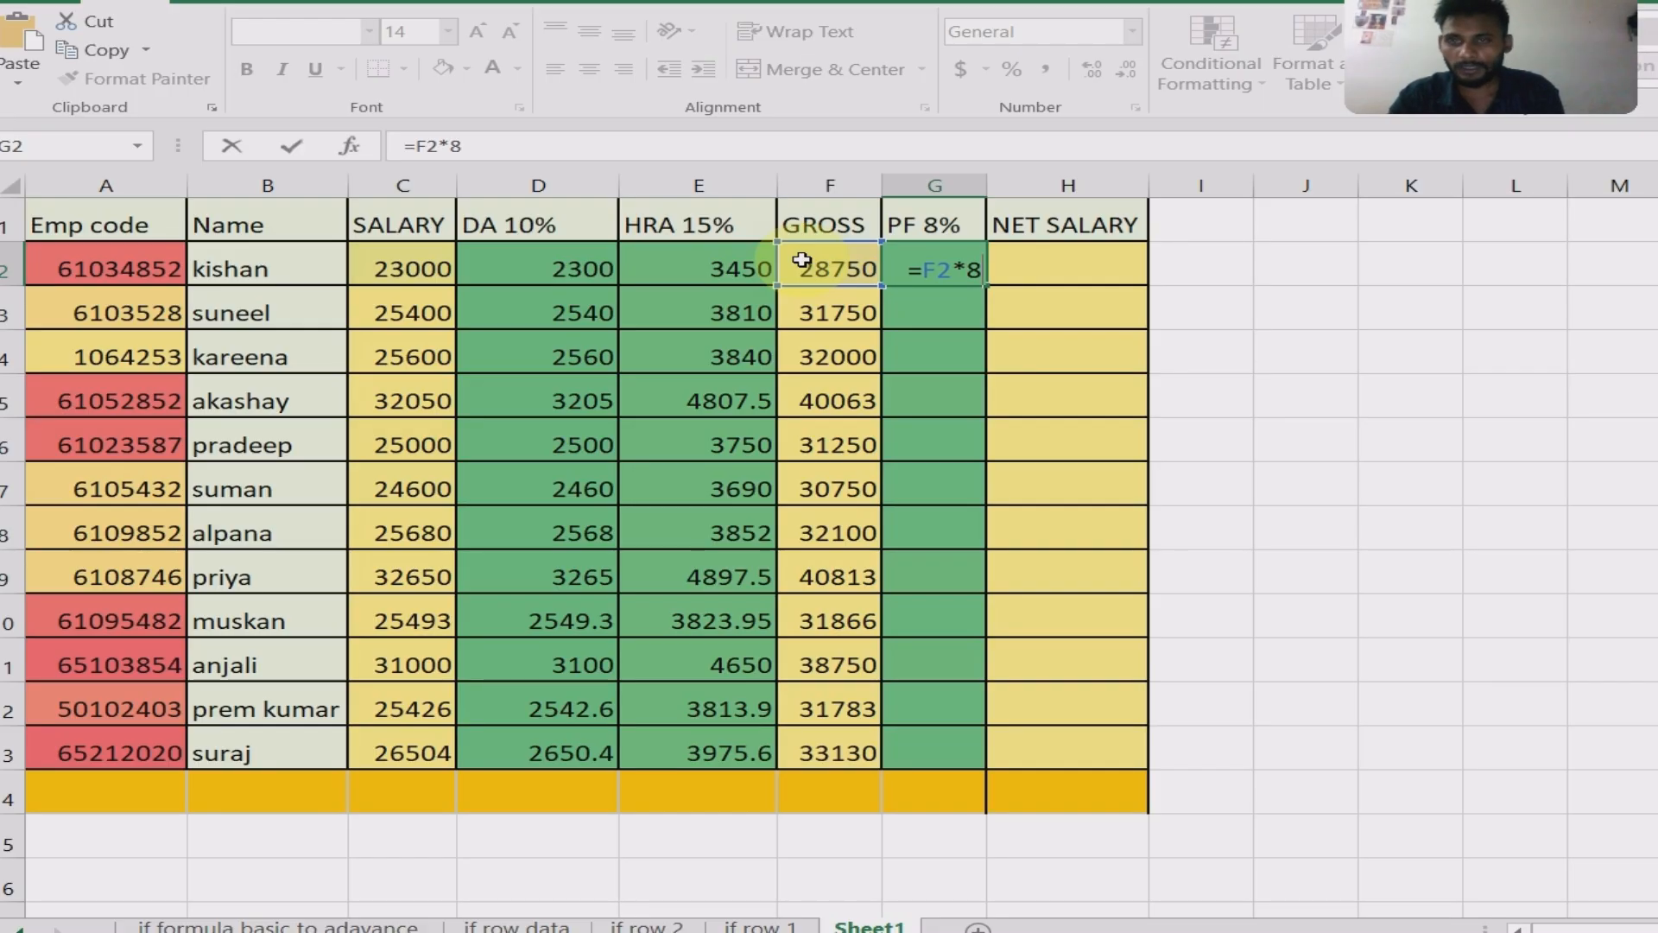
type("%")
key("Return")
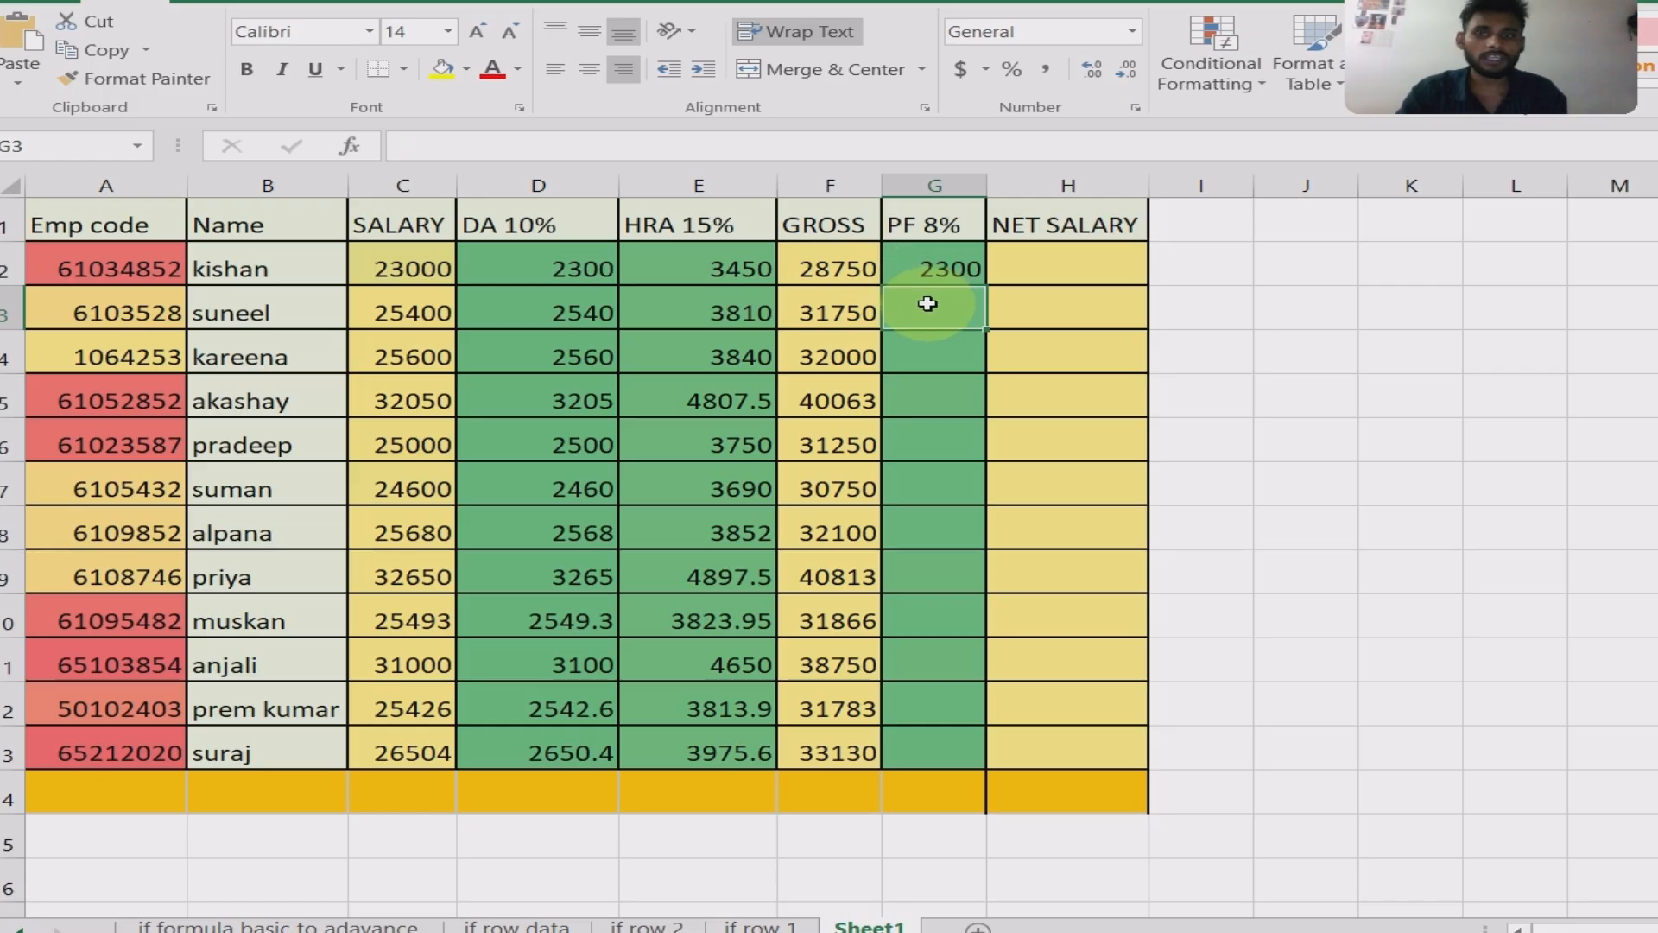
left_click(945, 273)
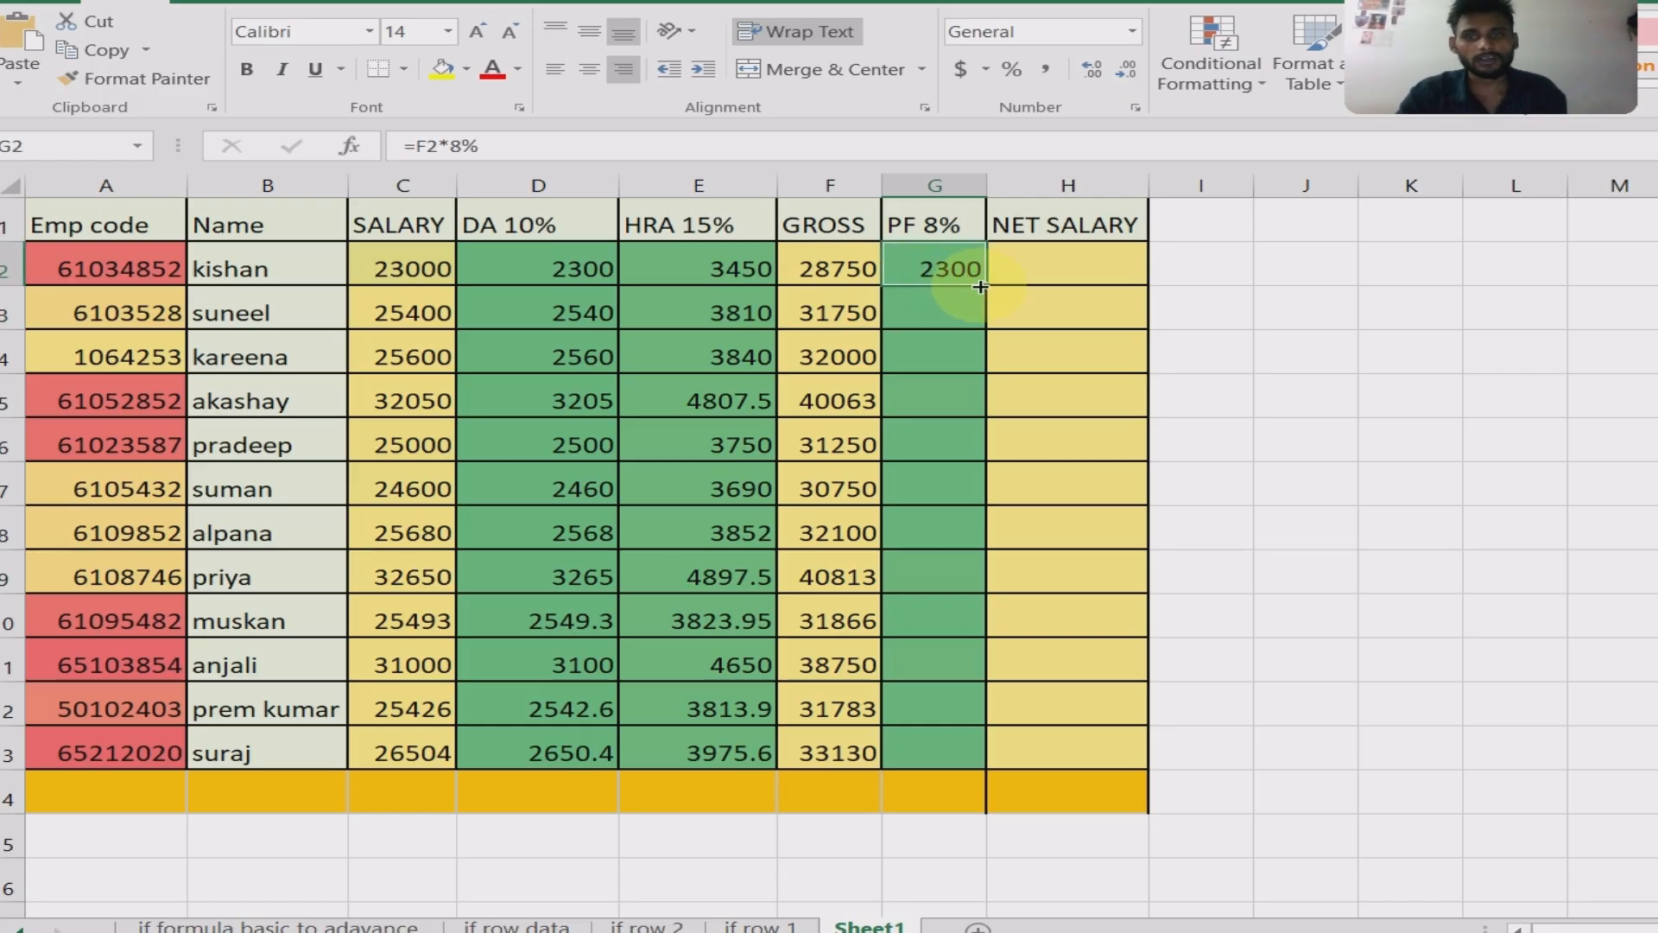
double_click(985, 285)
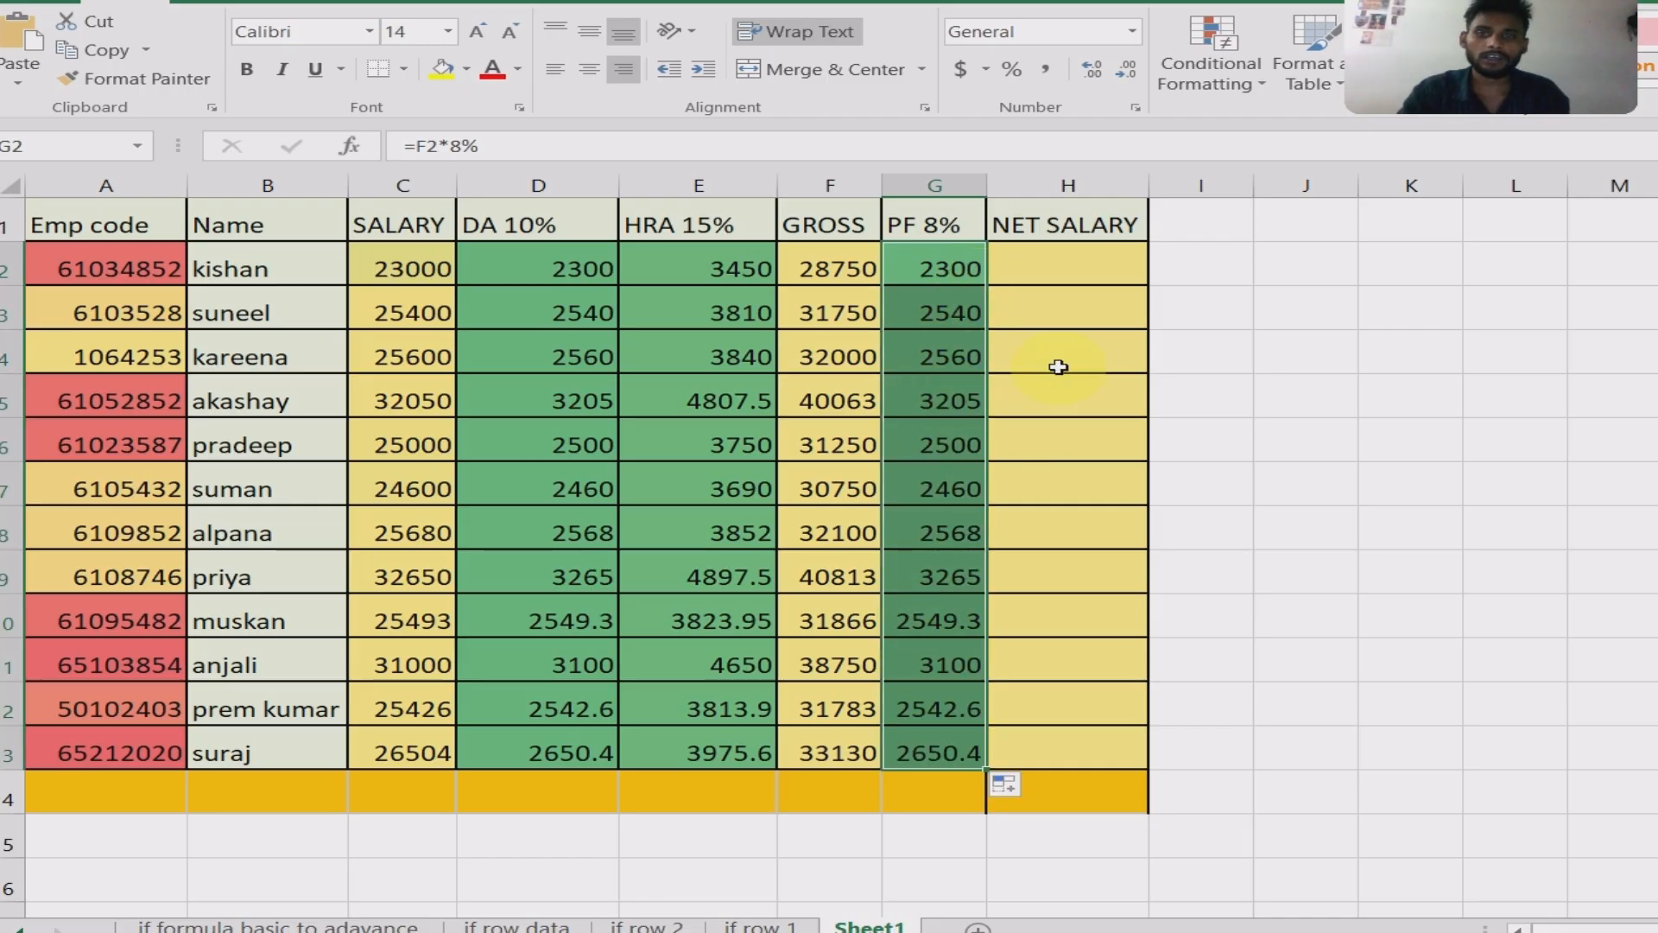
- Calculate the net salary in H2 with the formula =F2-G2 and fill it down to H13
left_click(1067, 275)
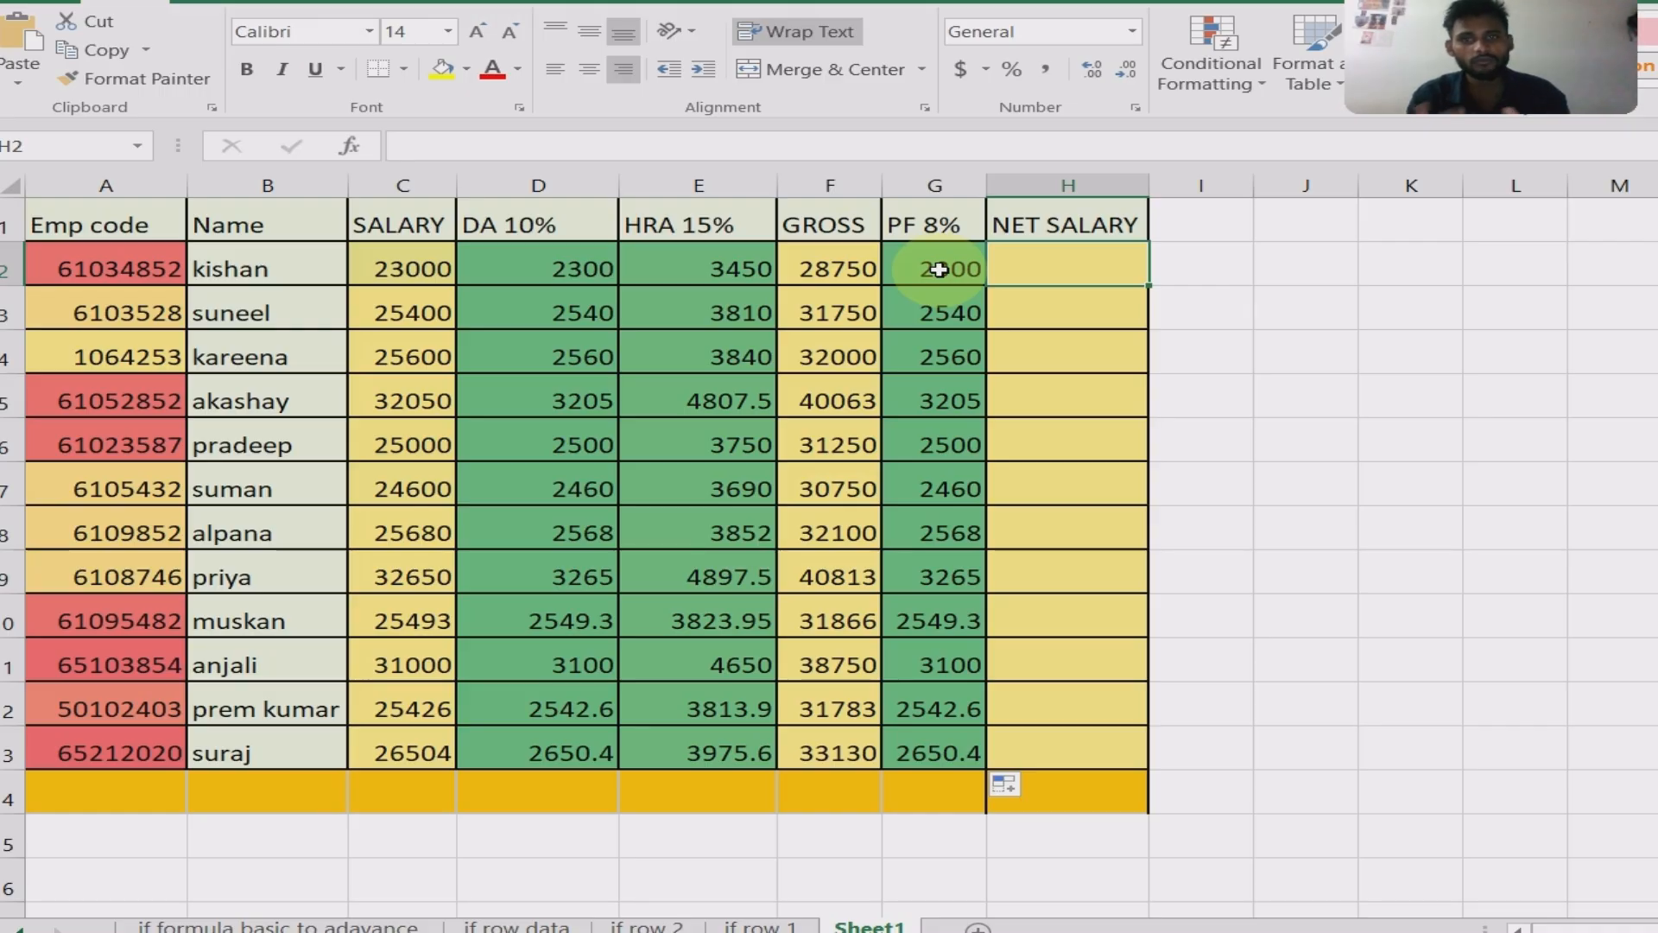
type("=")
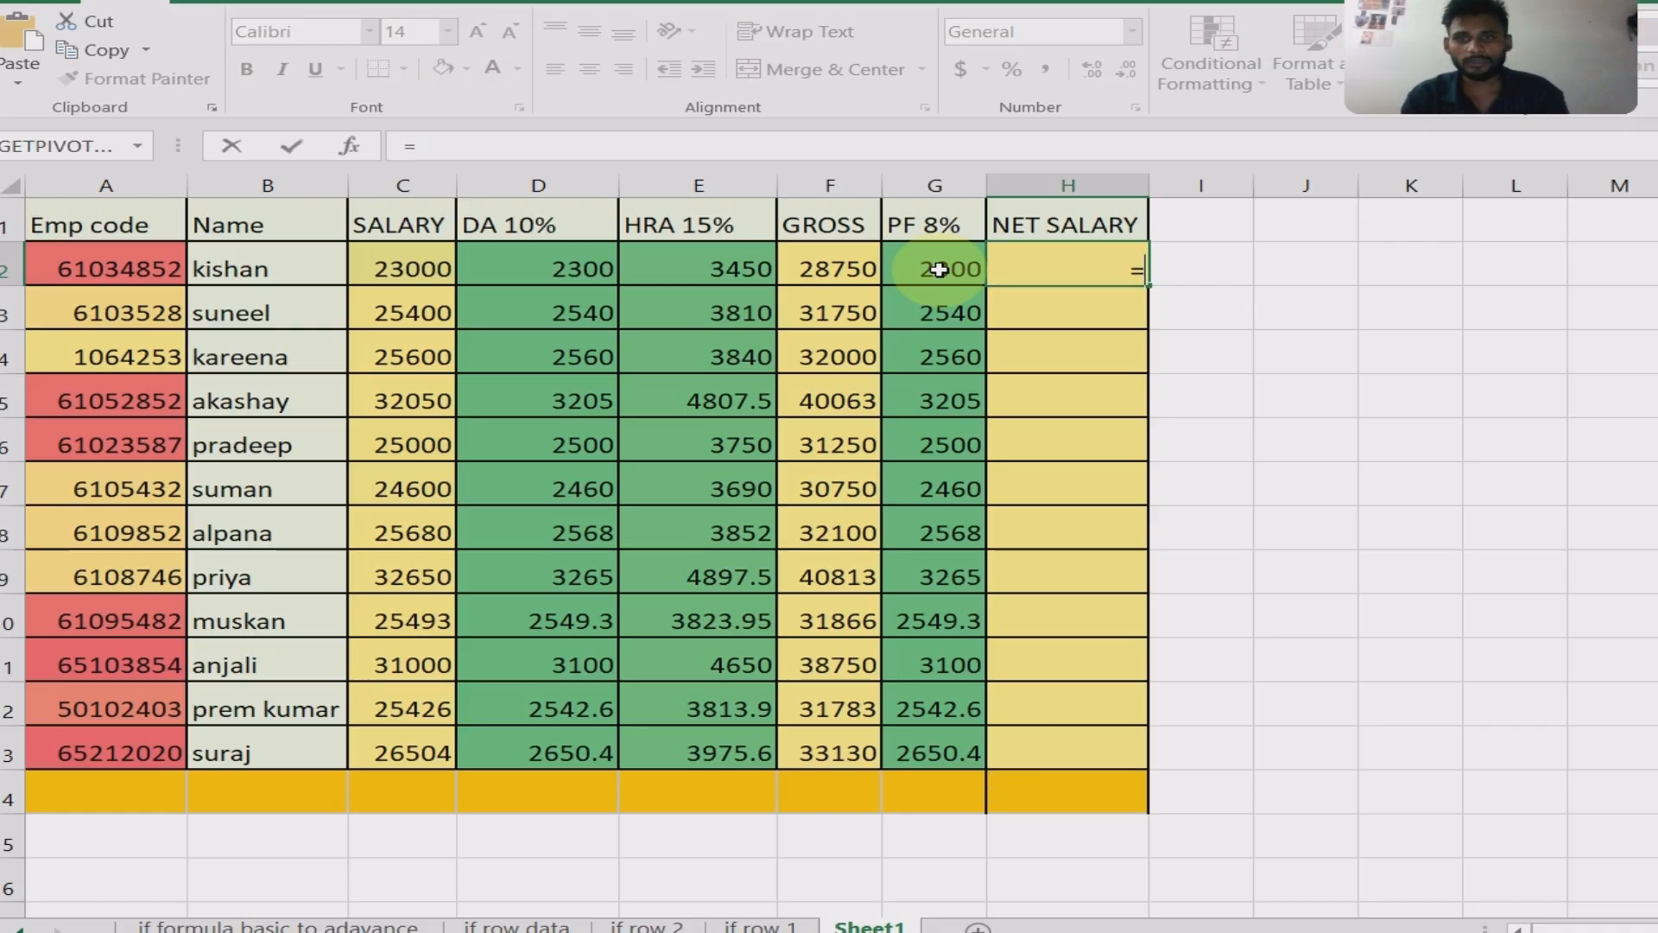
left_click(829, 268)
type("-")
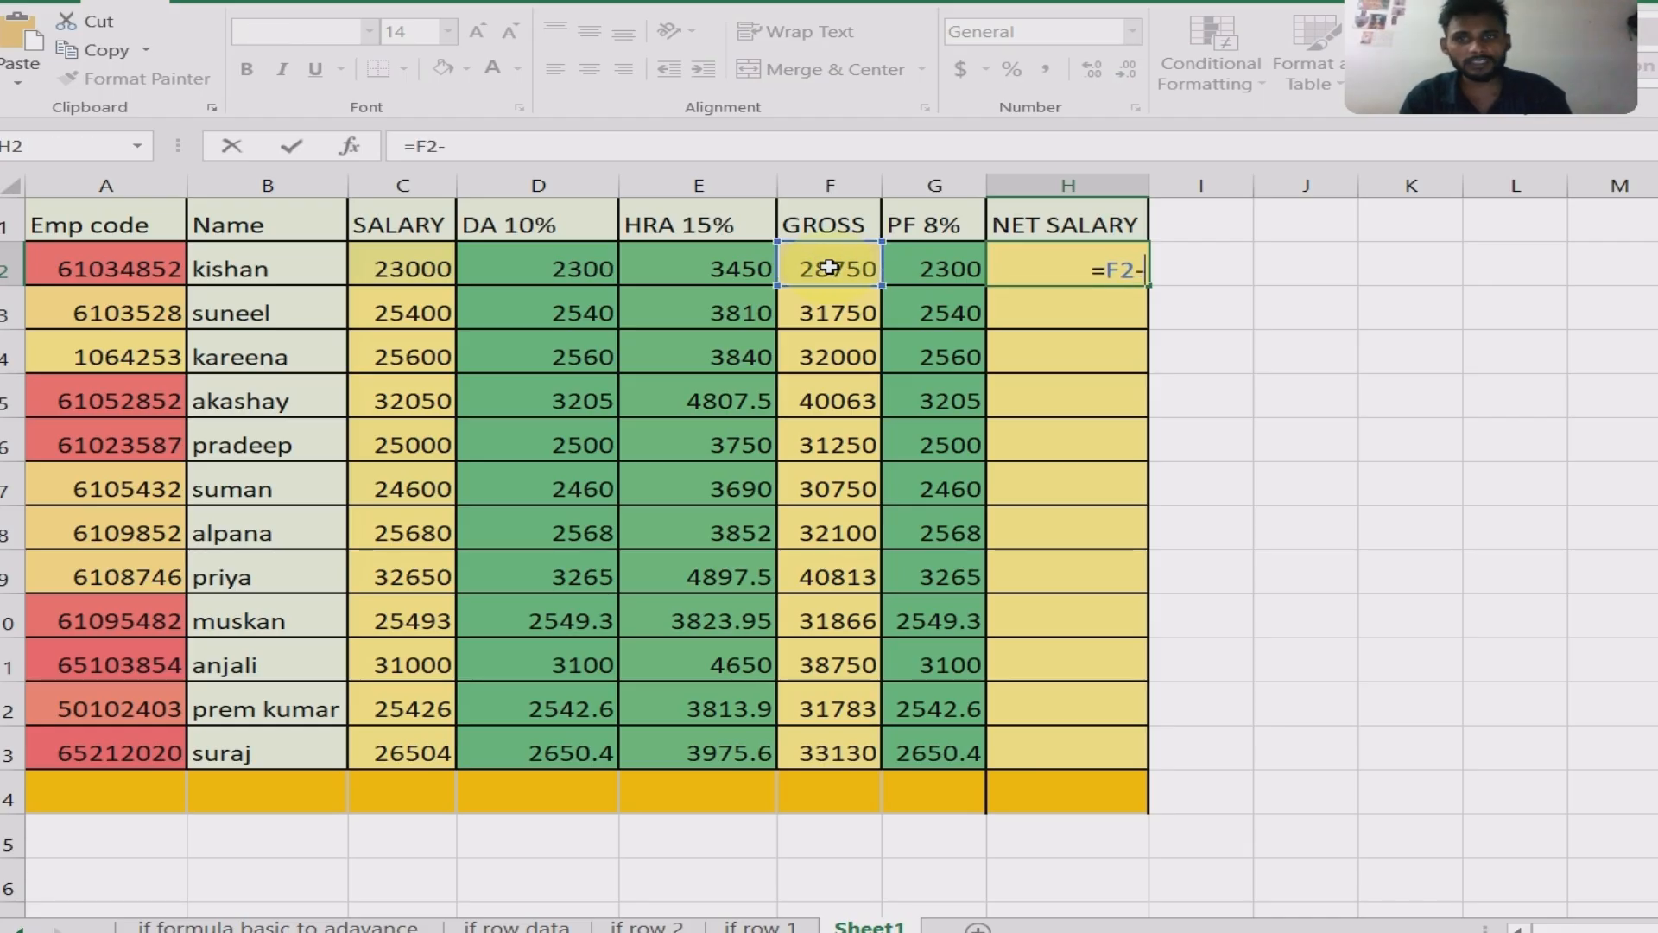
left_click(927, 267)
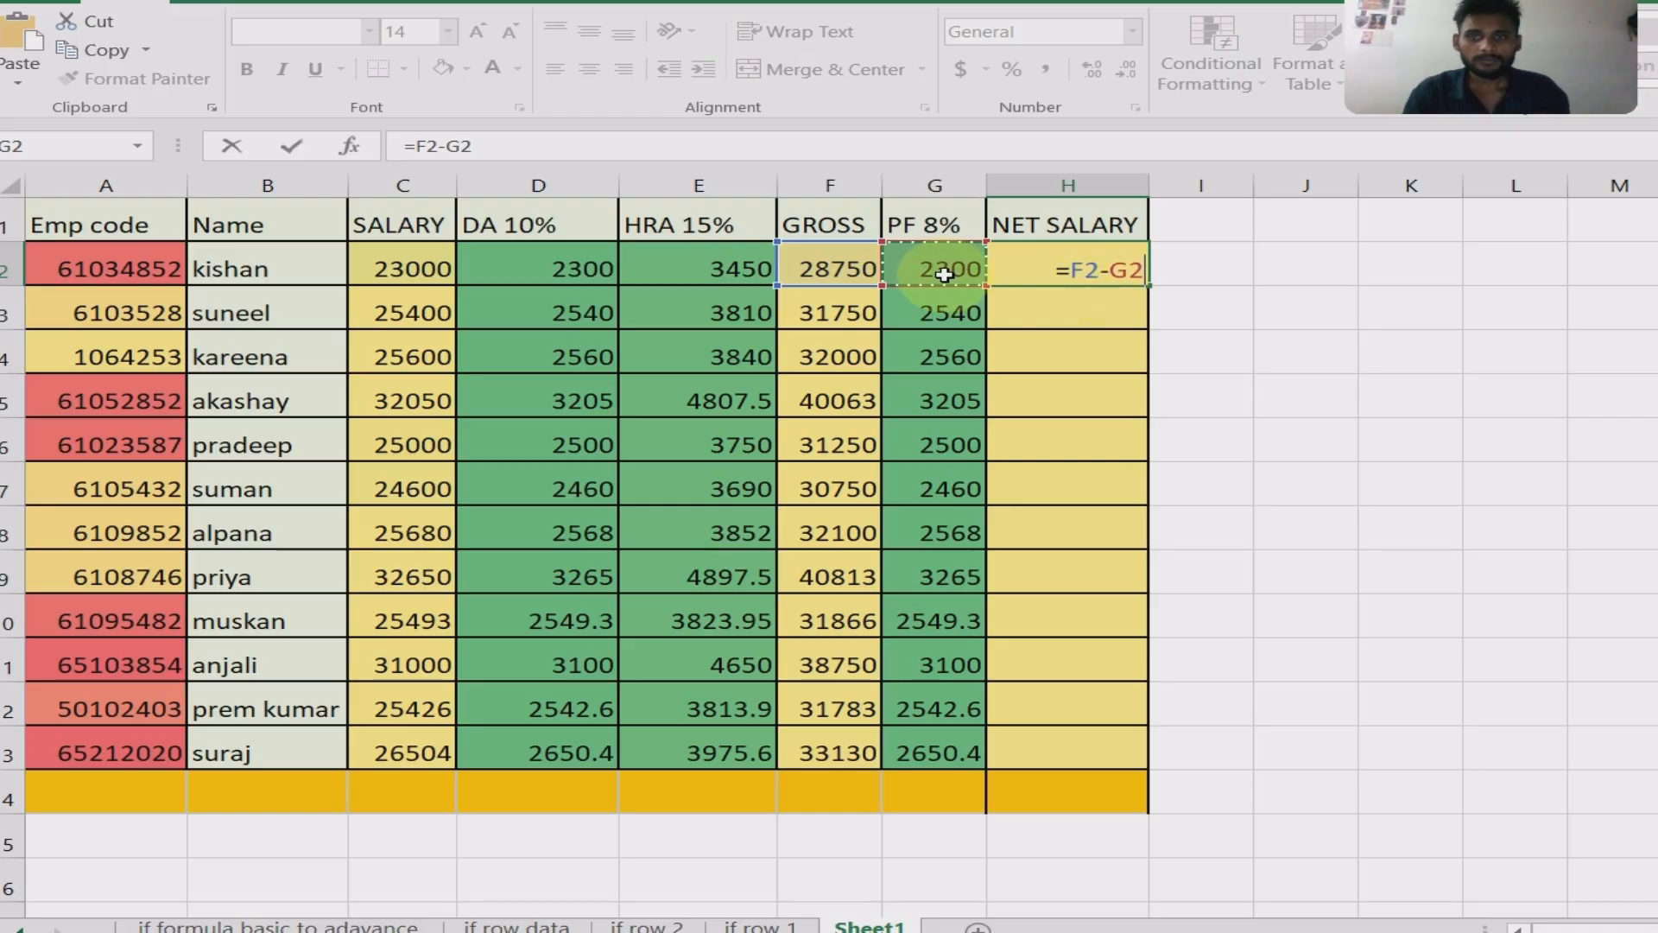
key("Return")
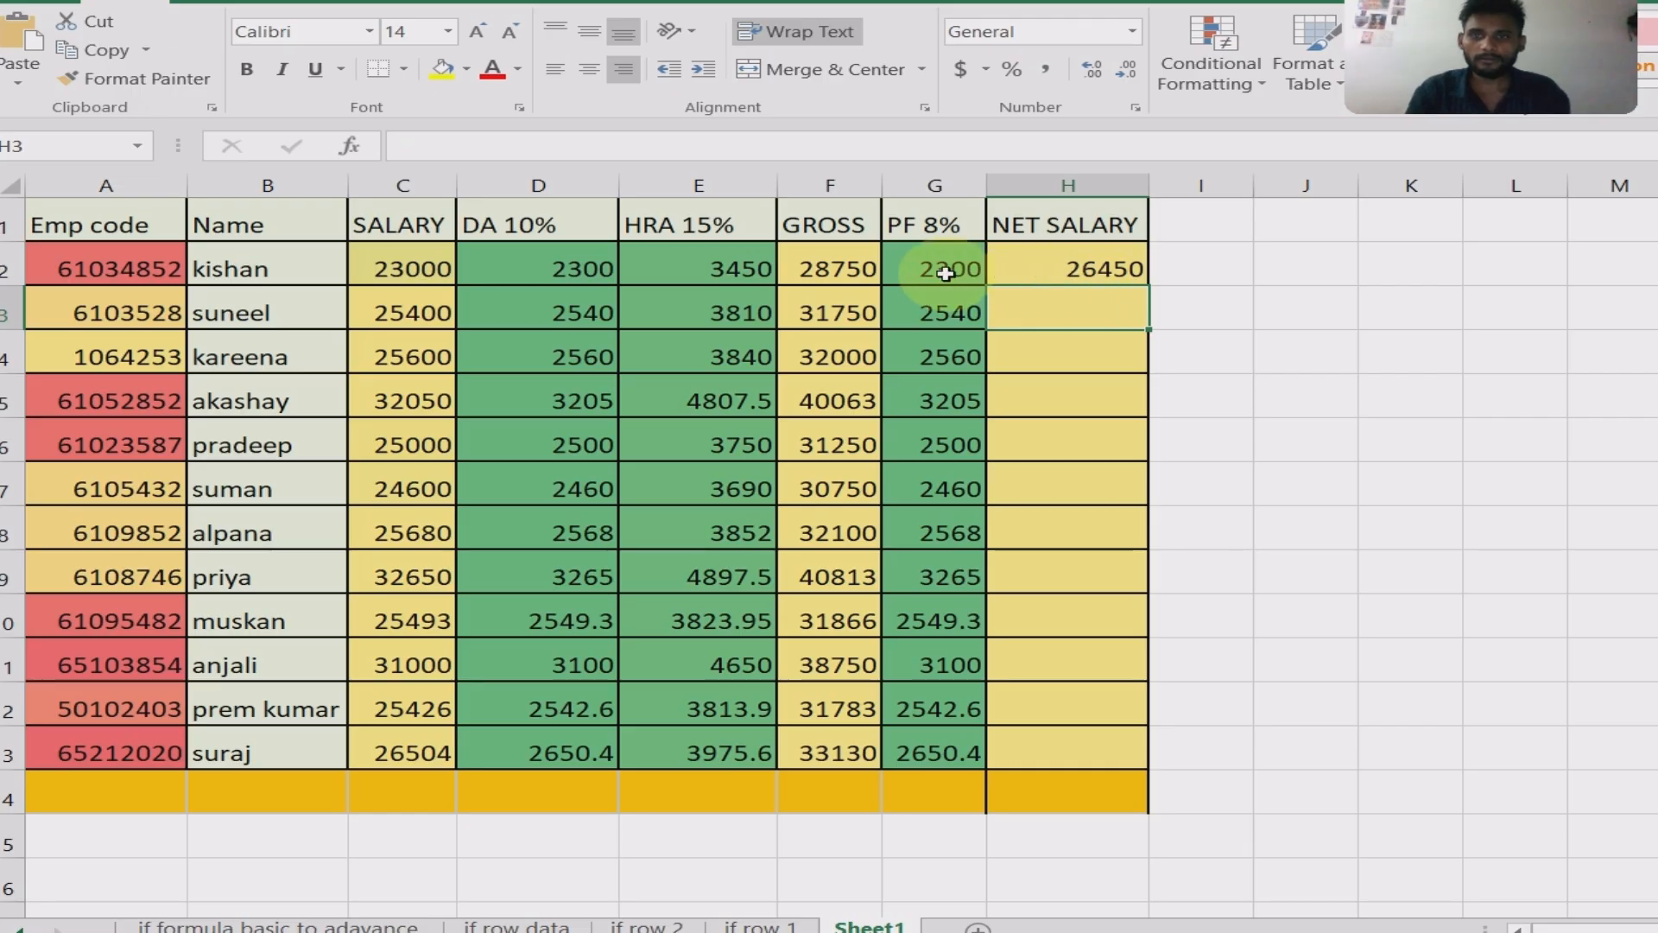
left_click(1055, 270)
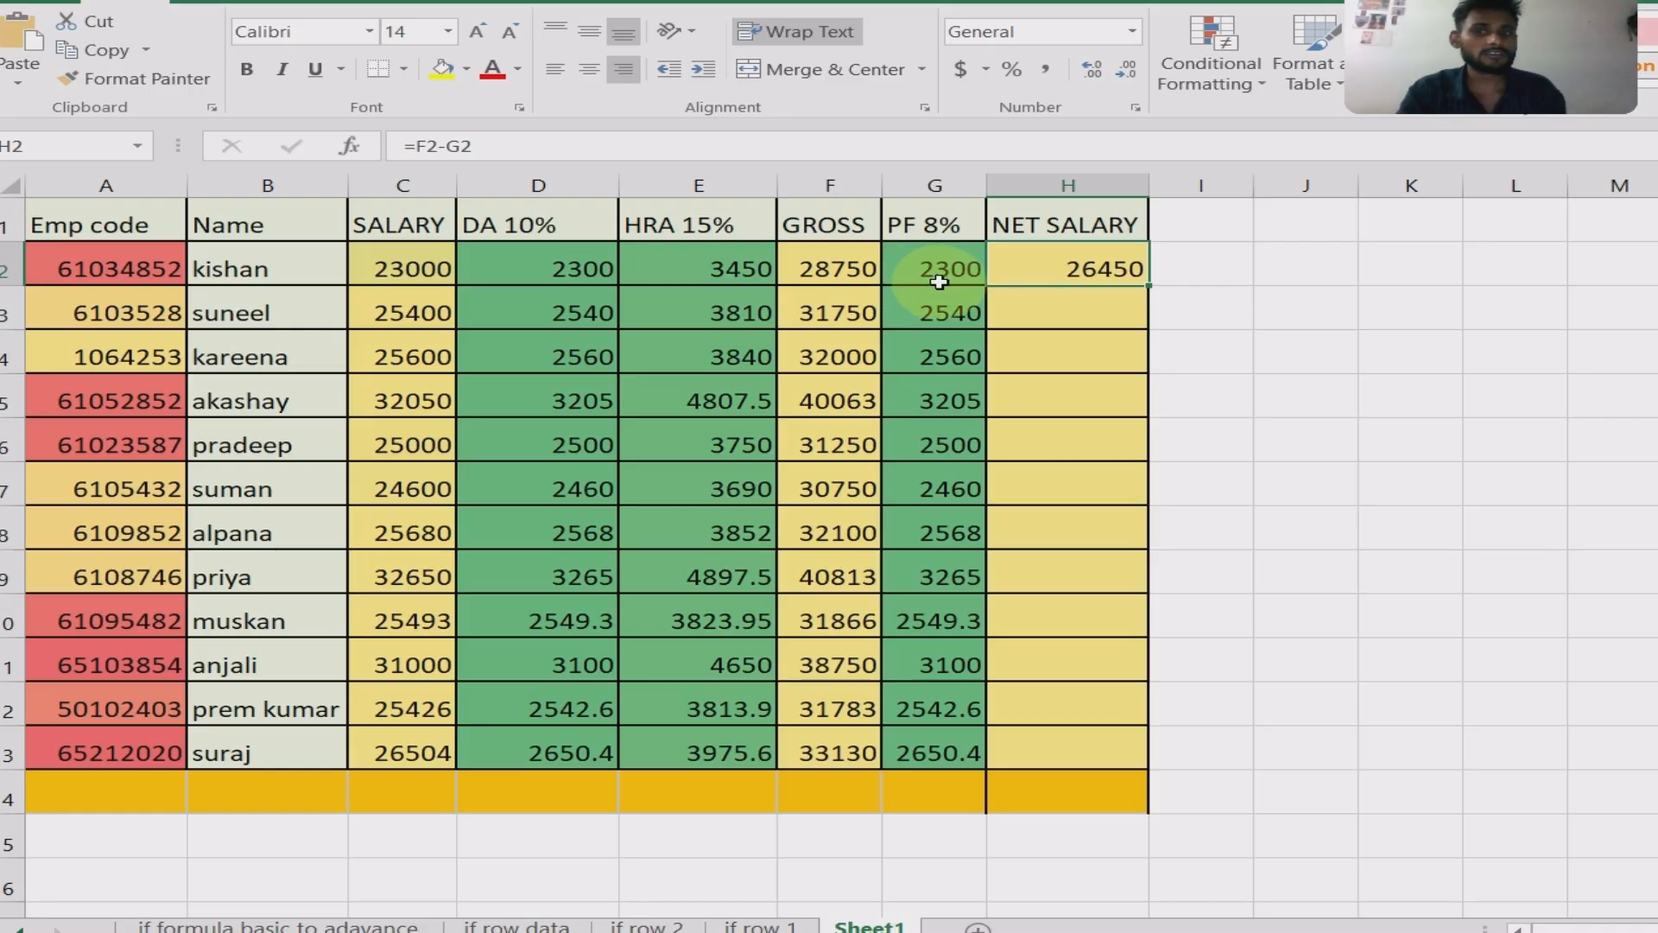
double_click(1148, 288)
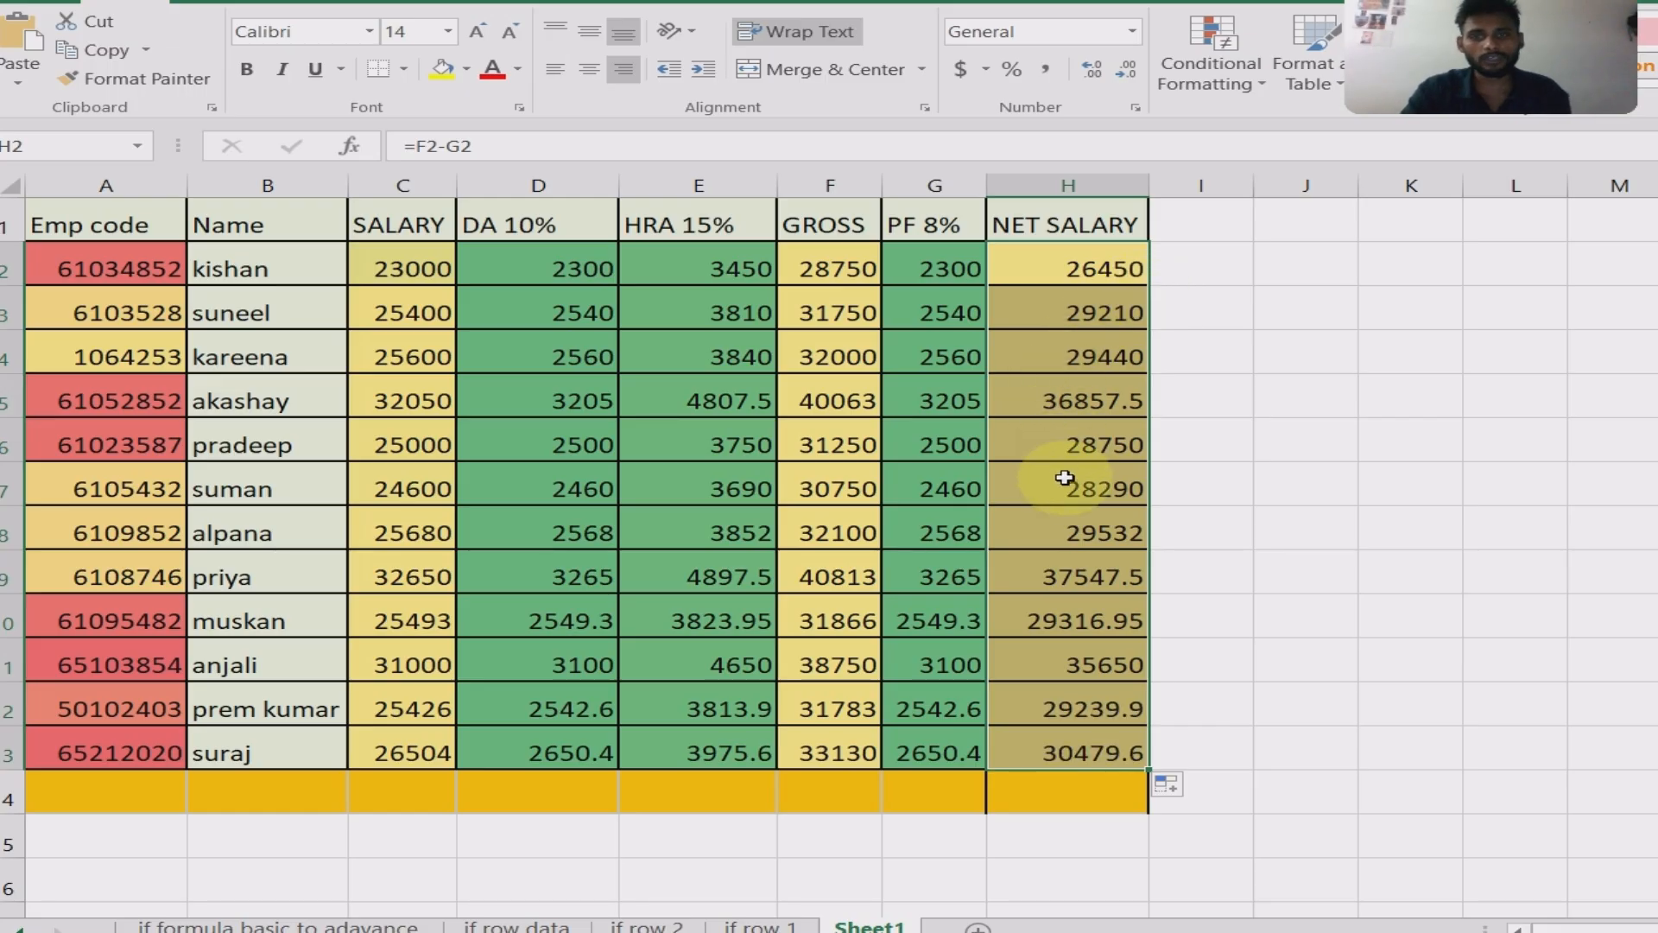
- Review the salary sheet's columns from employee code and name through salary, DA, HRA and gross
left_click(428, 270)
left_click(91, 249)
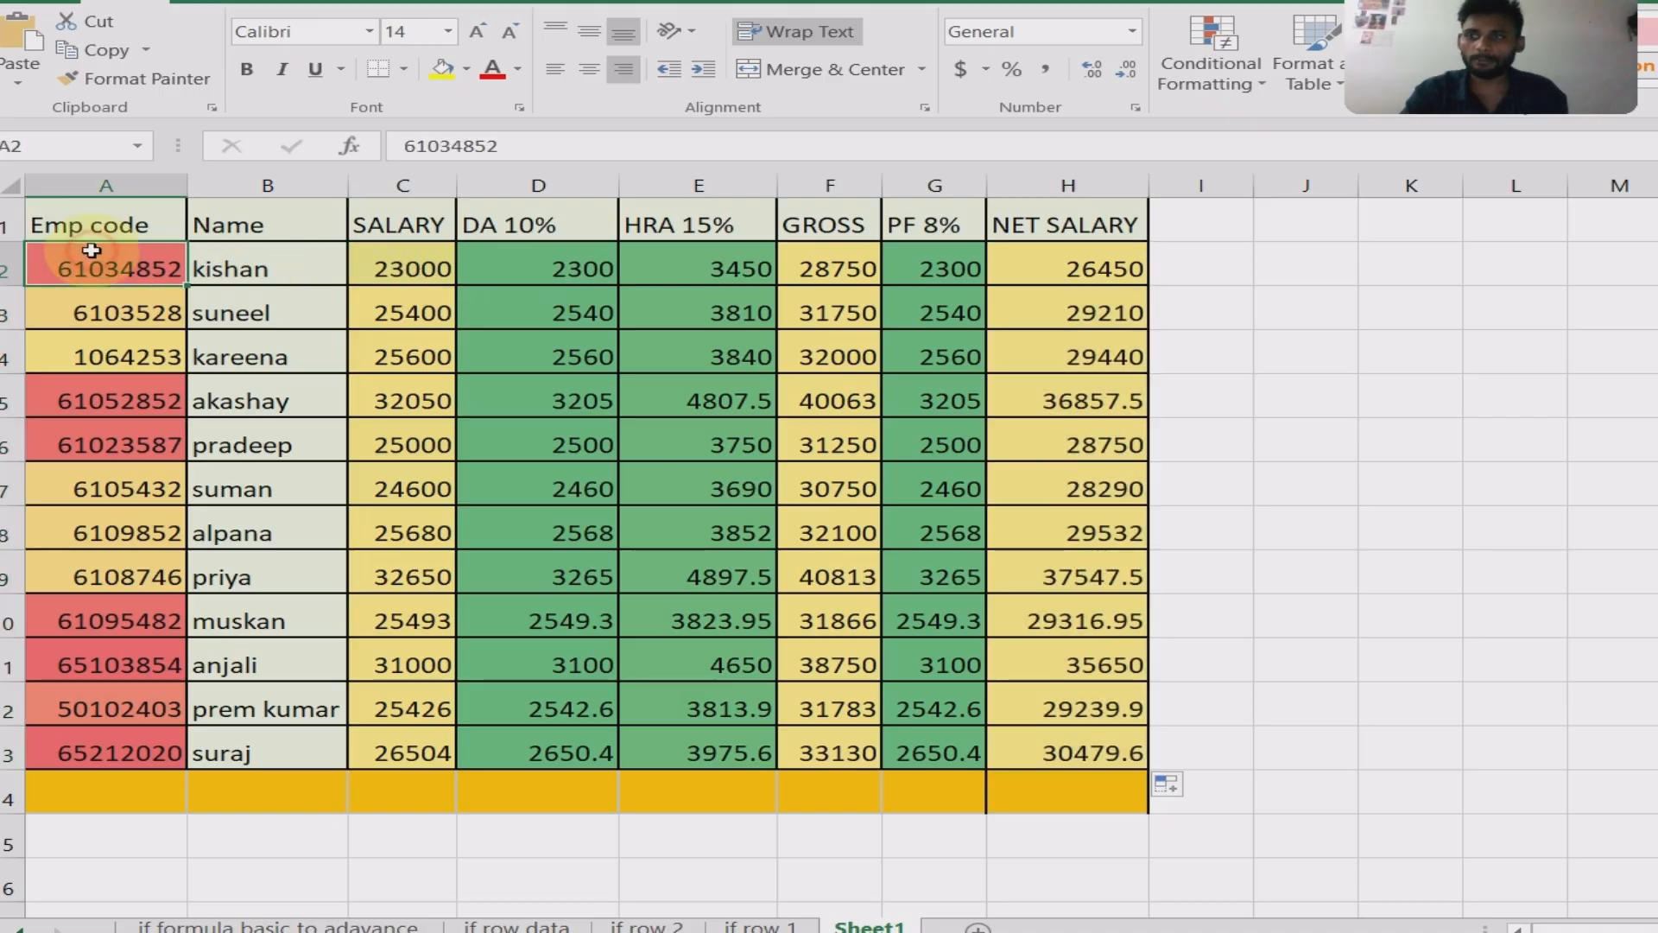
left_click(272, 226)
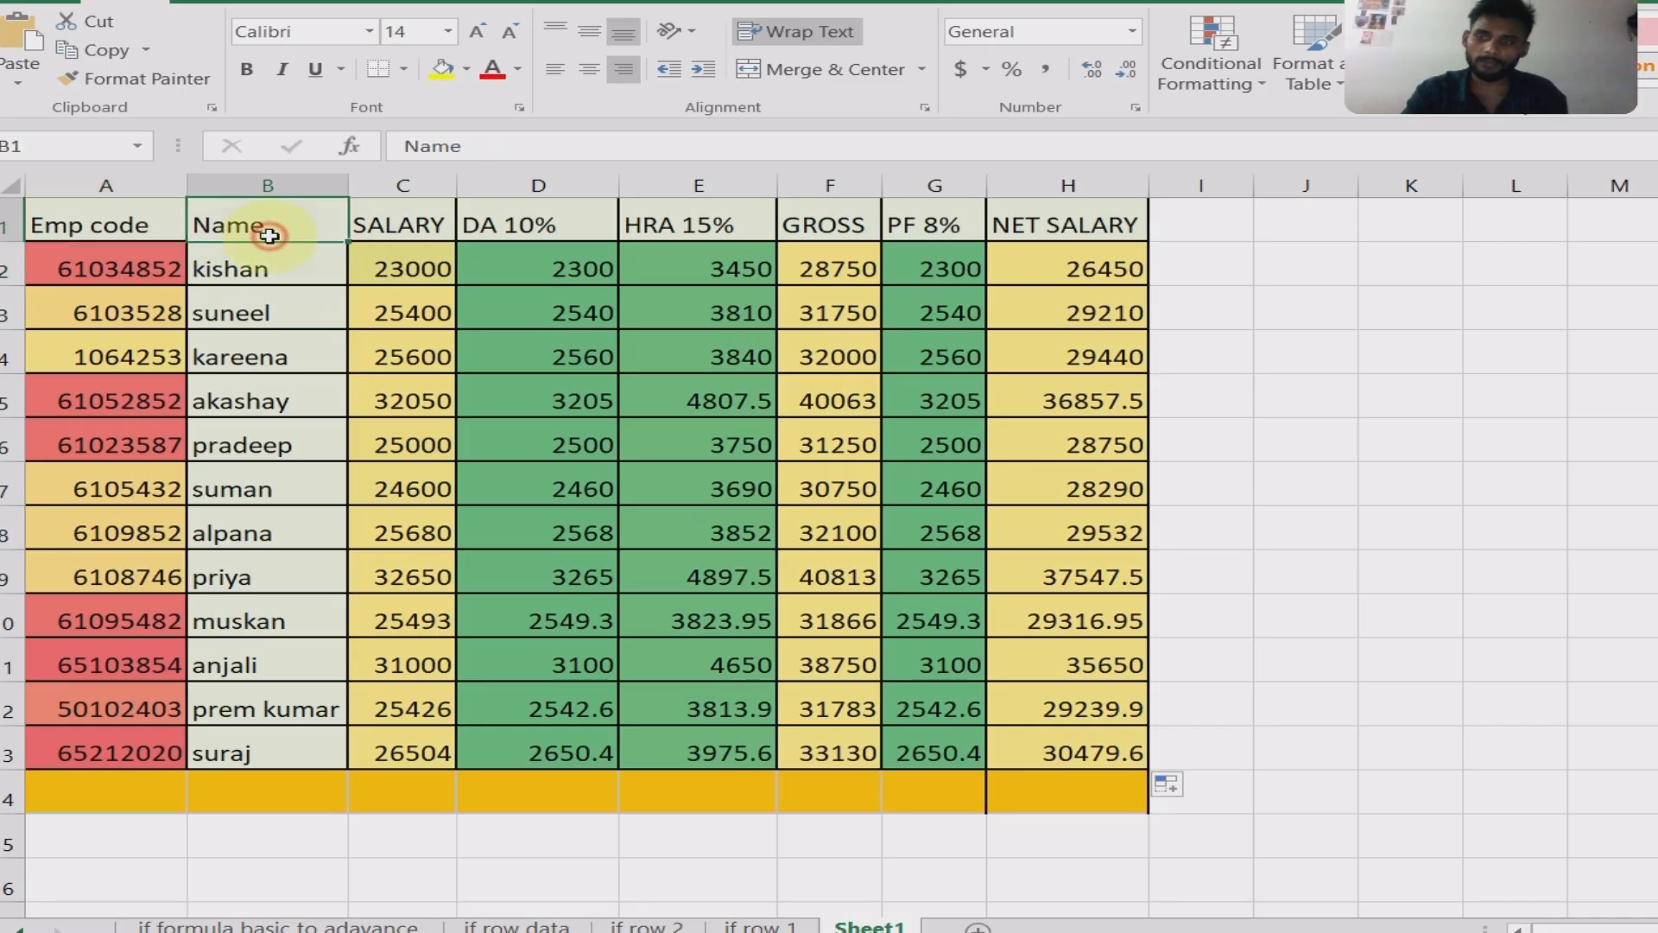
left_click(406, 245)
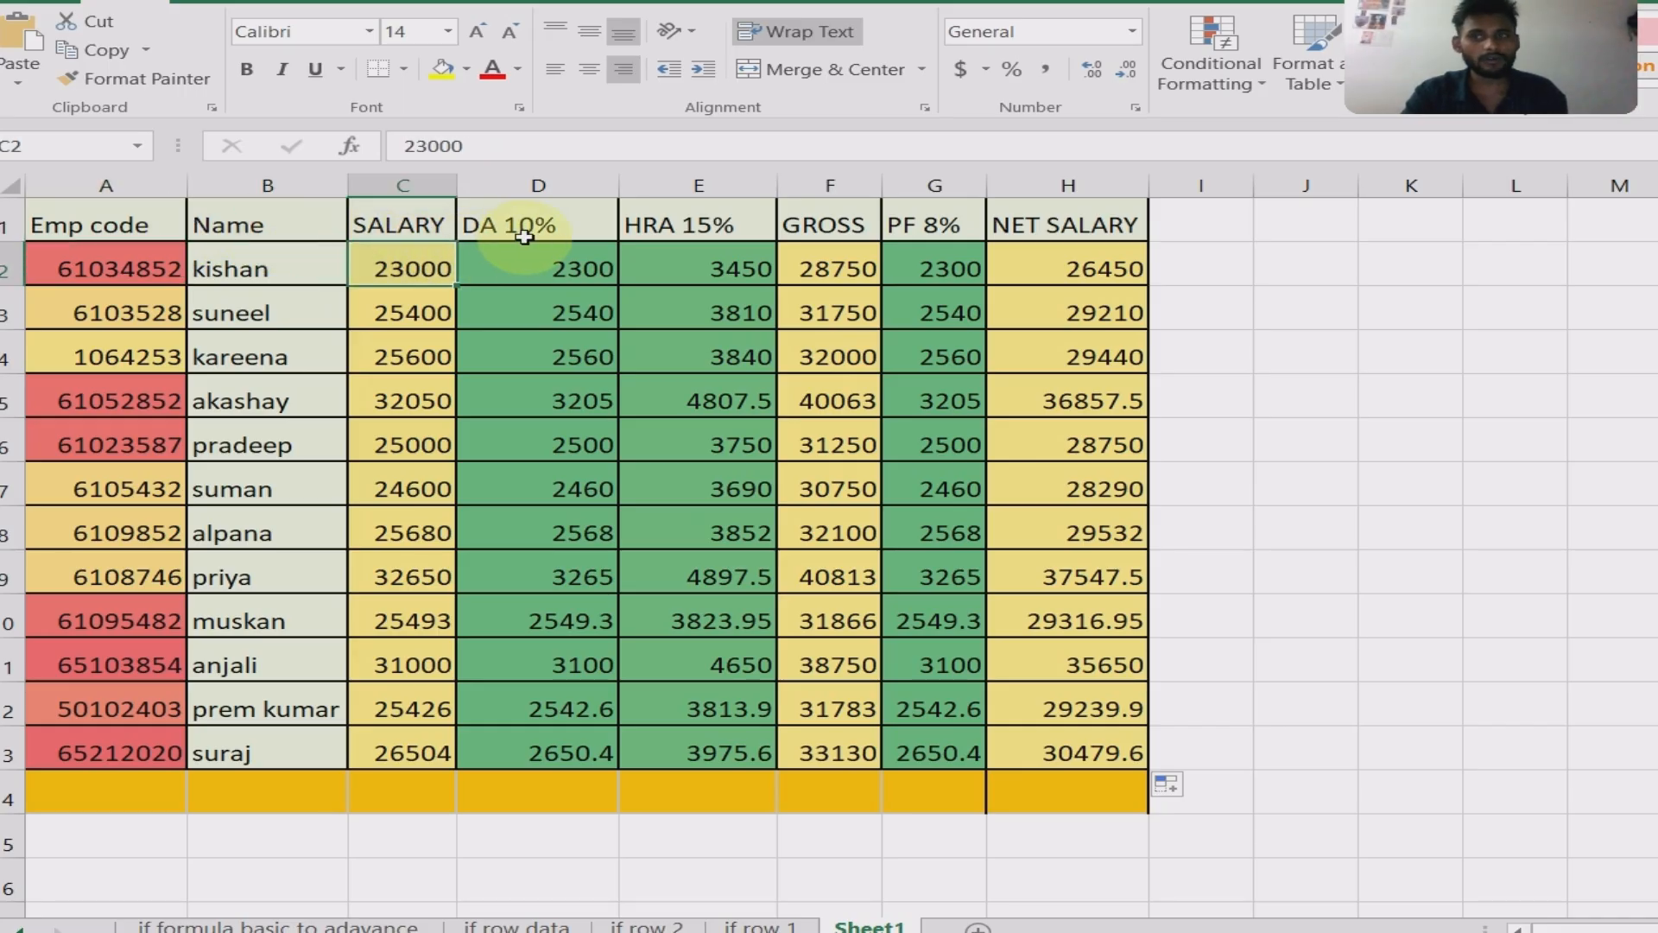
left_click(553, 227)
left_click(665, 226)
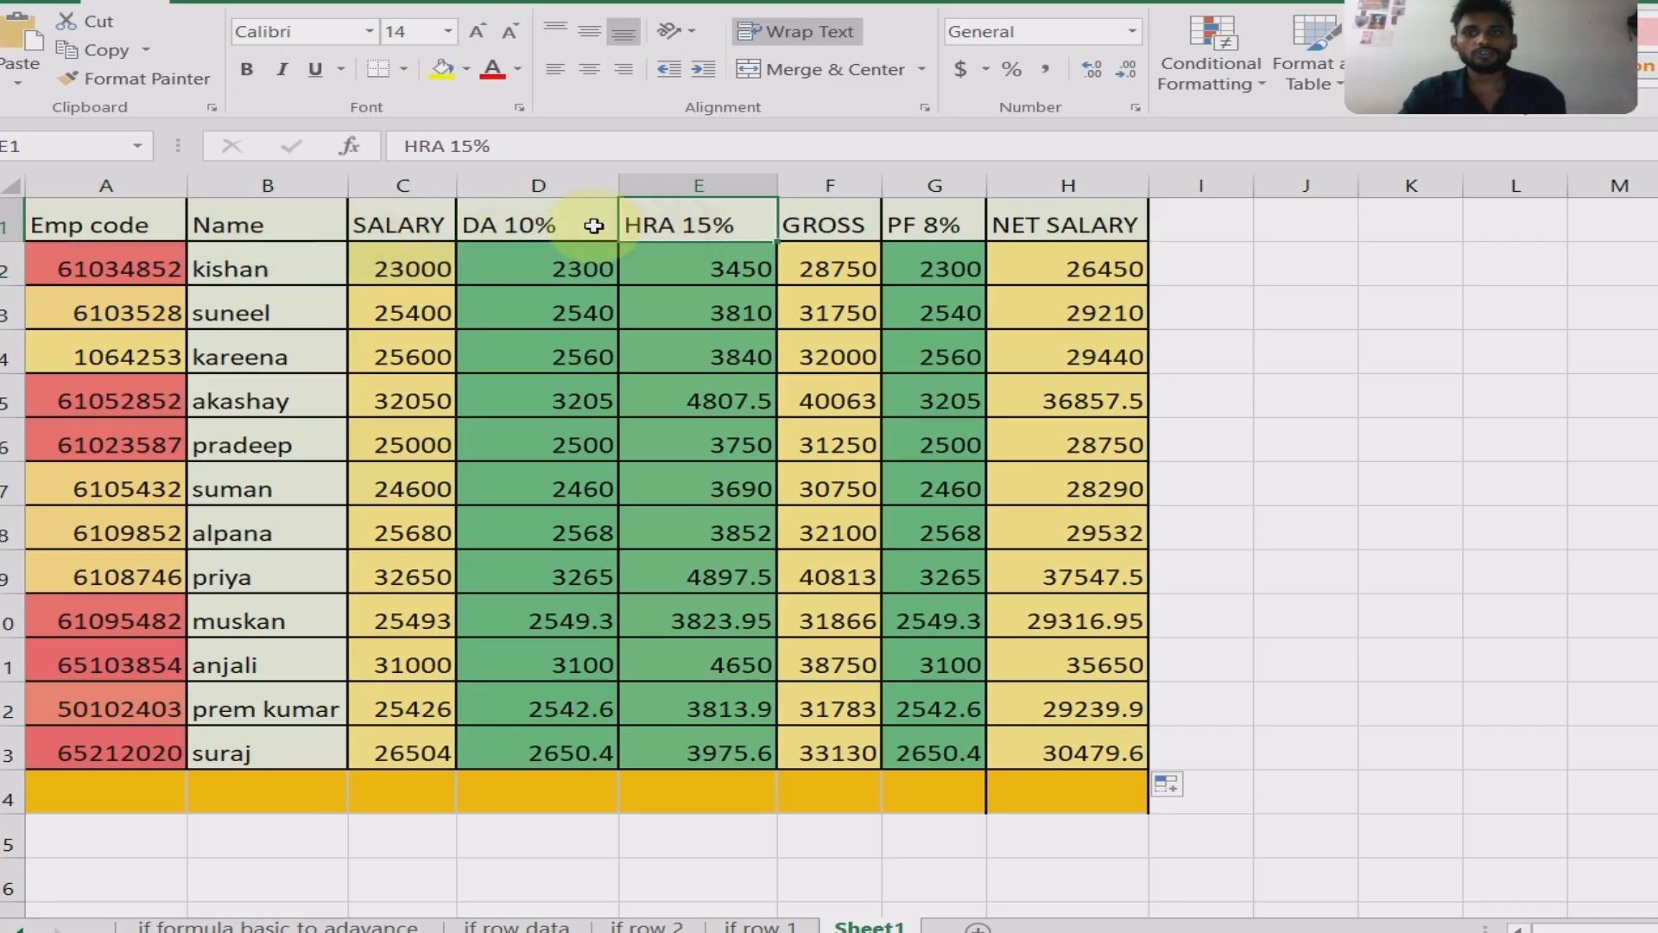
left_click(537, 227)
left_click(378, 226)
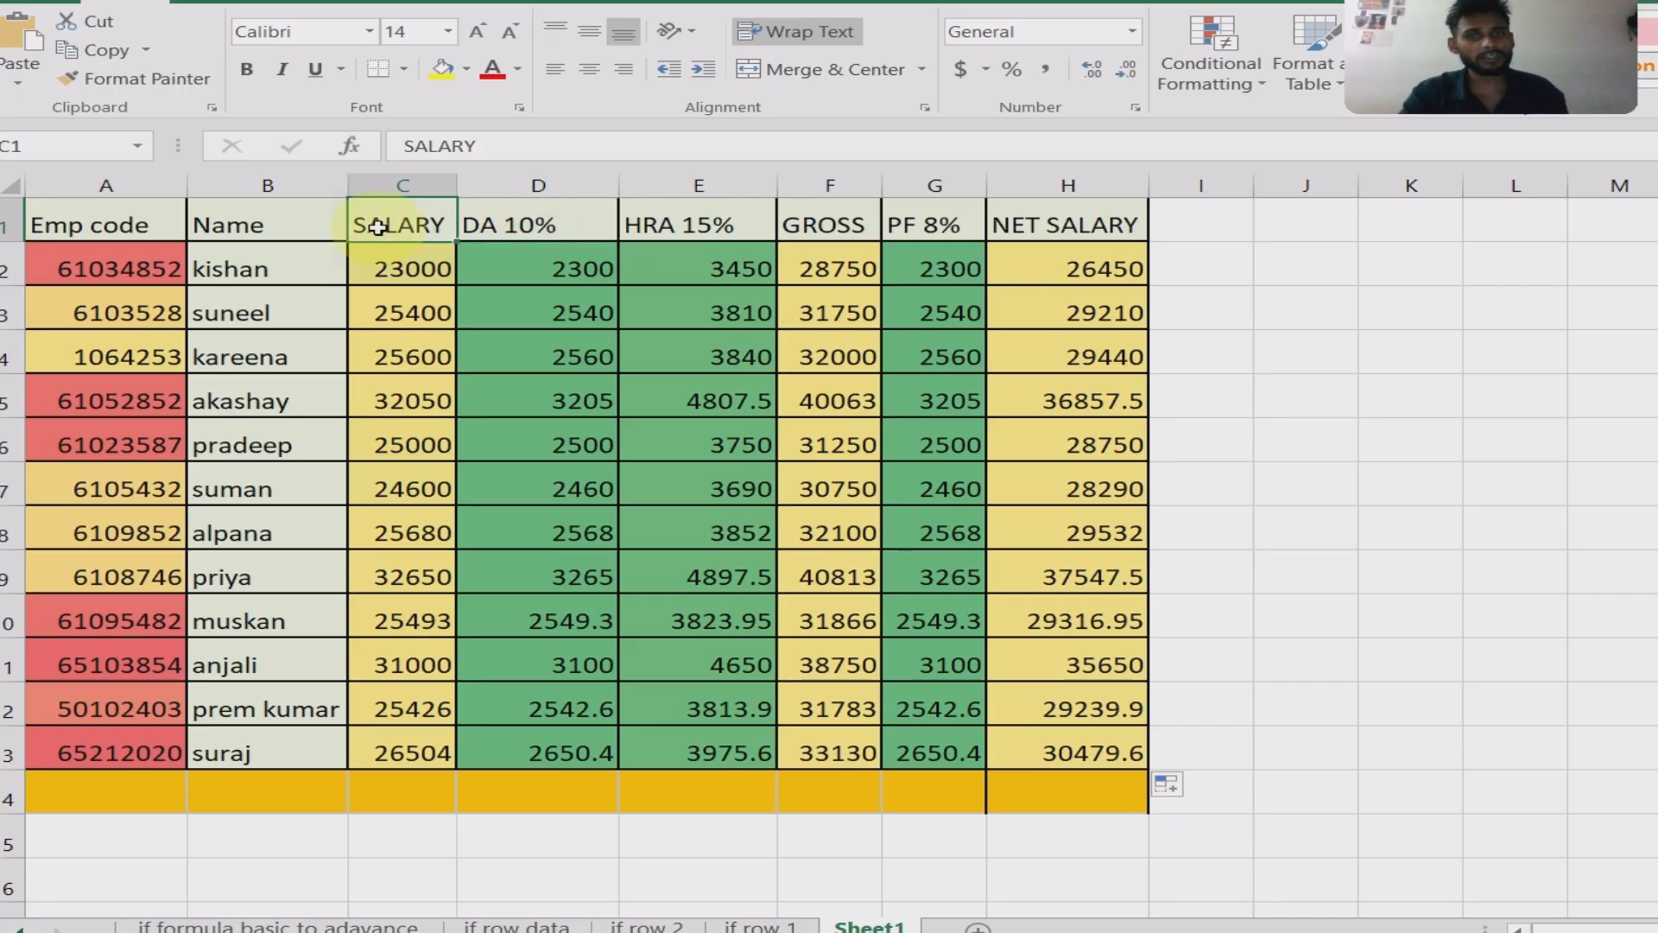
key("Right")
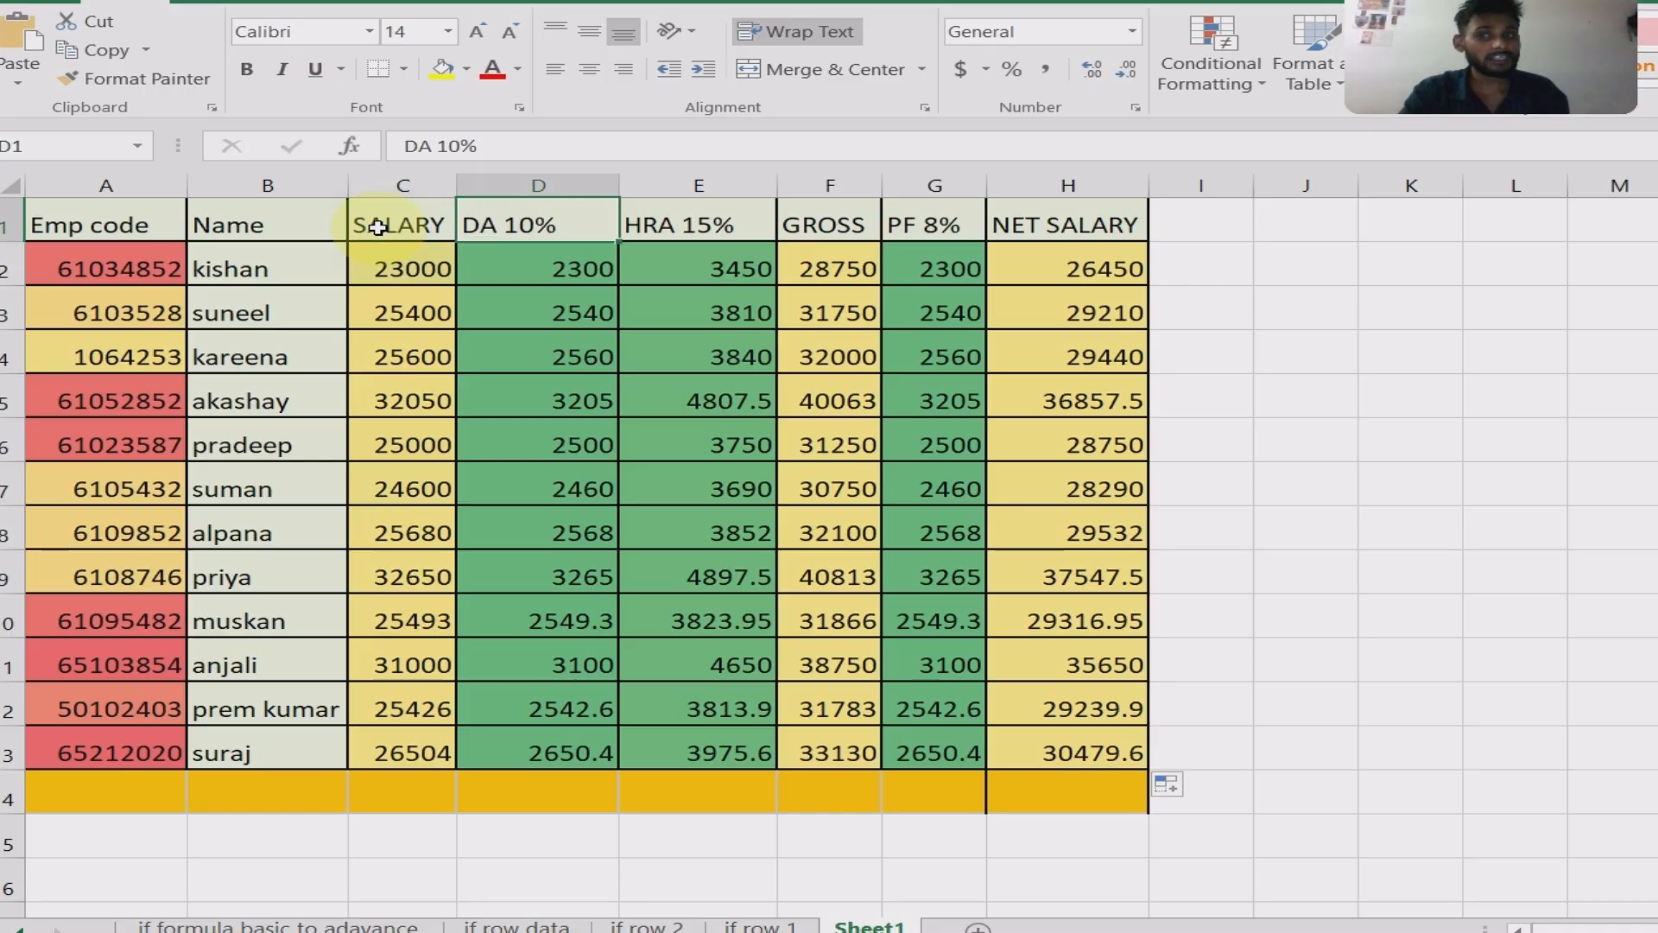
key("Right")
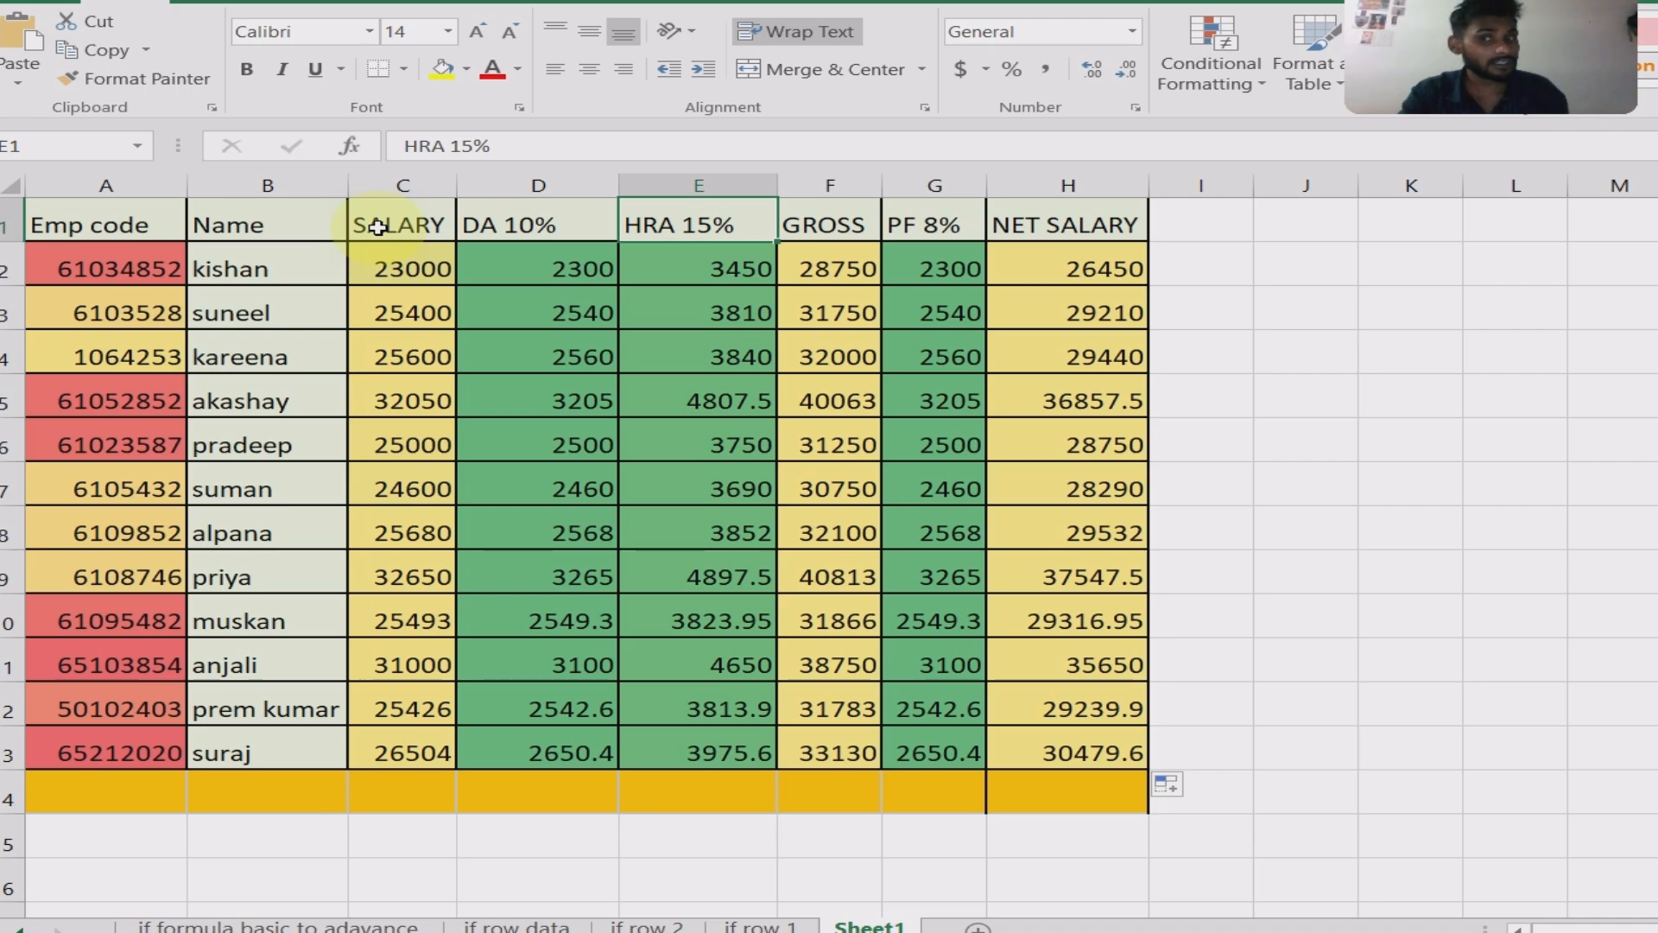
key("Right")
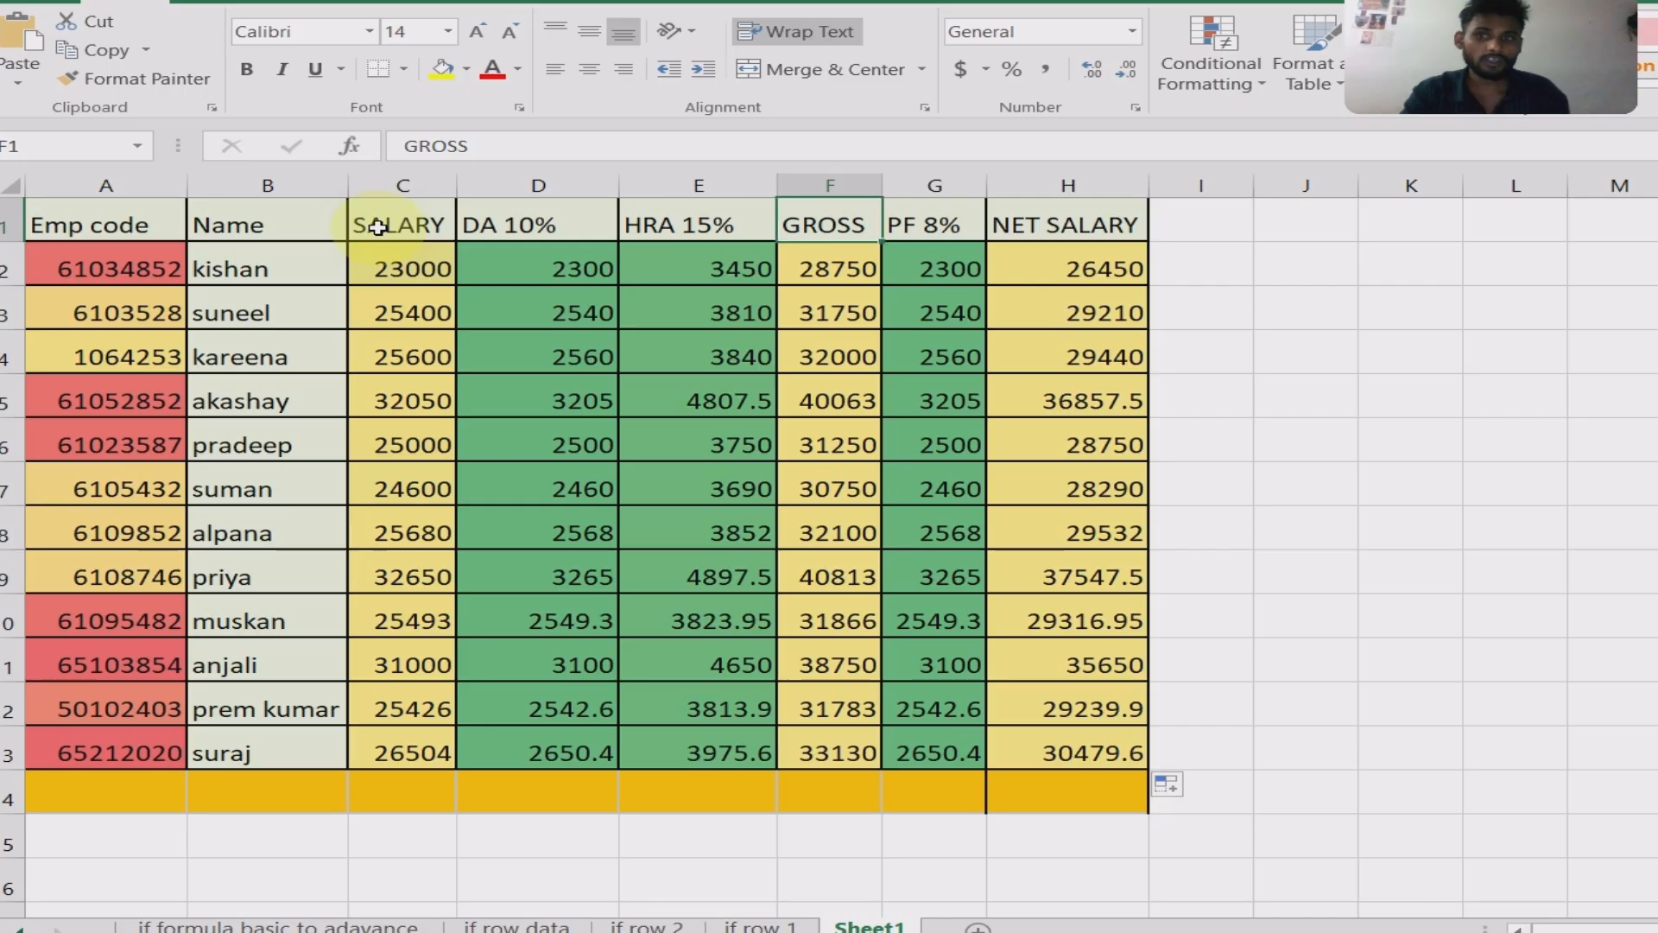
- Examine the formulas behind DA, HRA, gross and PF in row 2 and the basic salary they build on
key("Down")
key("Left")
key("Left")
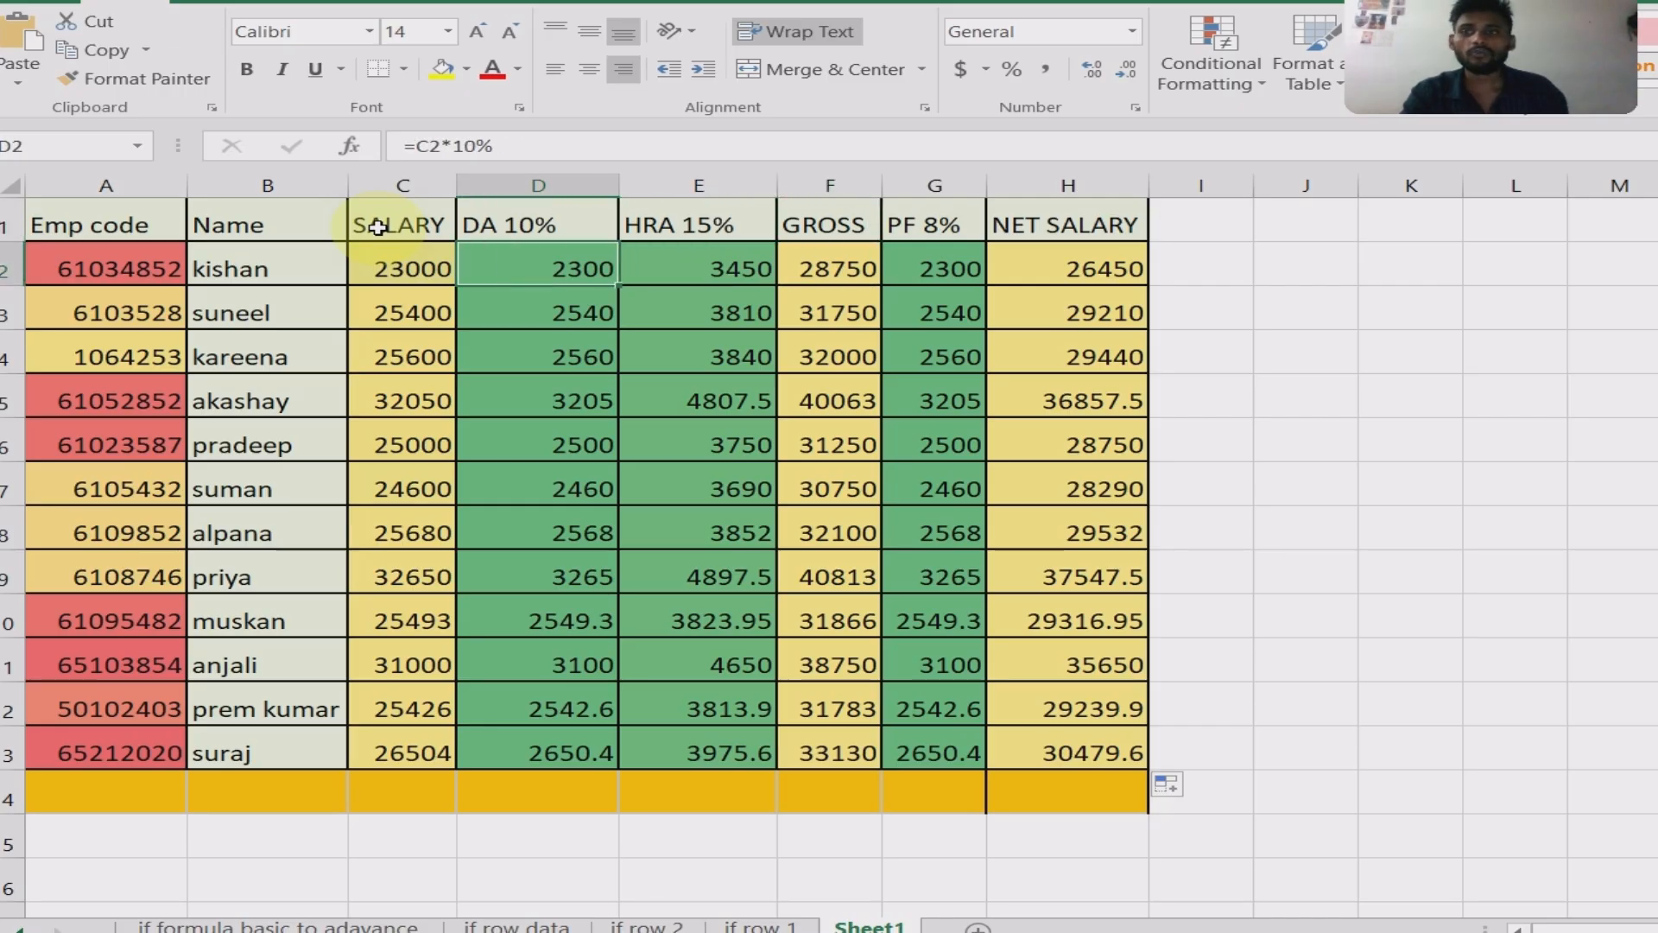
key("Left")
key("Right")
key("Right")
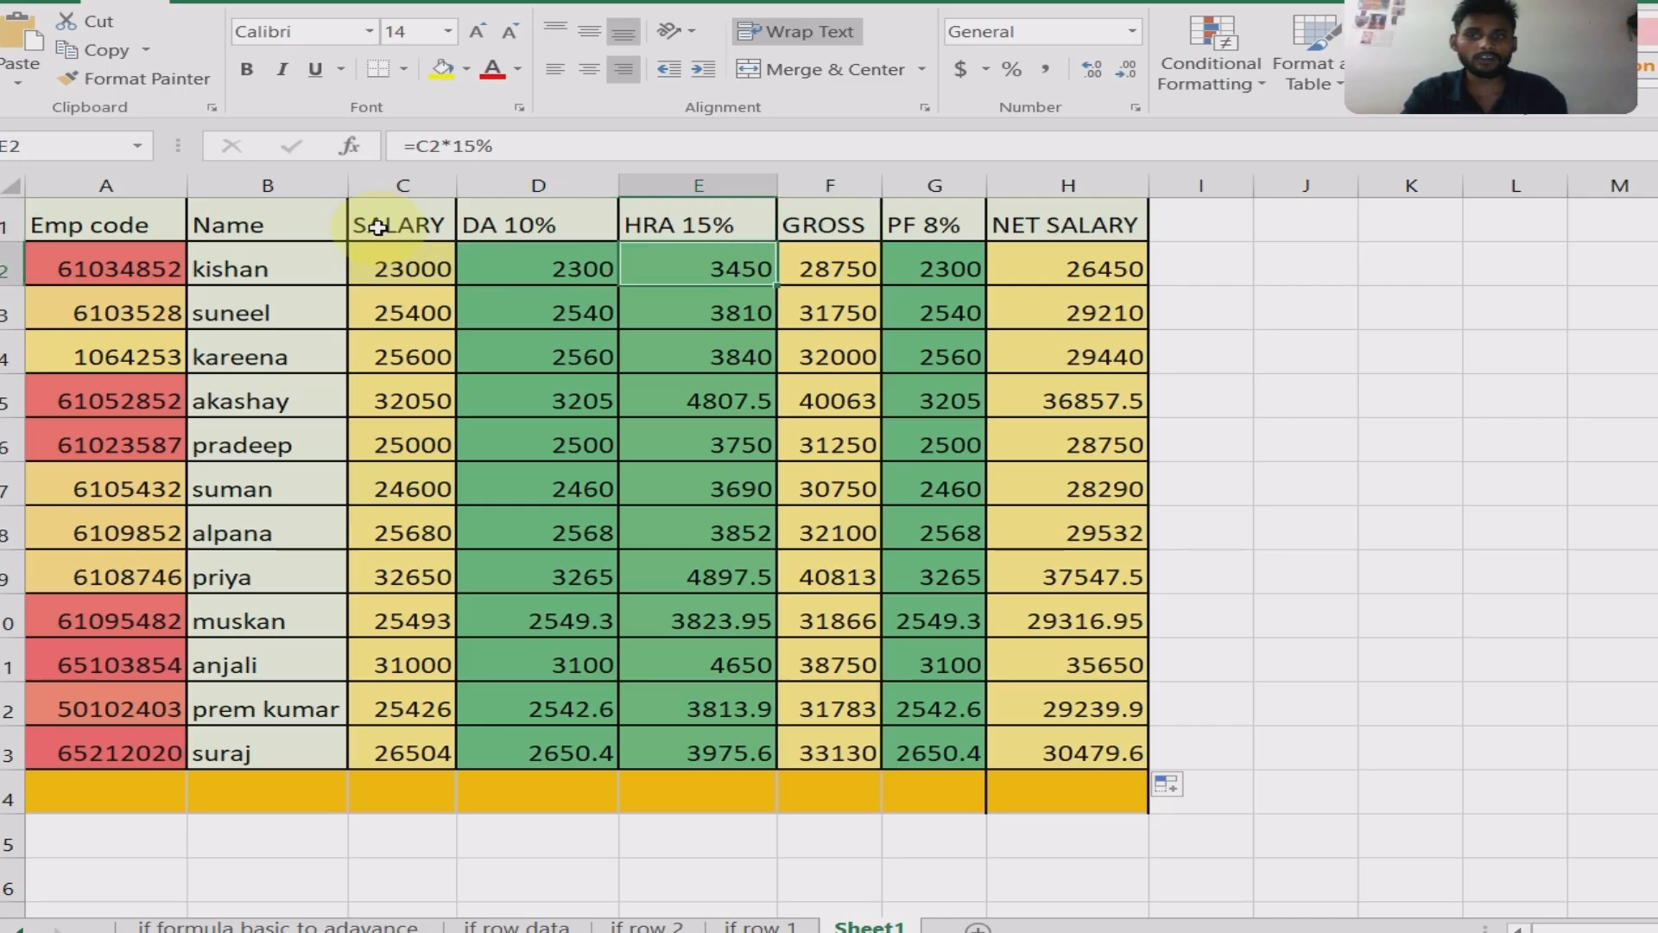
key("Right")
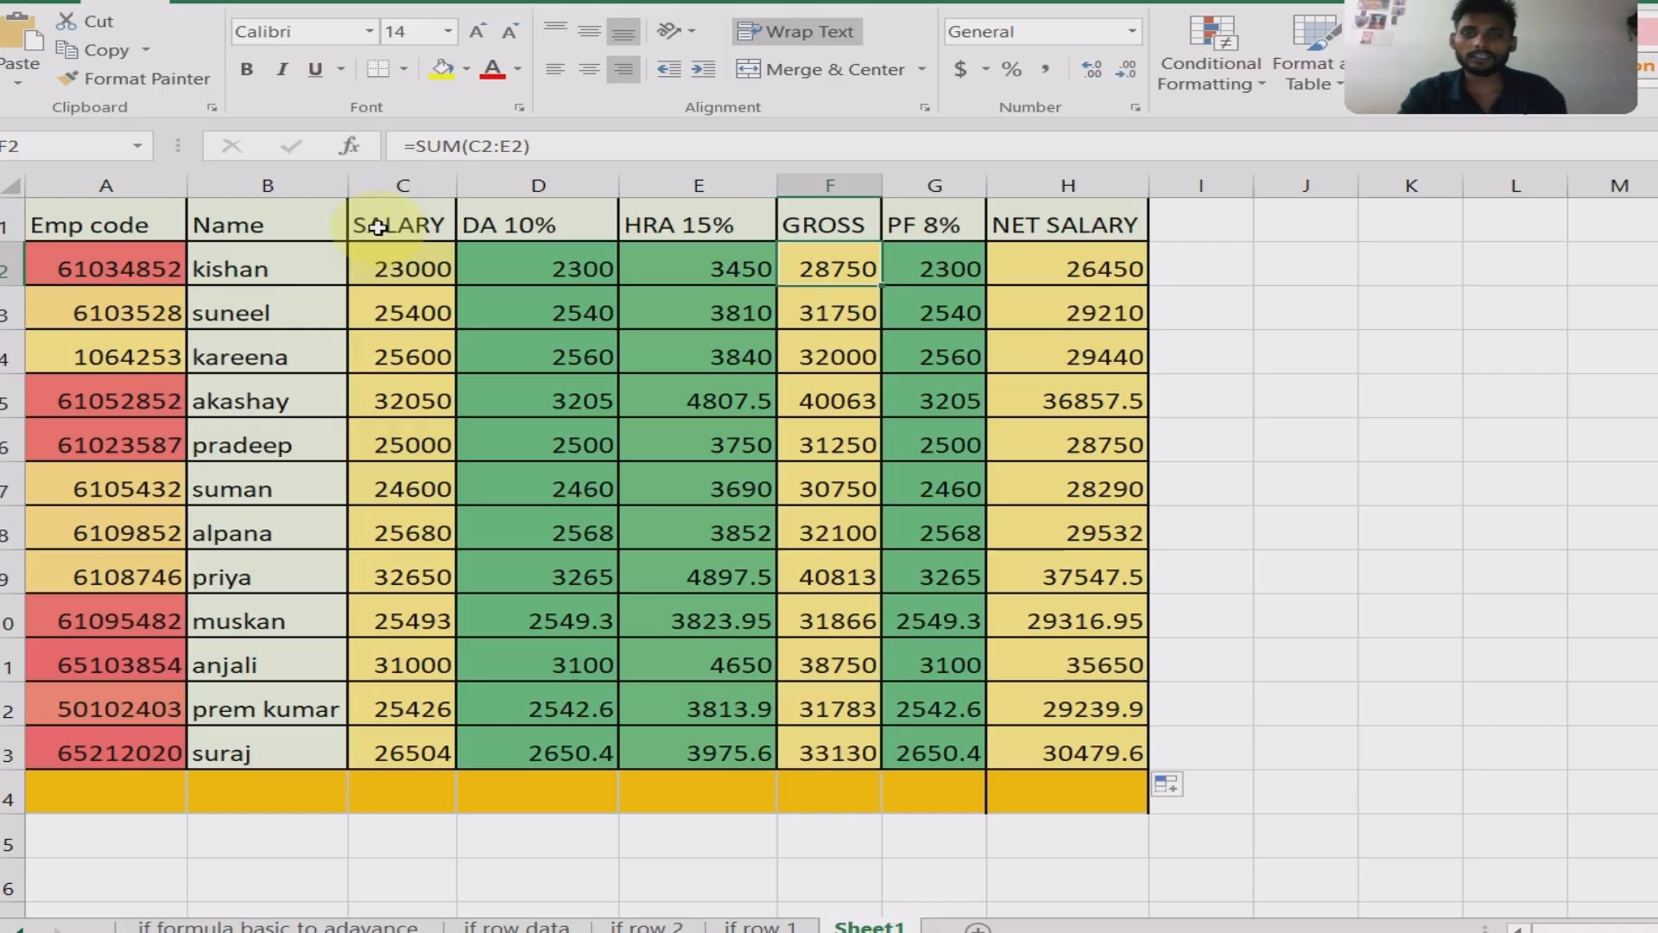
key("Right")
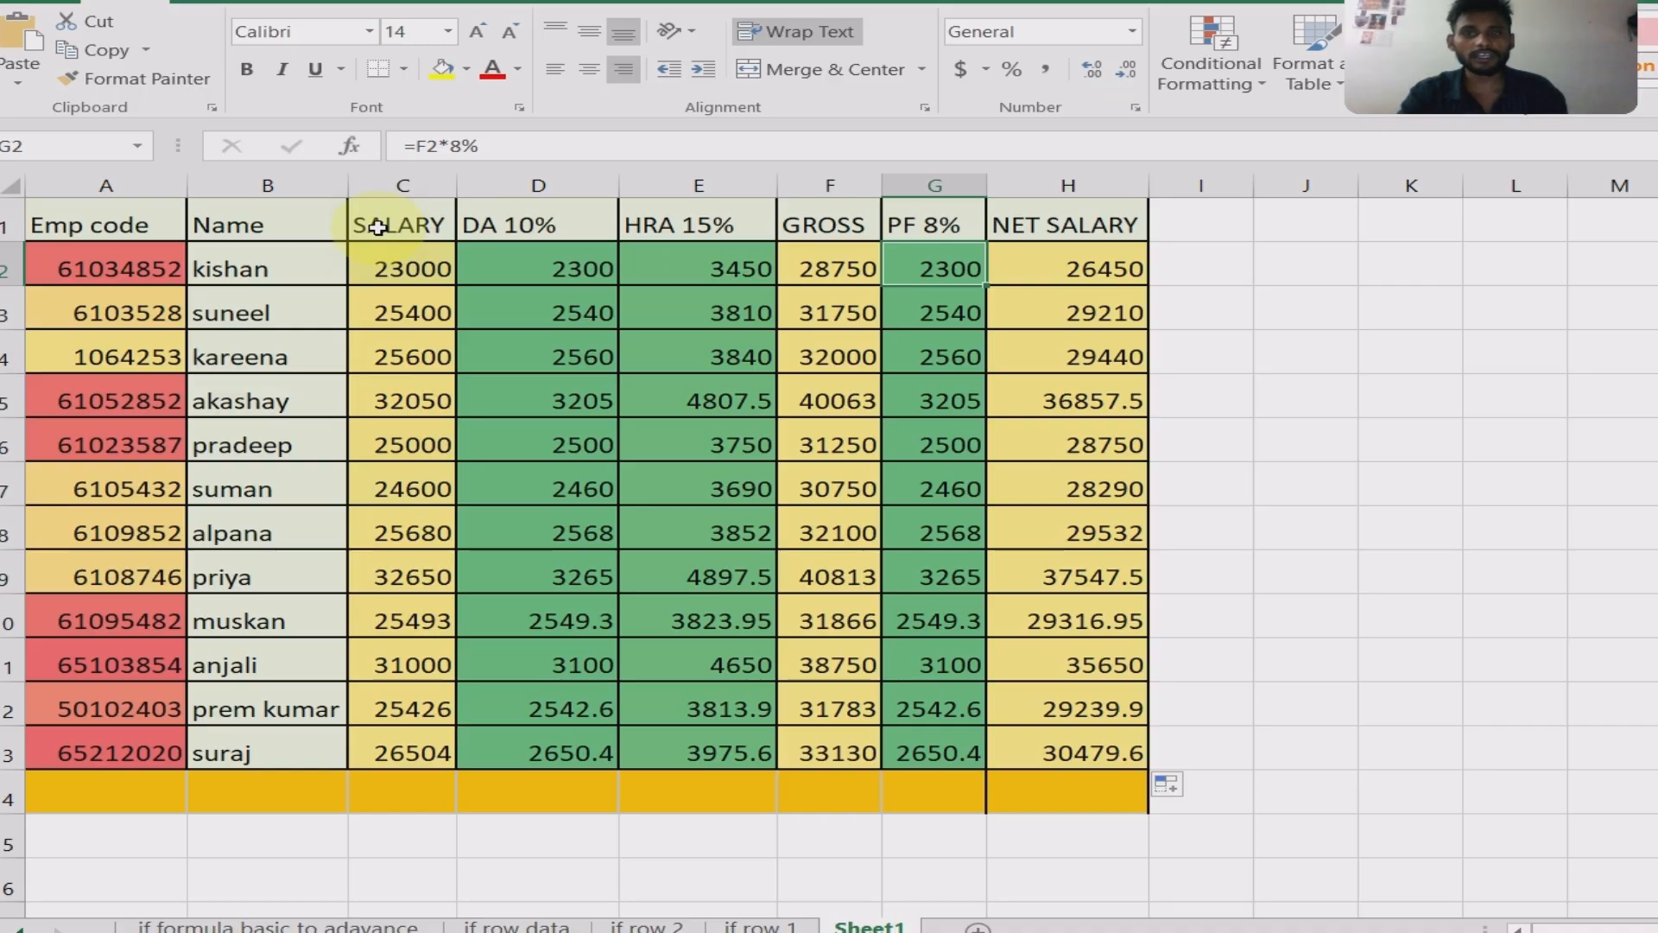
key("Left")
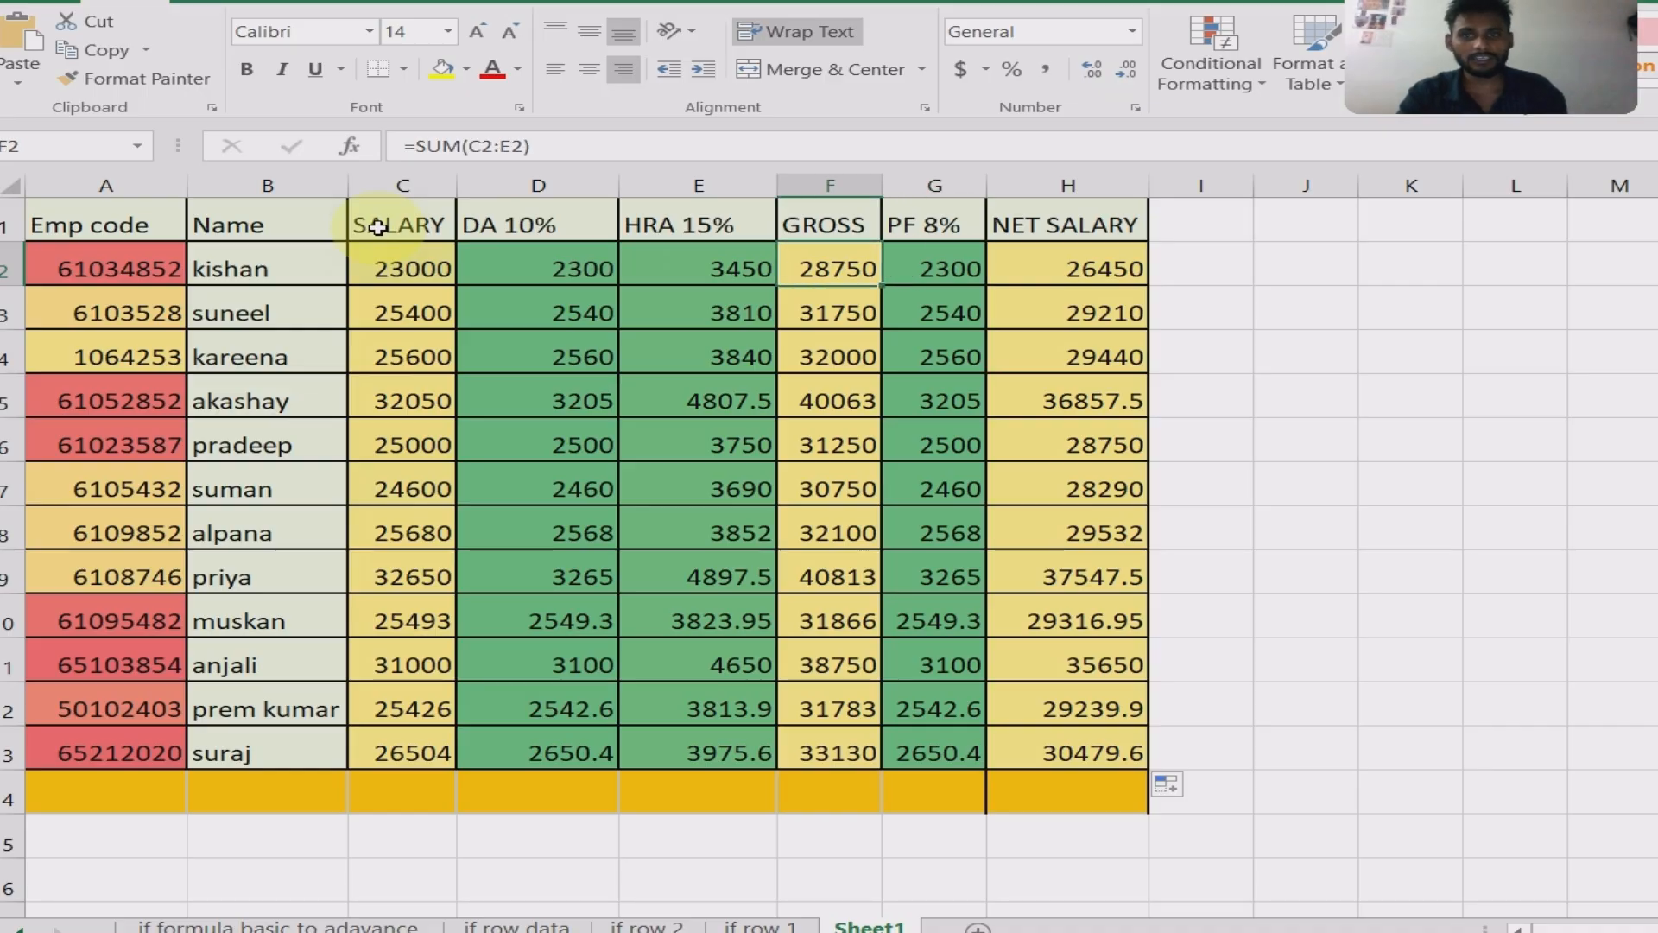
key("Left")
key("Left")
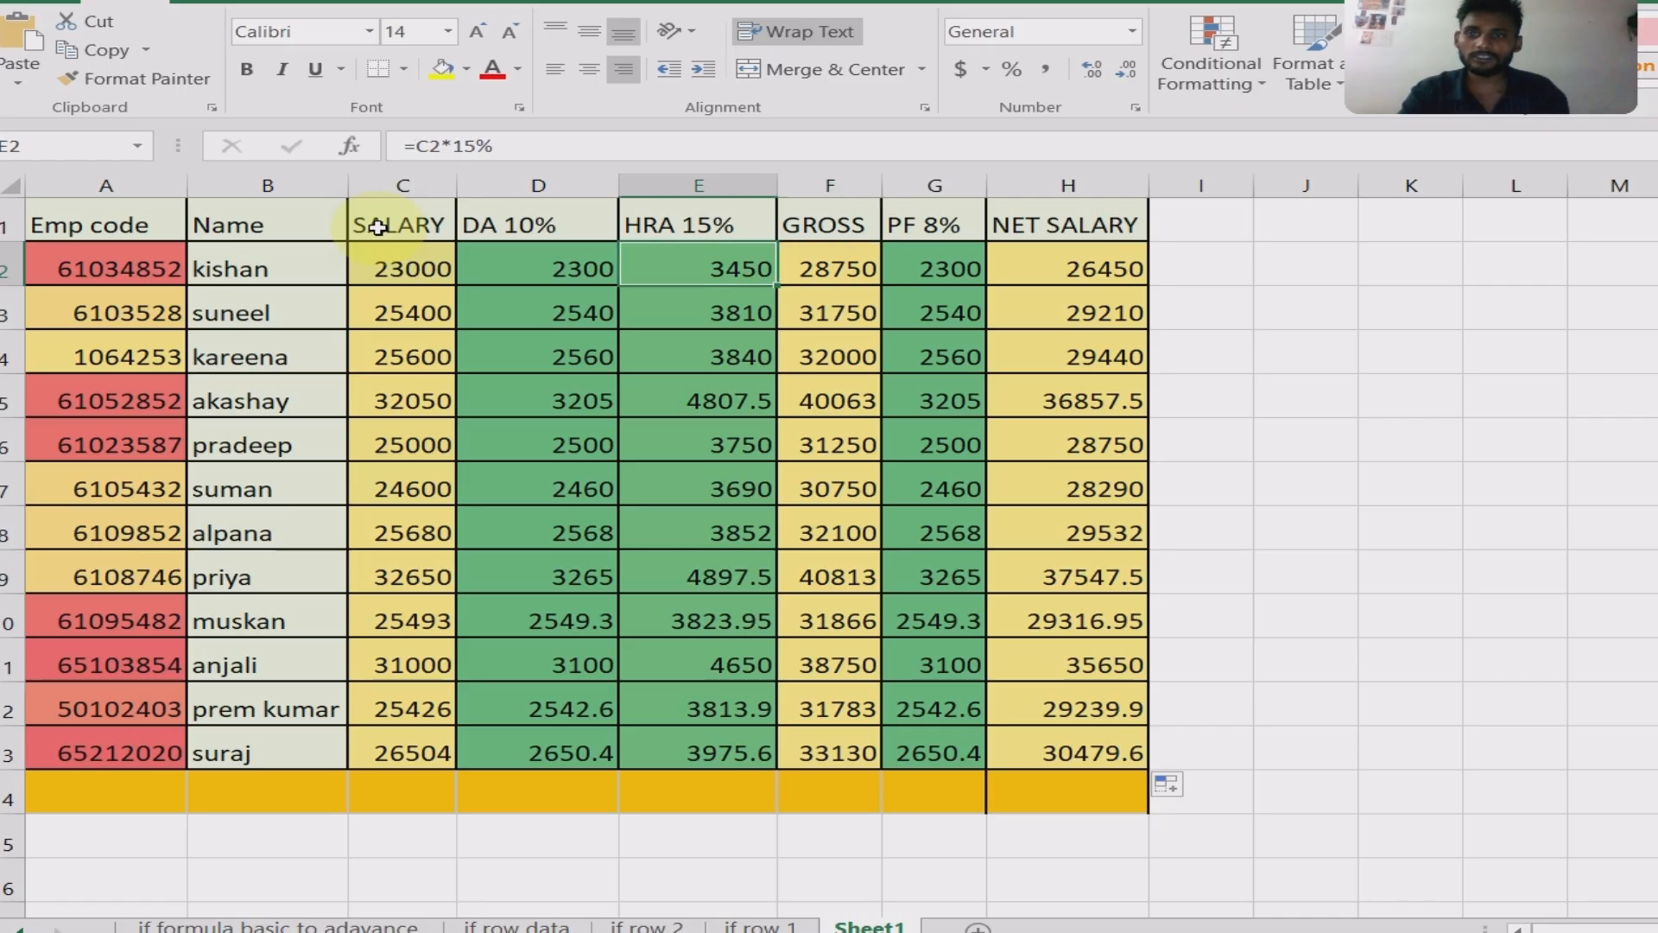
key("Left")
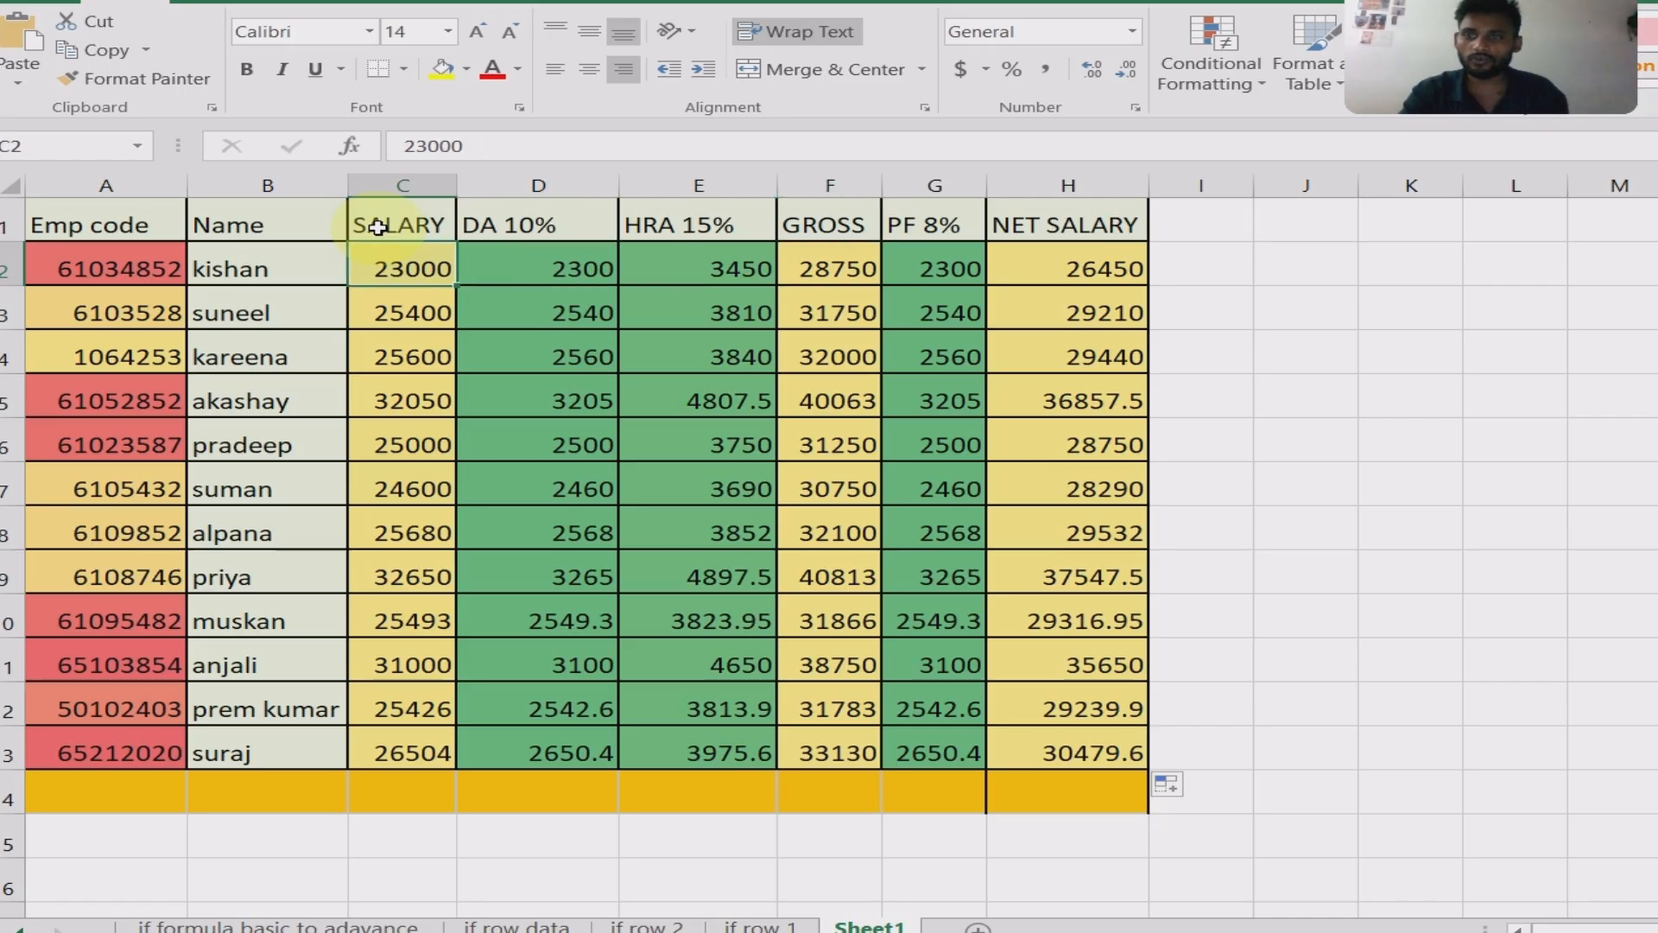
- Check the gross, PF and net salary formulas in row 2 against the basic salary
key("Right")
key("Right")
key("Right")
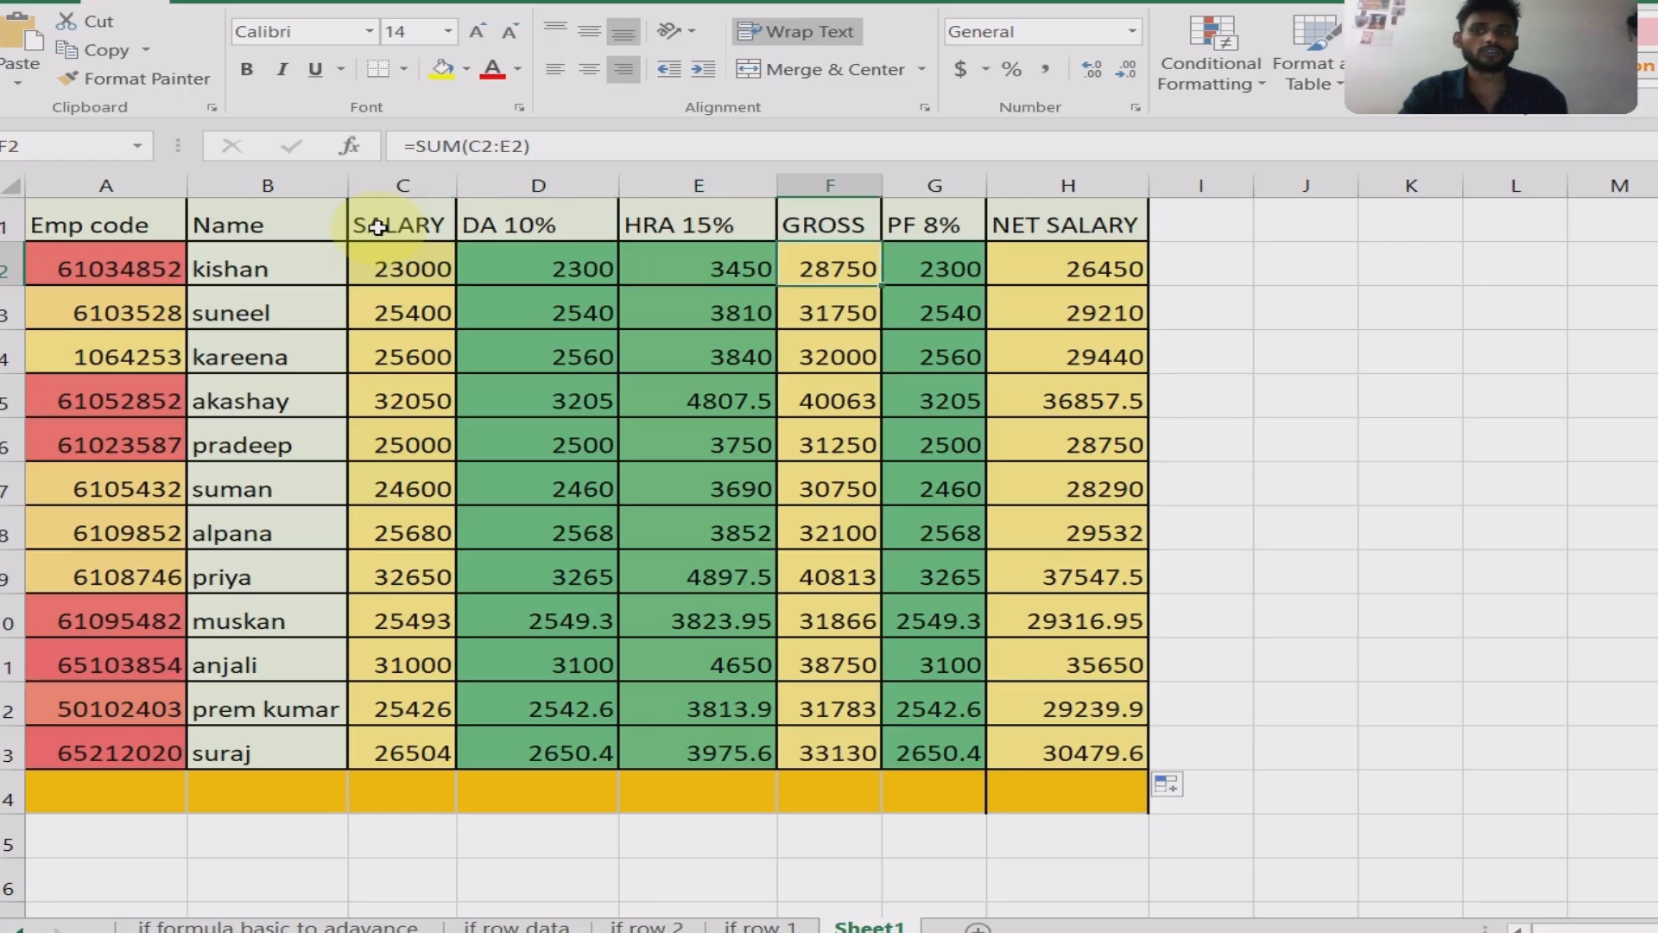
key("Right")
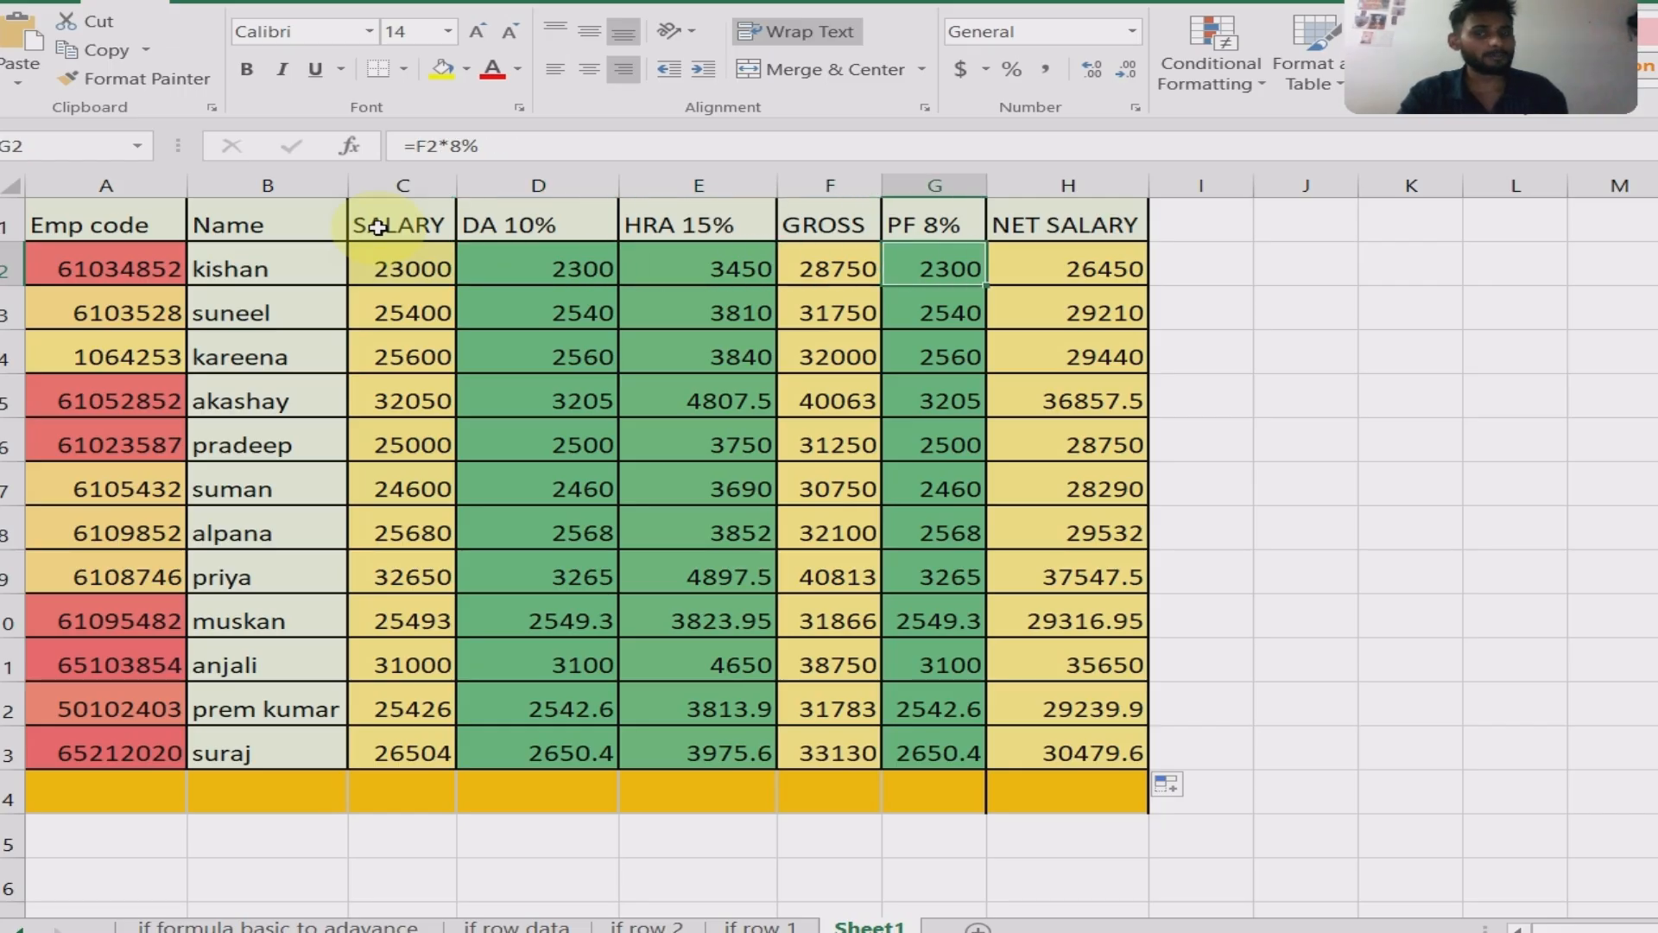
key("Right")
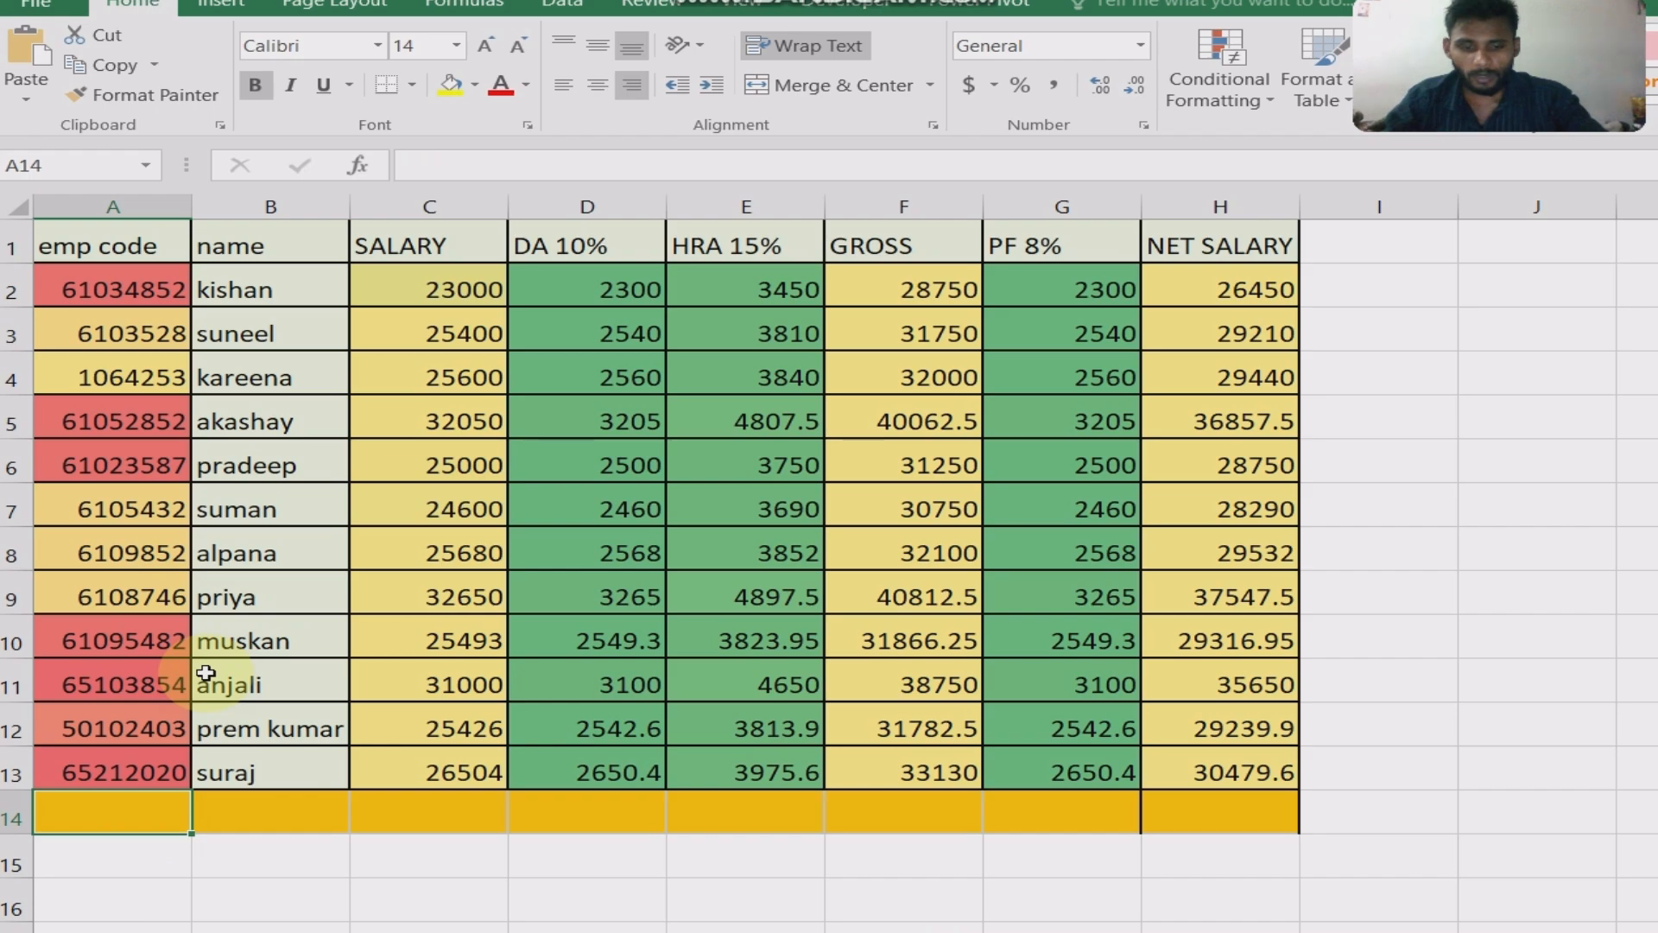
- Count the employee codes in A14 with the formula =COUNTA(A2:A13)
type("=coun")
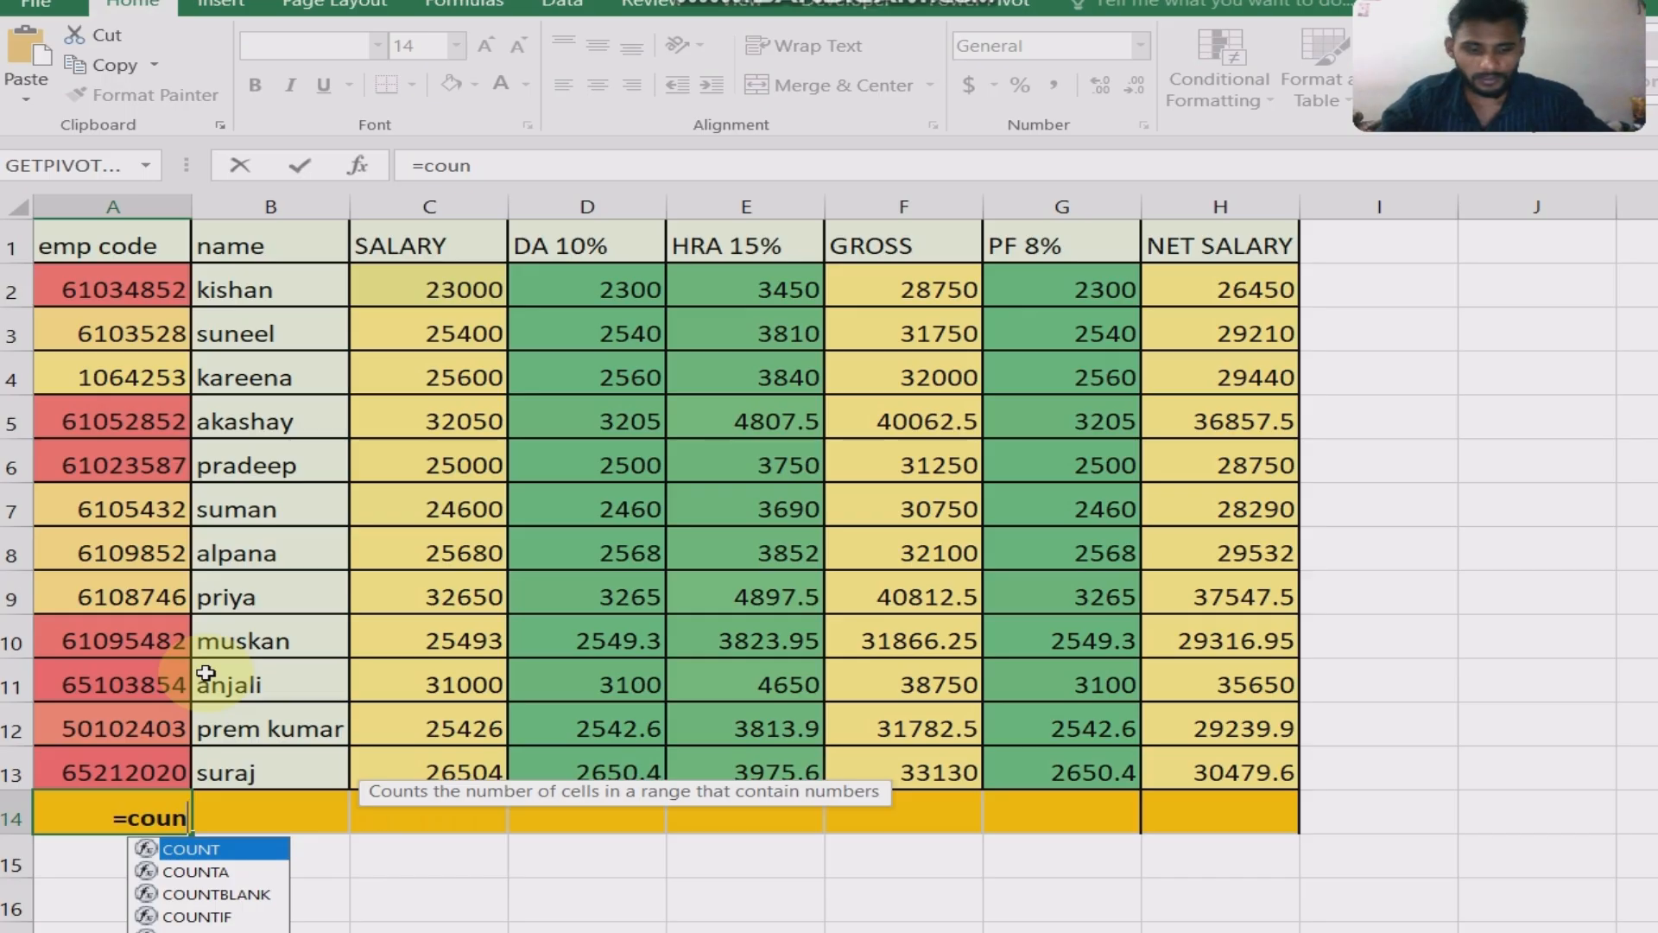
key("Down")
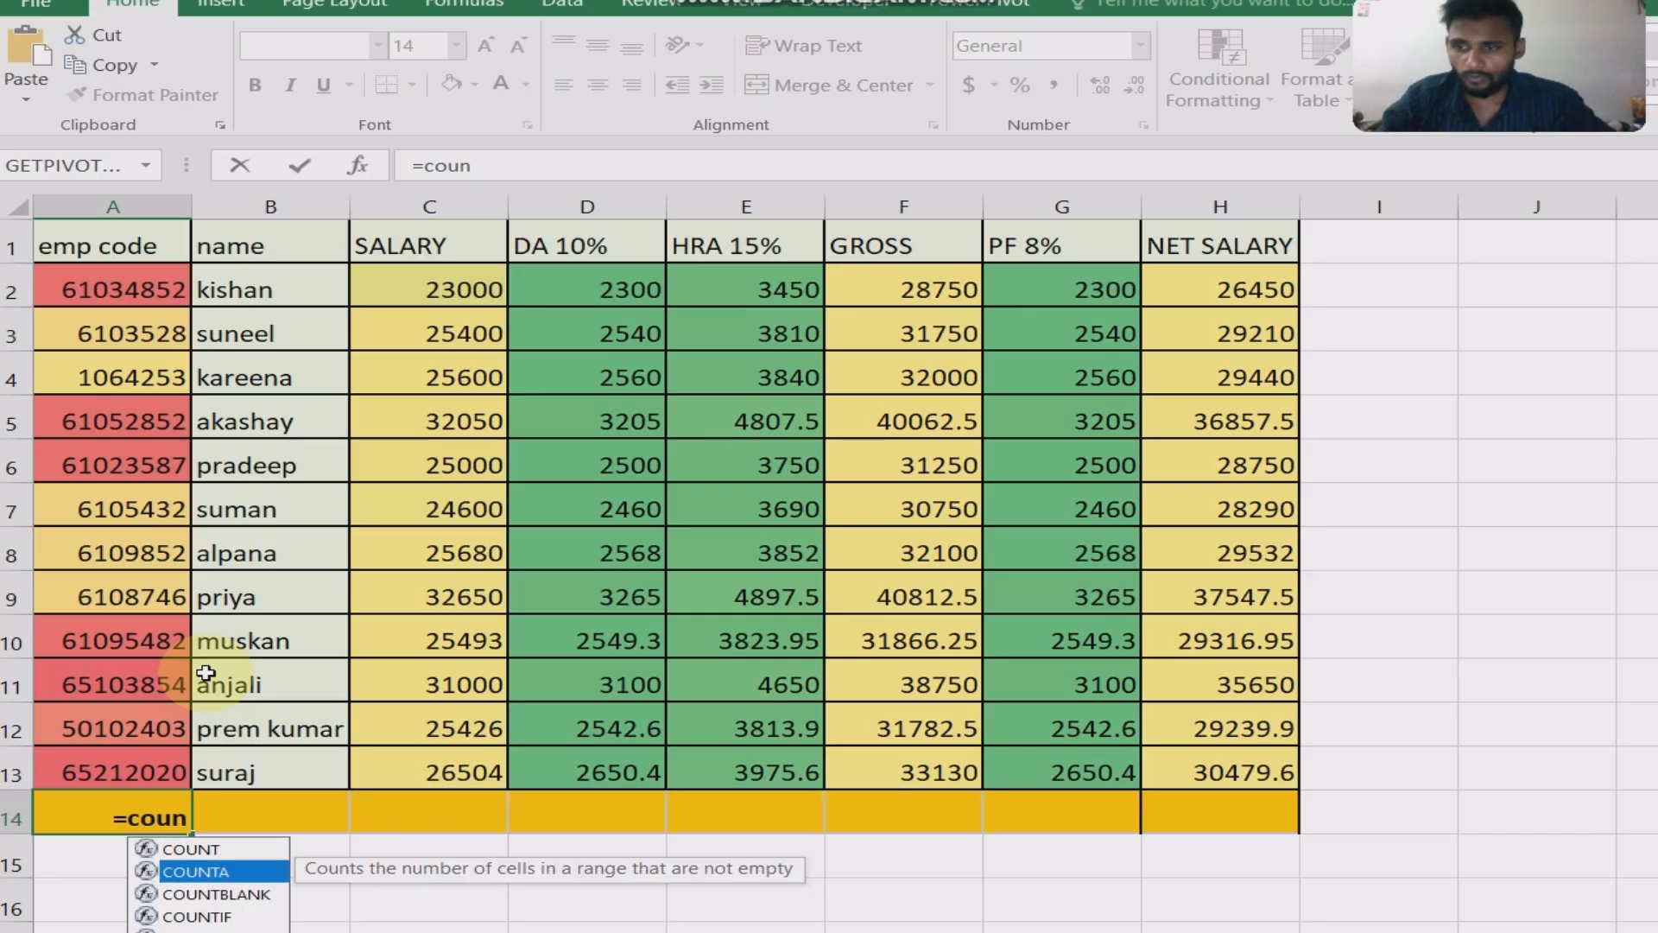
key("Tab")
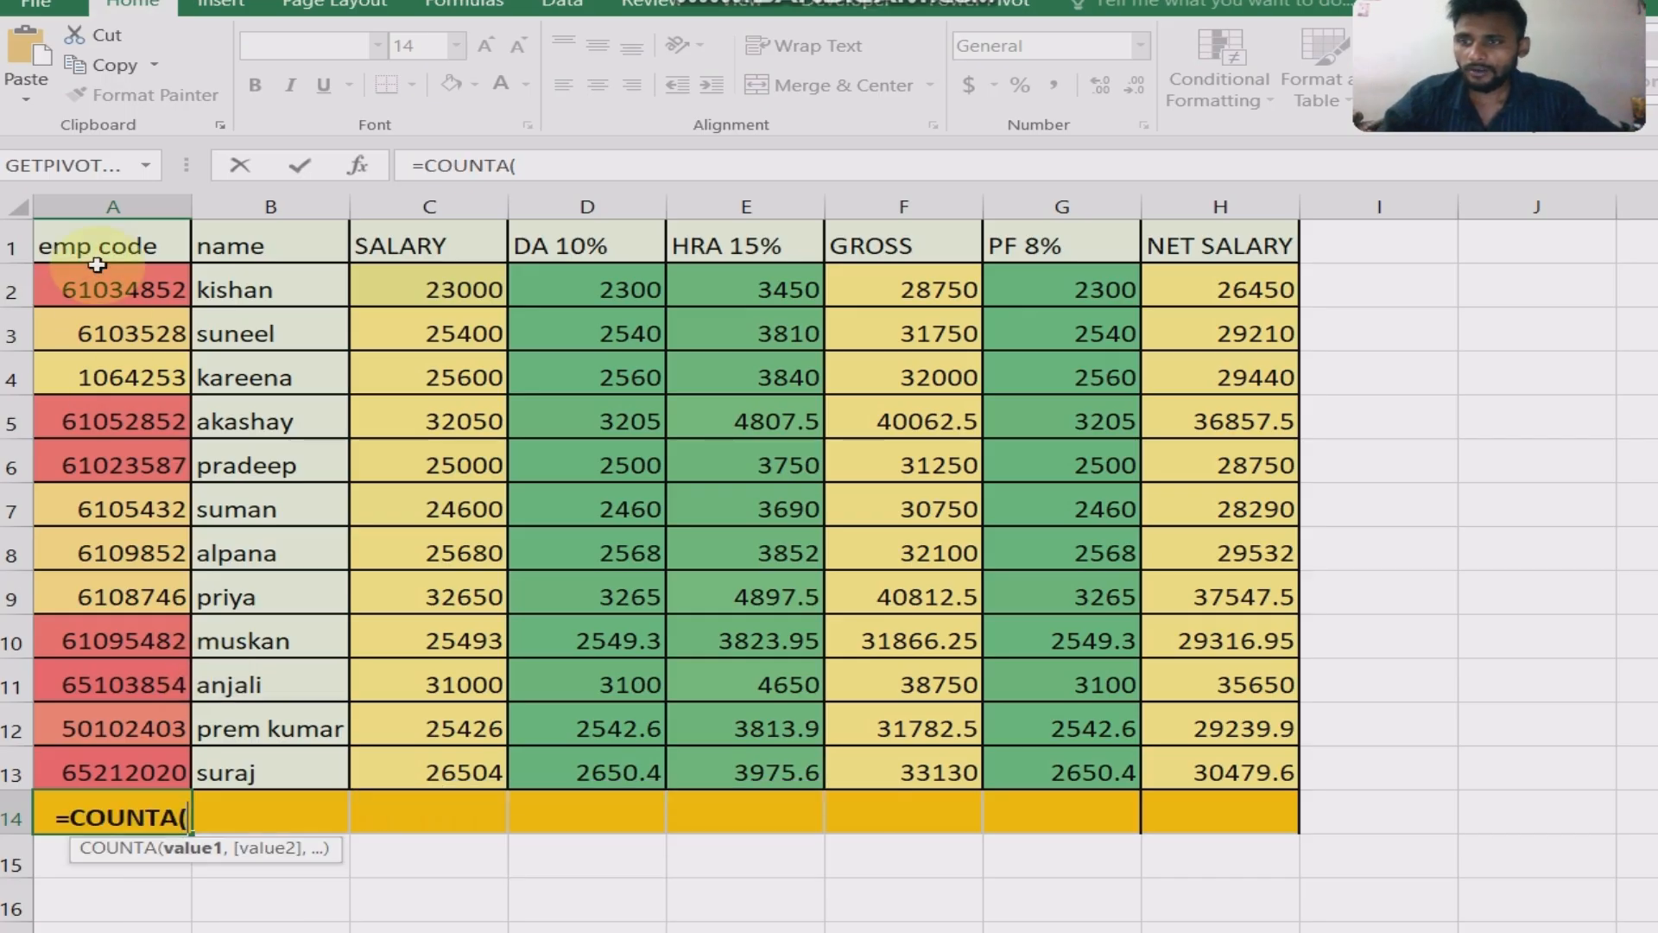
left_click_drag(96, 264, 138, 763)
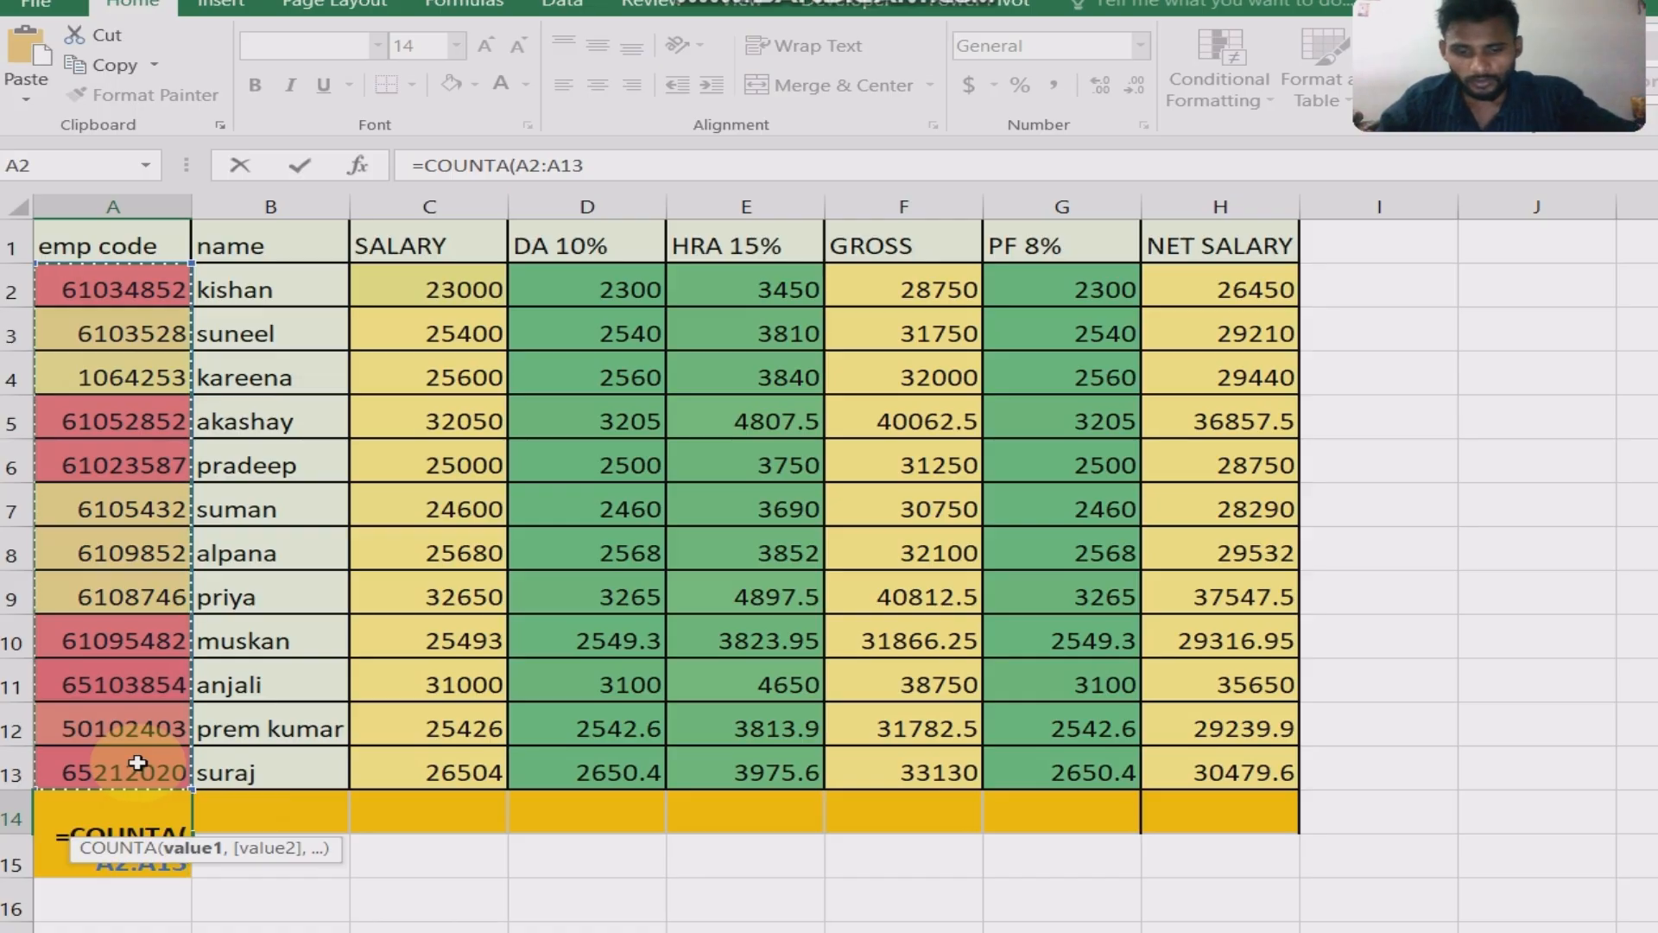
type(")")
key("Return")
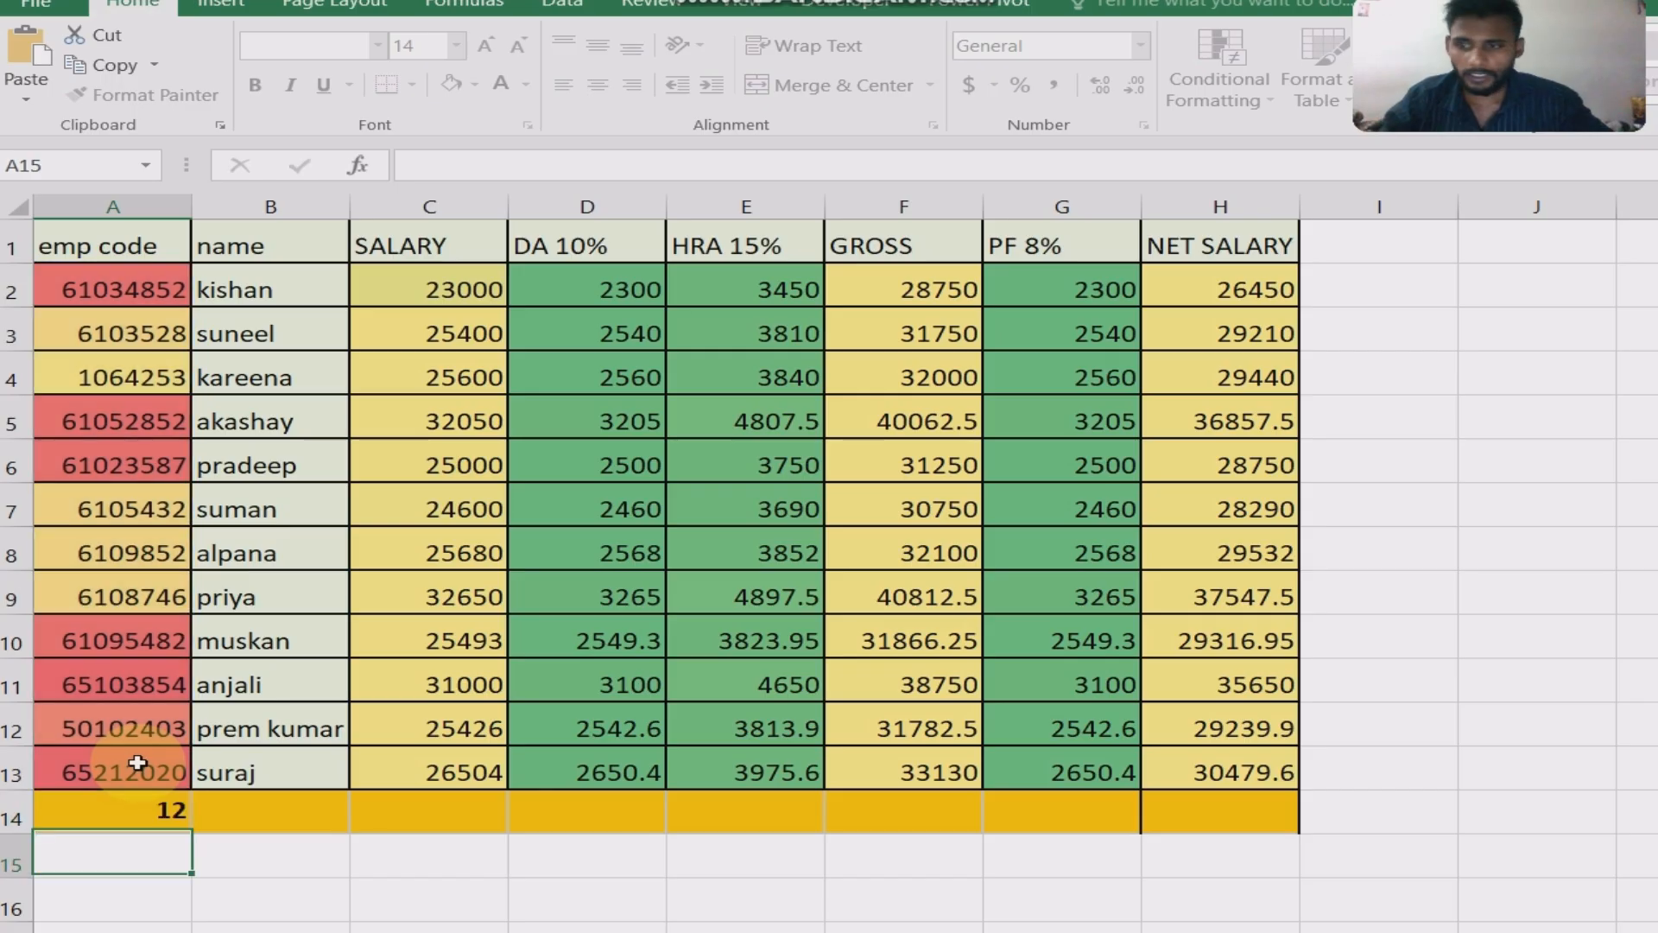
left_click(164, 810)
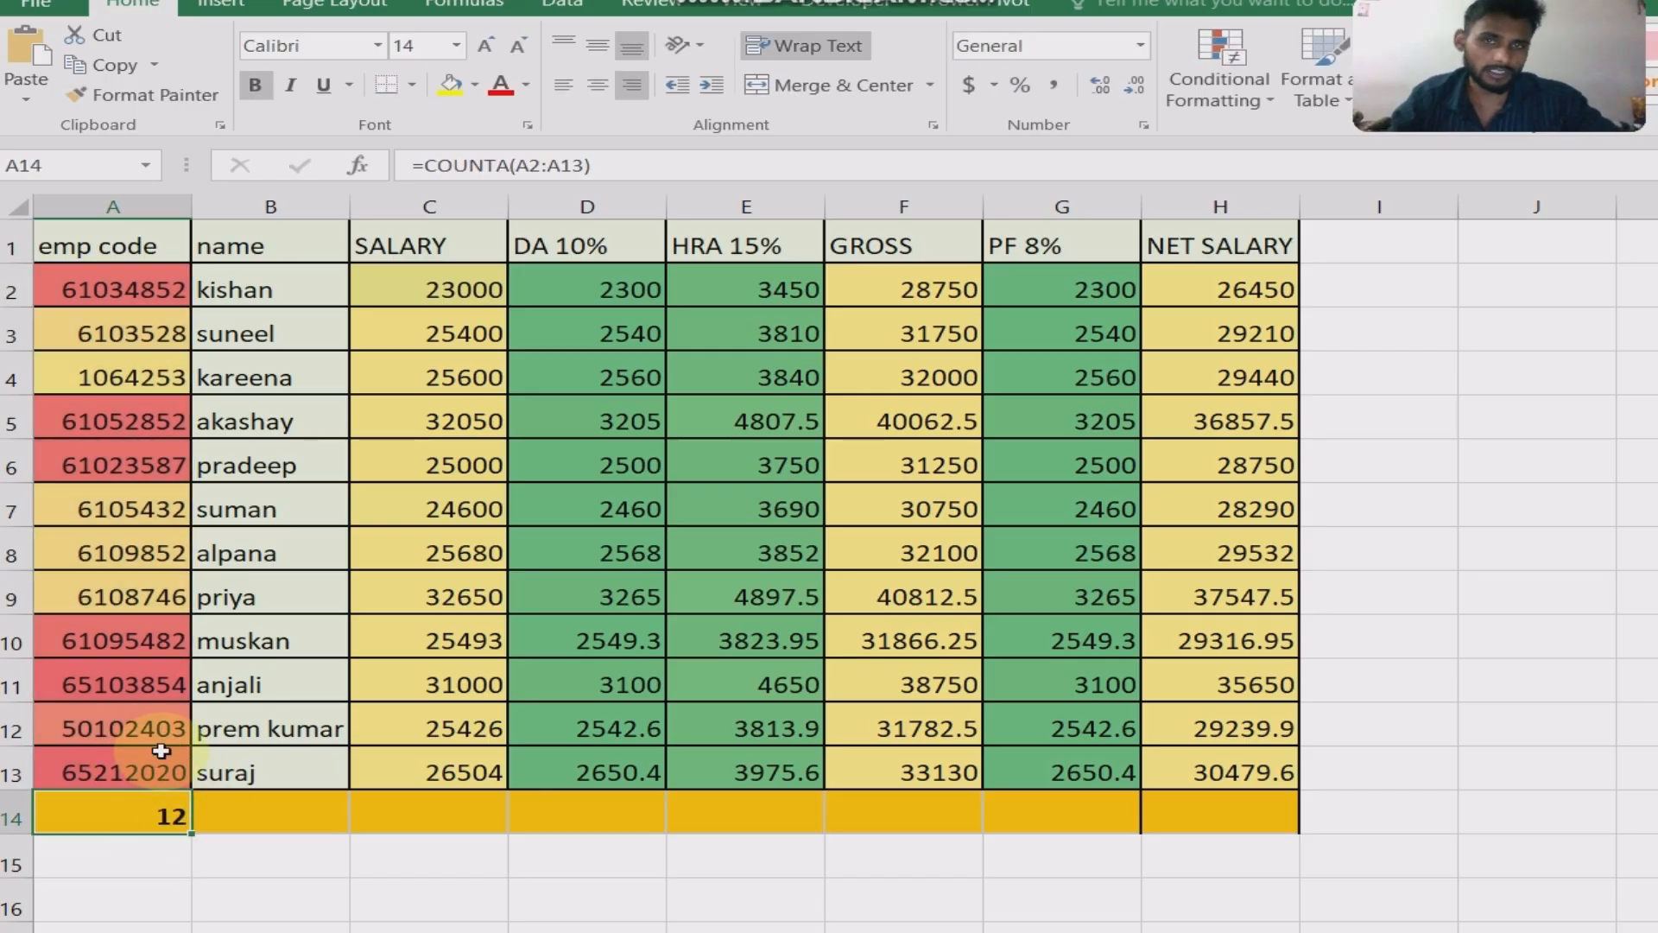
- Label the summary row by entering "total" in B14
left_click(250, 816)
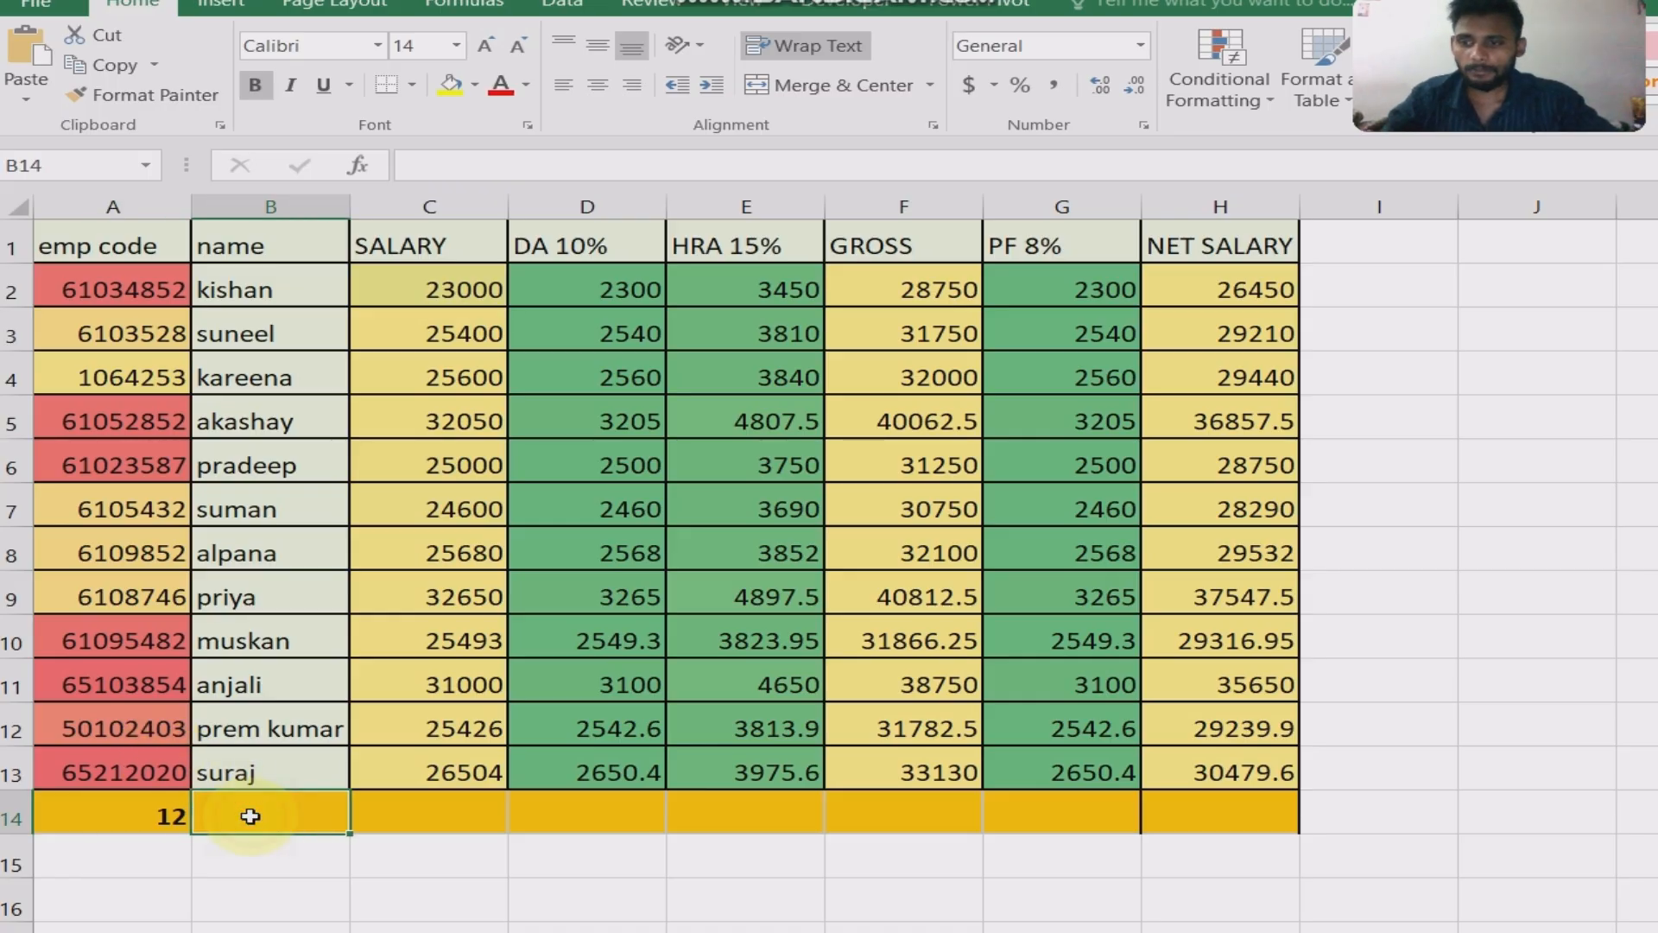
type("total")
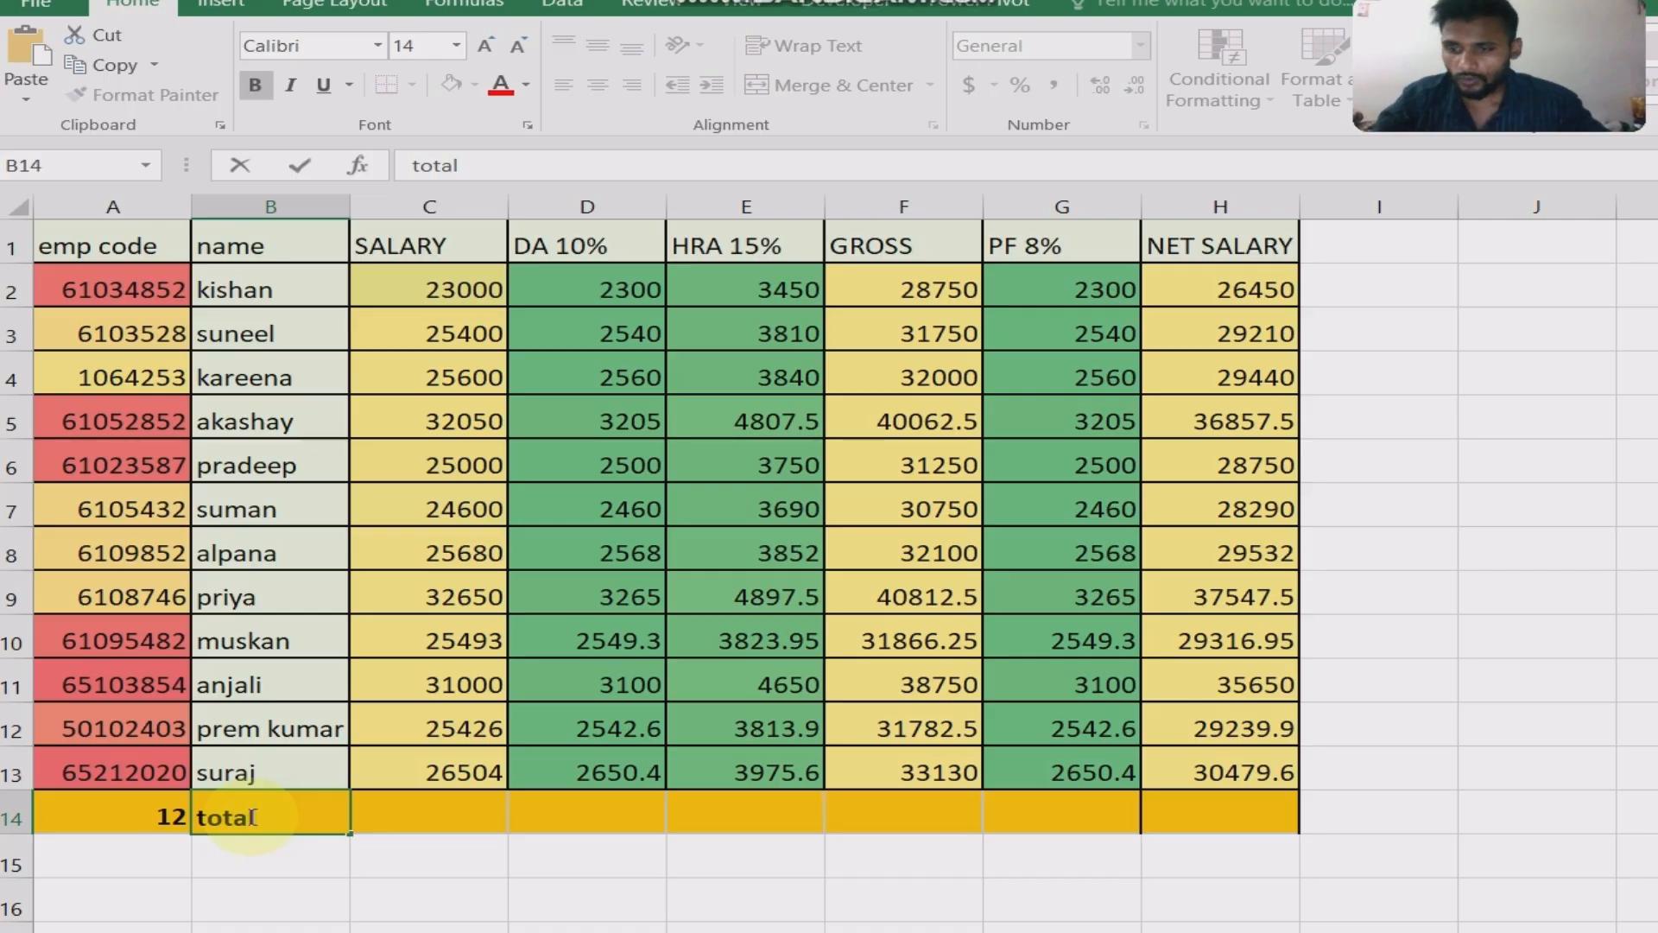
key("Tab")
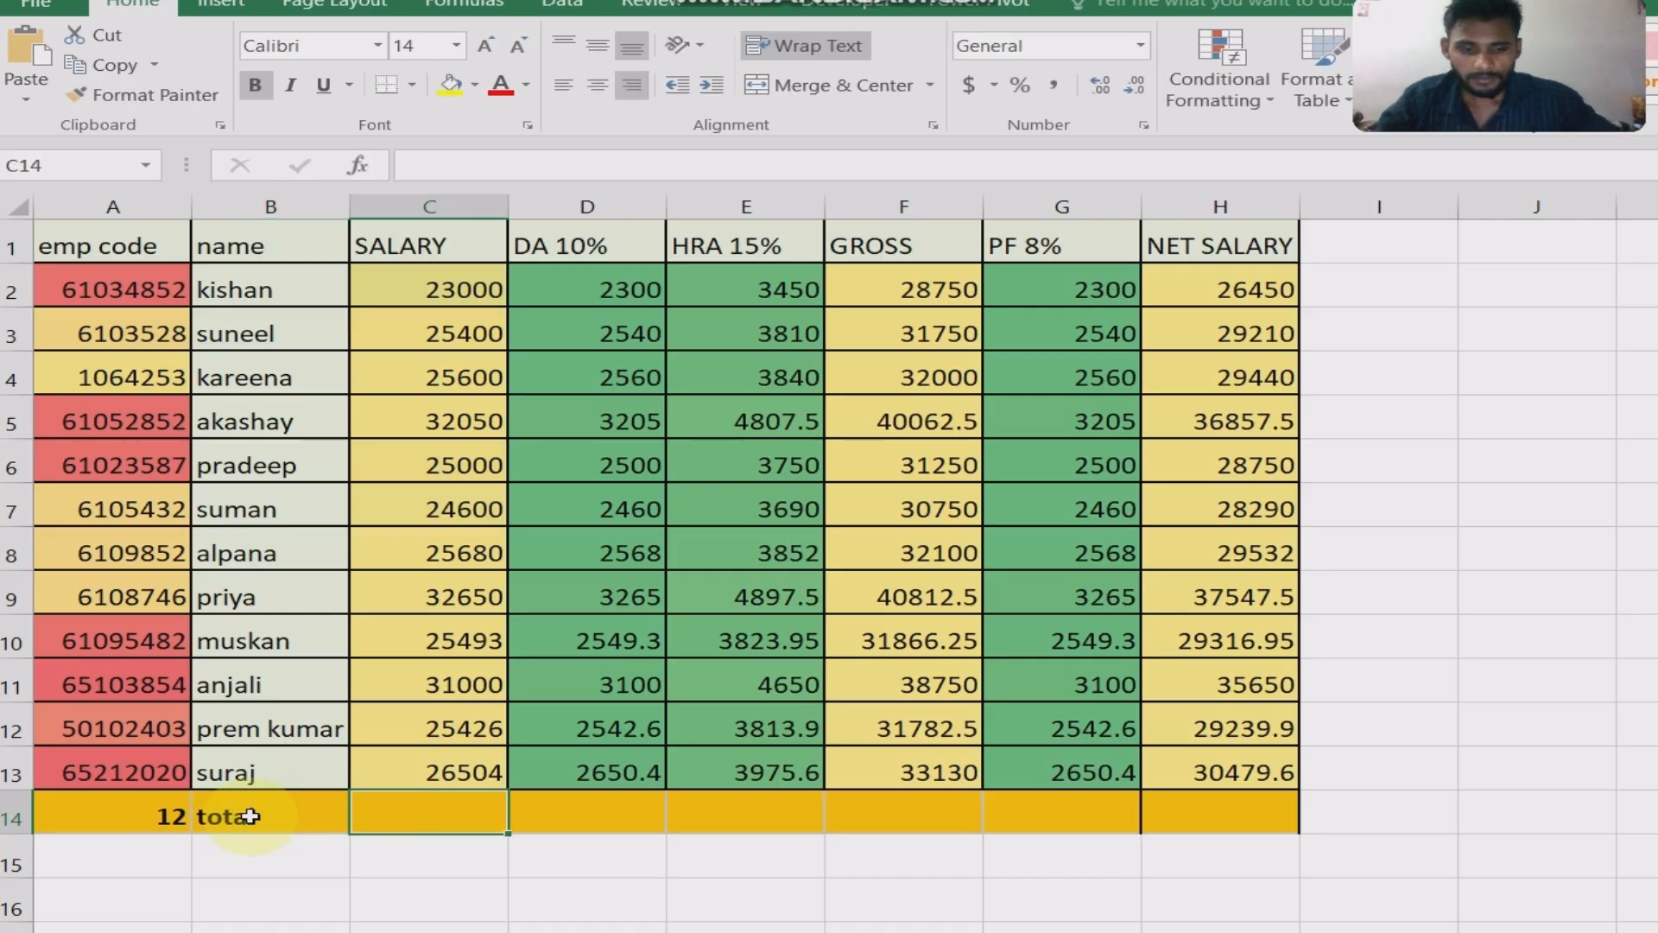
- Total the salaries in C14 with the formula =SUM(C2:C13) and fill it across to H14
type("=sum")
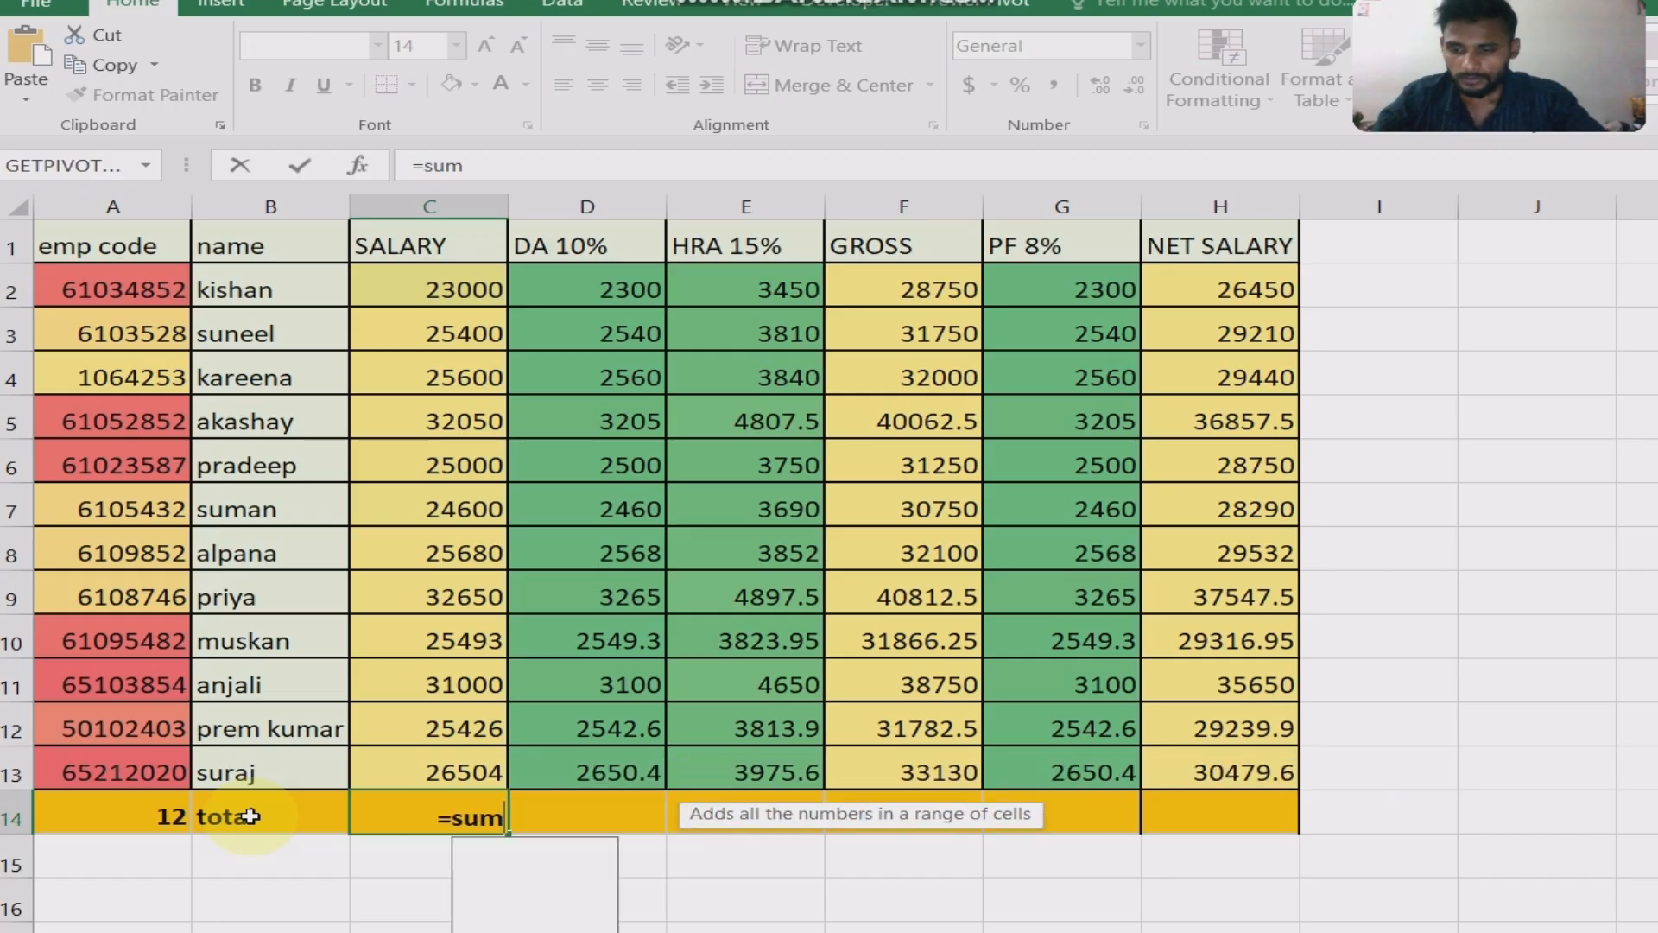
key("Tab")
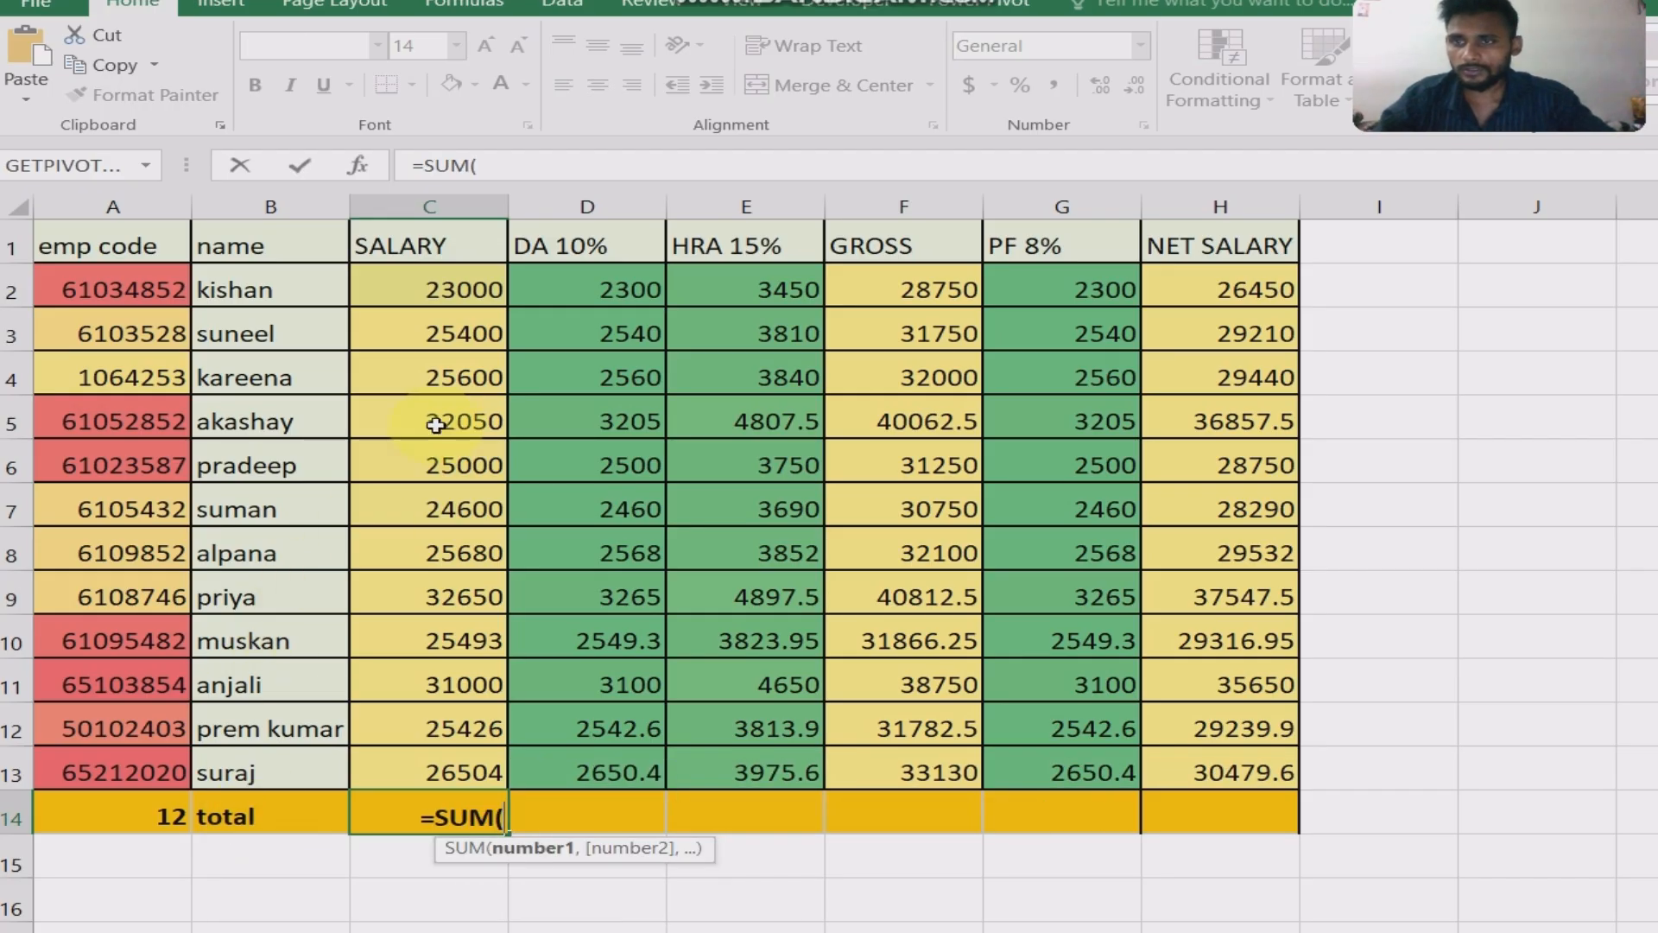
left_click_drag(433, 275, 439, 773)
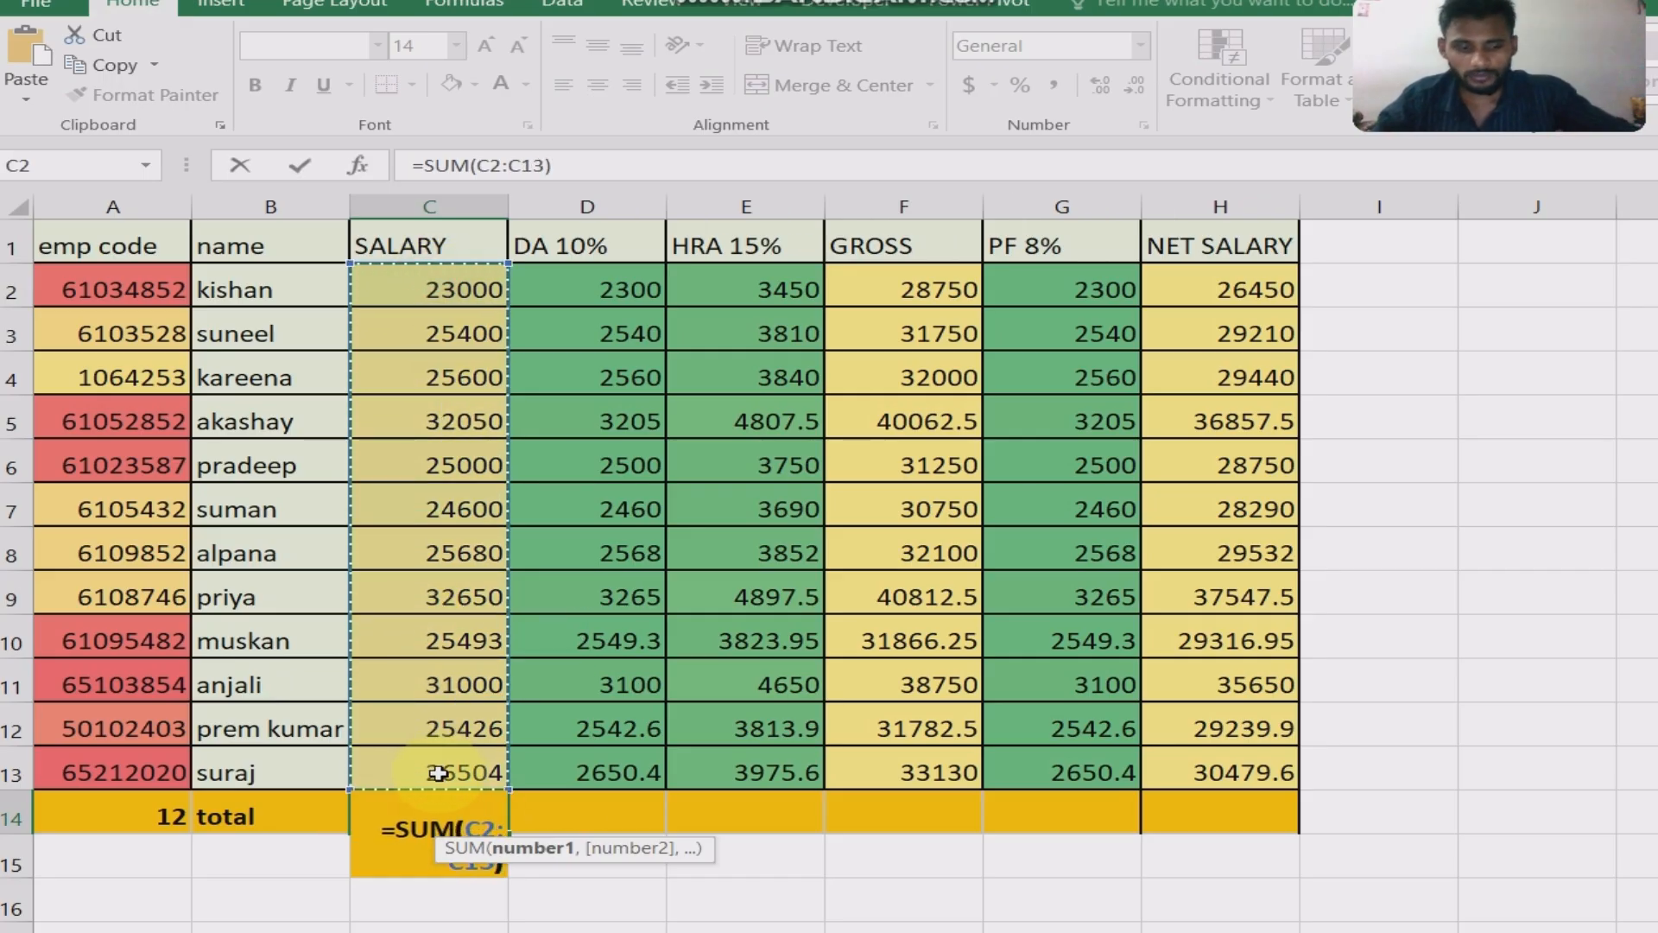
type(")")
key("Return")
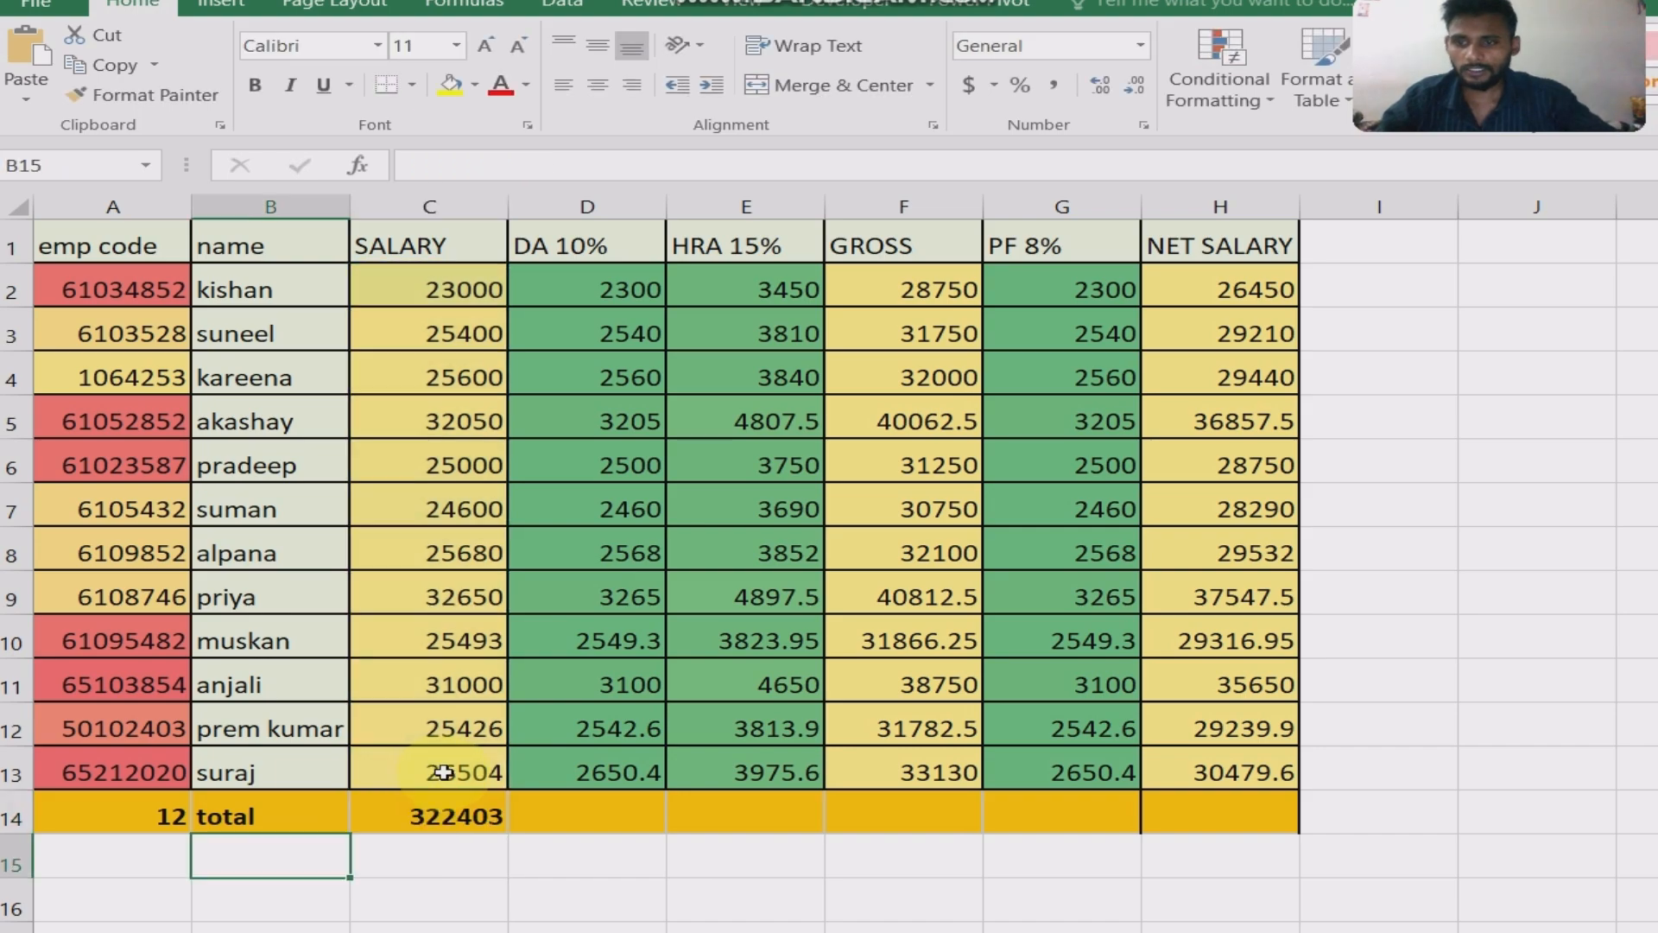
left_click(480, 810)
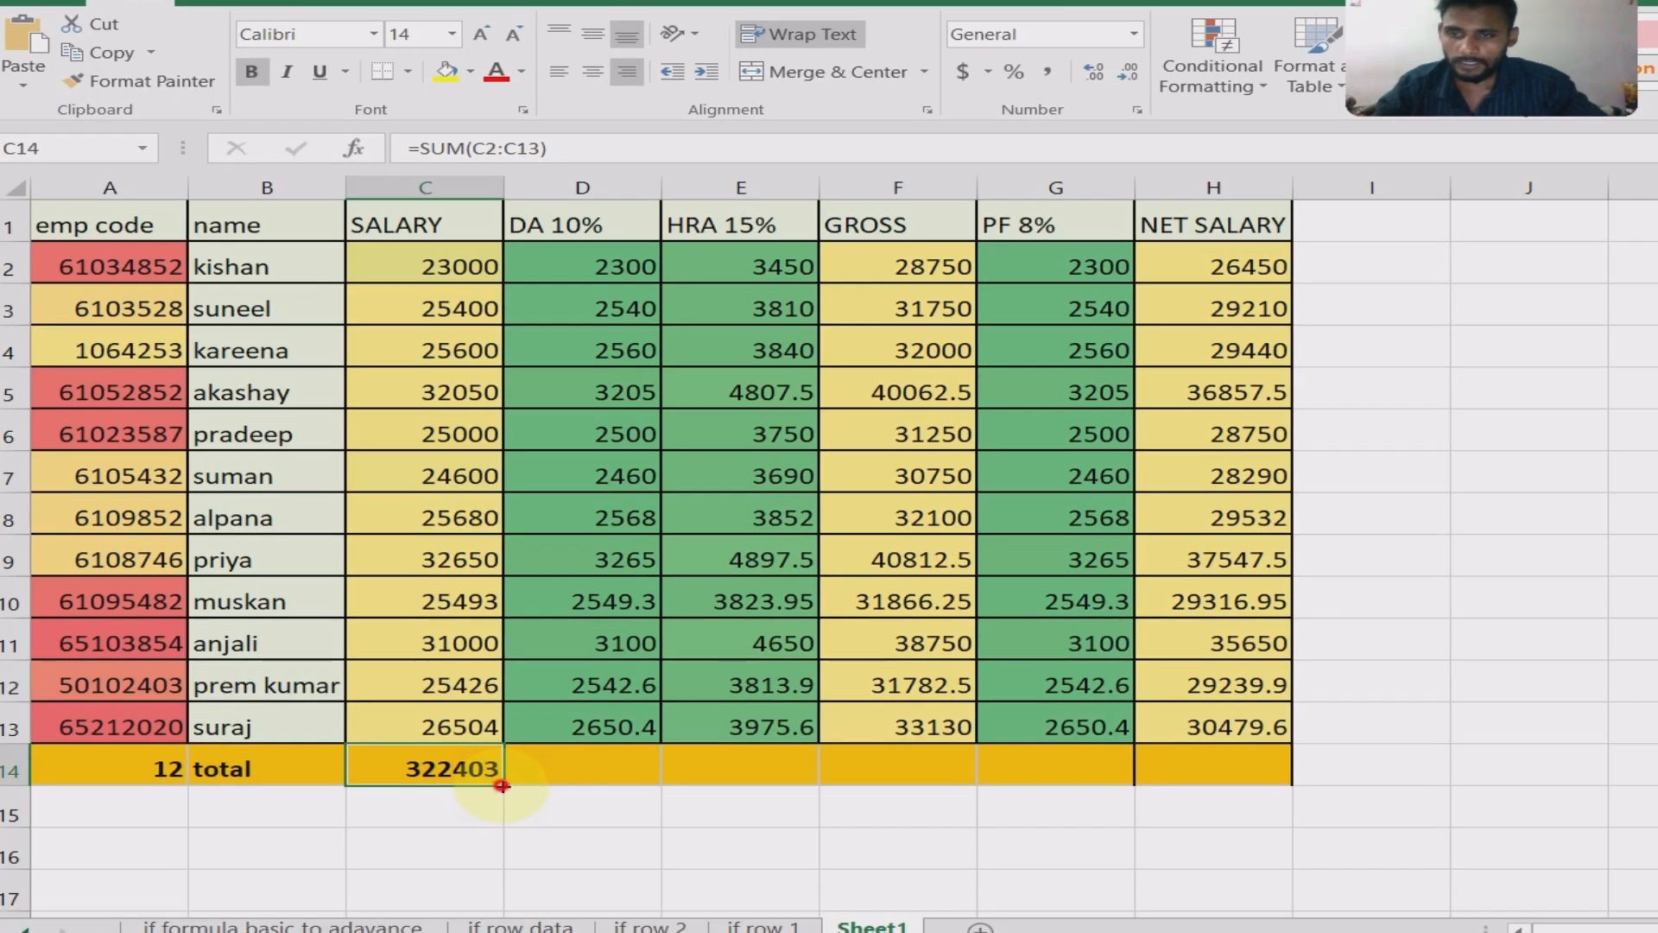
left_click_drag(501, 785, 1243, 782)
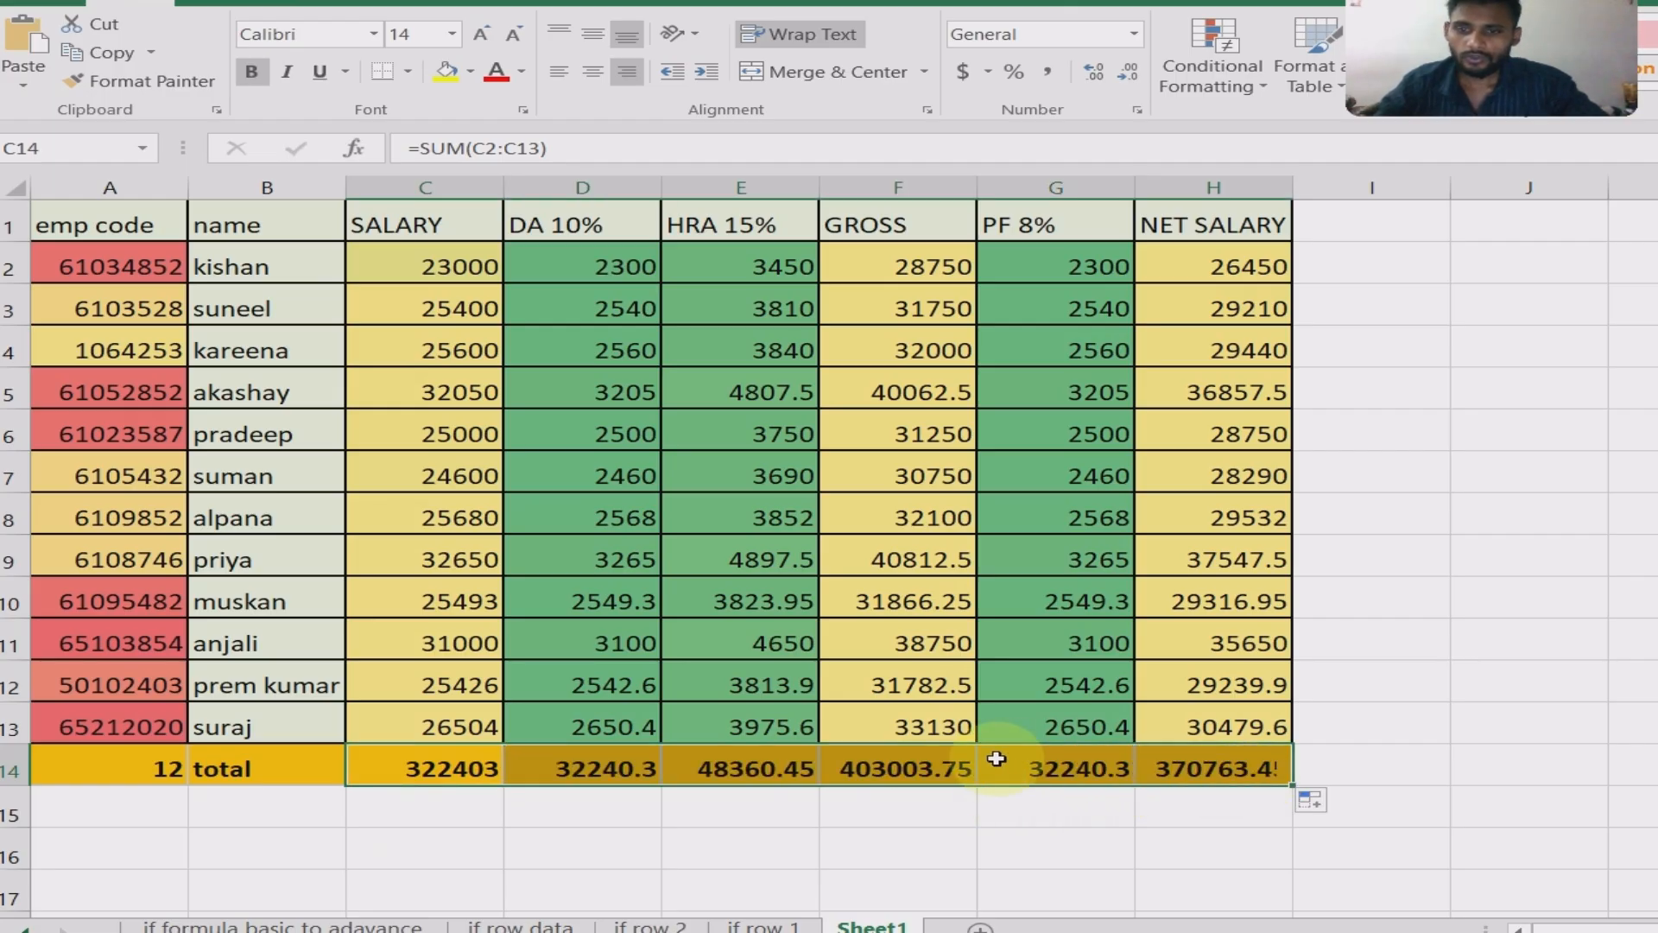
- Examine the SUM formulas in the total row for salary, DA, HRA, gross, PF and net salary
left_click(834, 774)
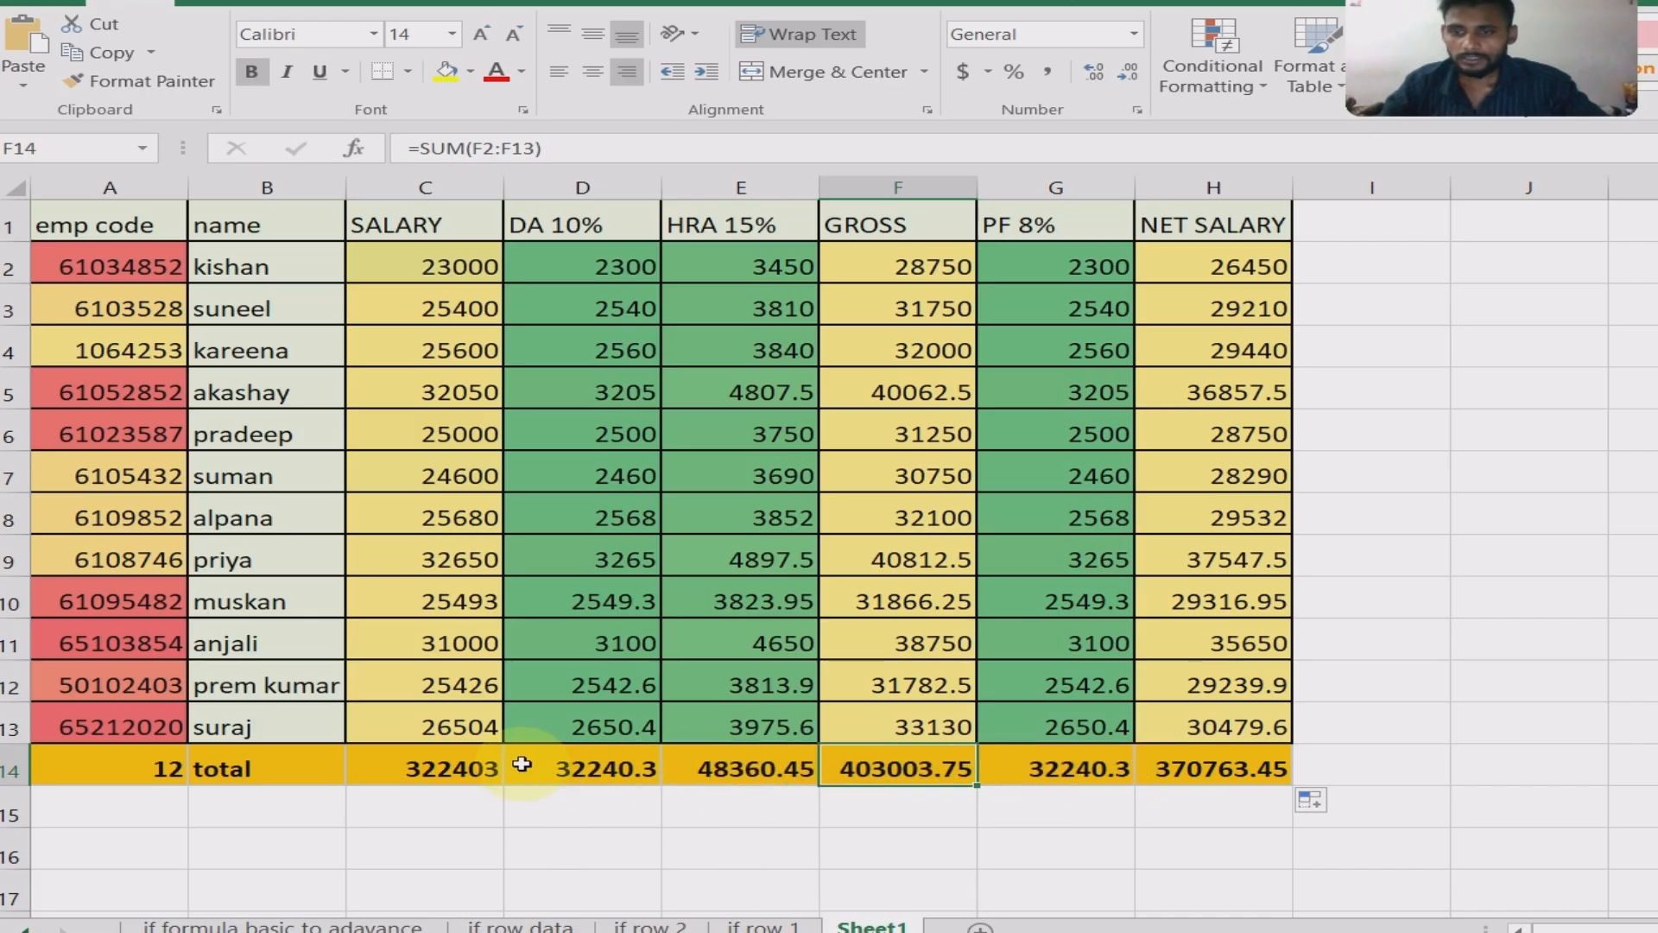
left_click(484, 775)
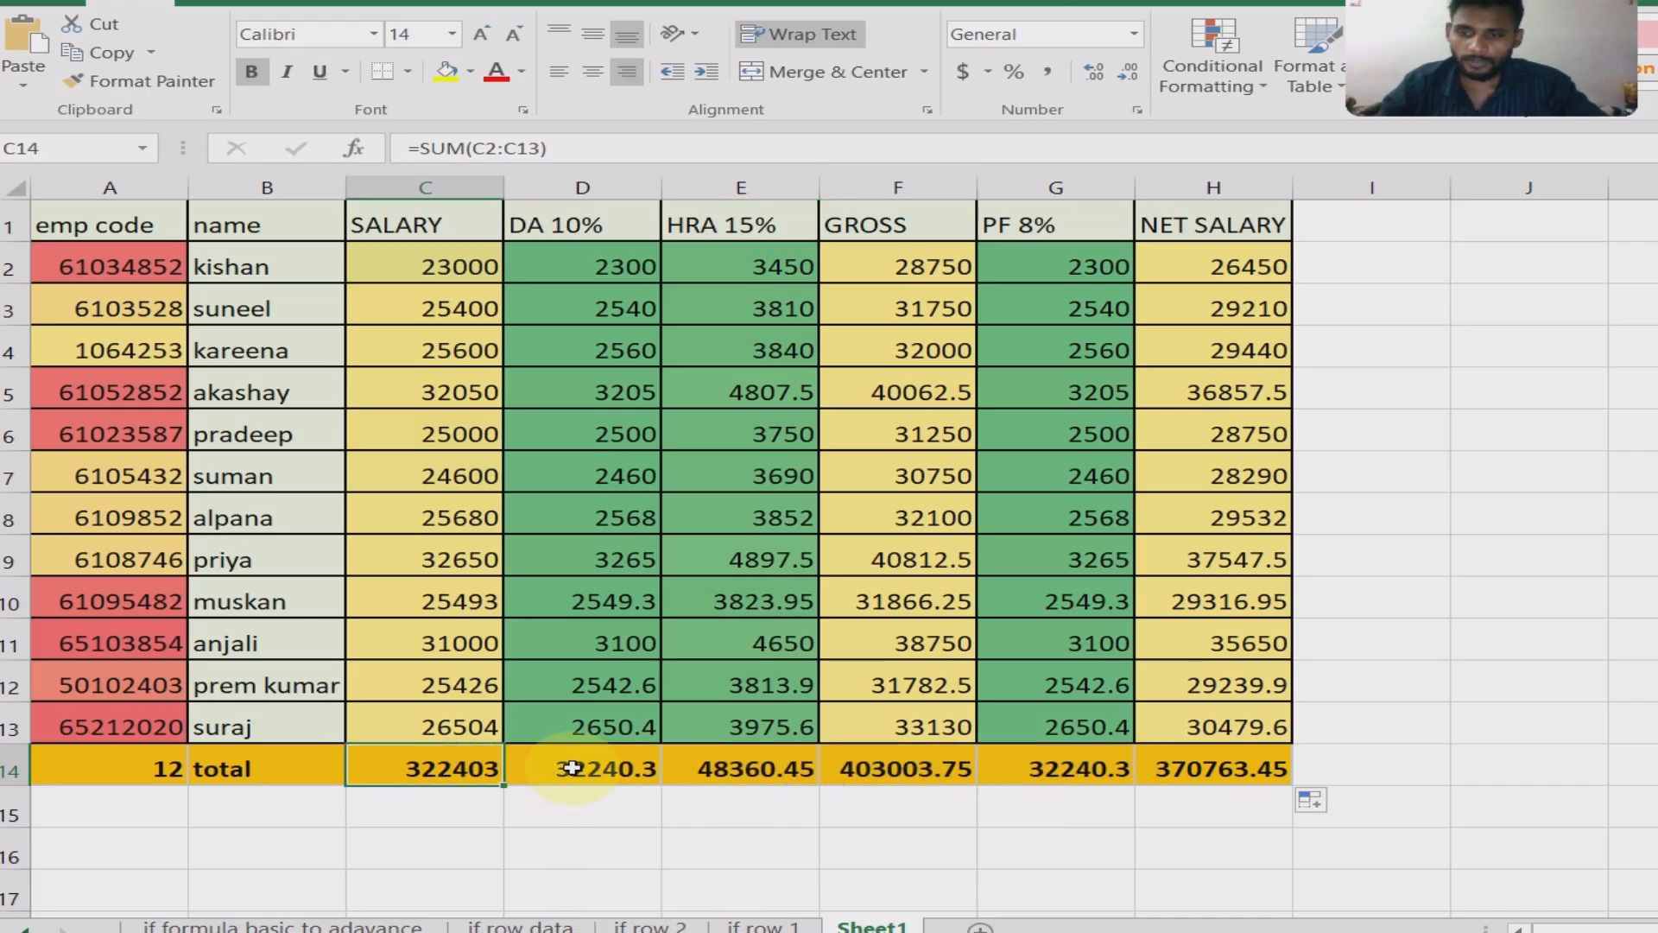
left_click(615, 768)
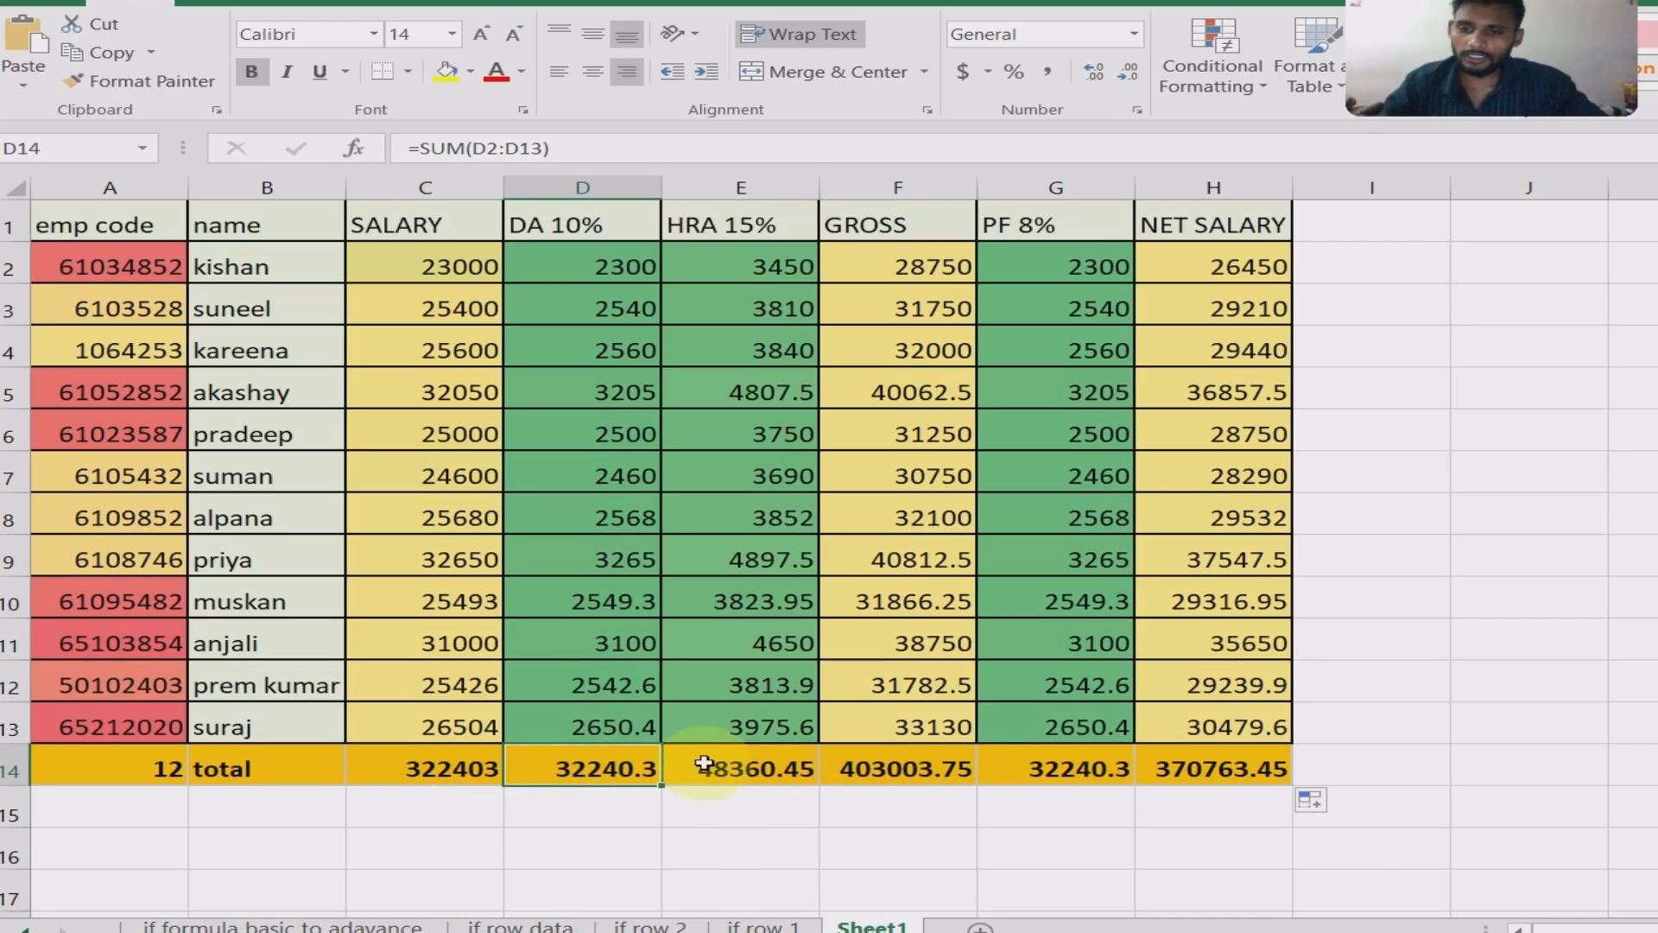
left_click(780, 766)
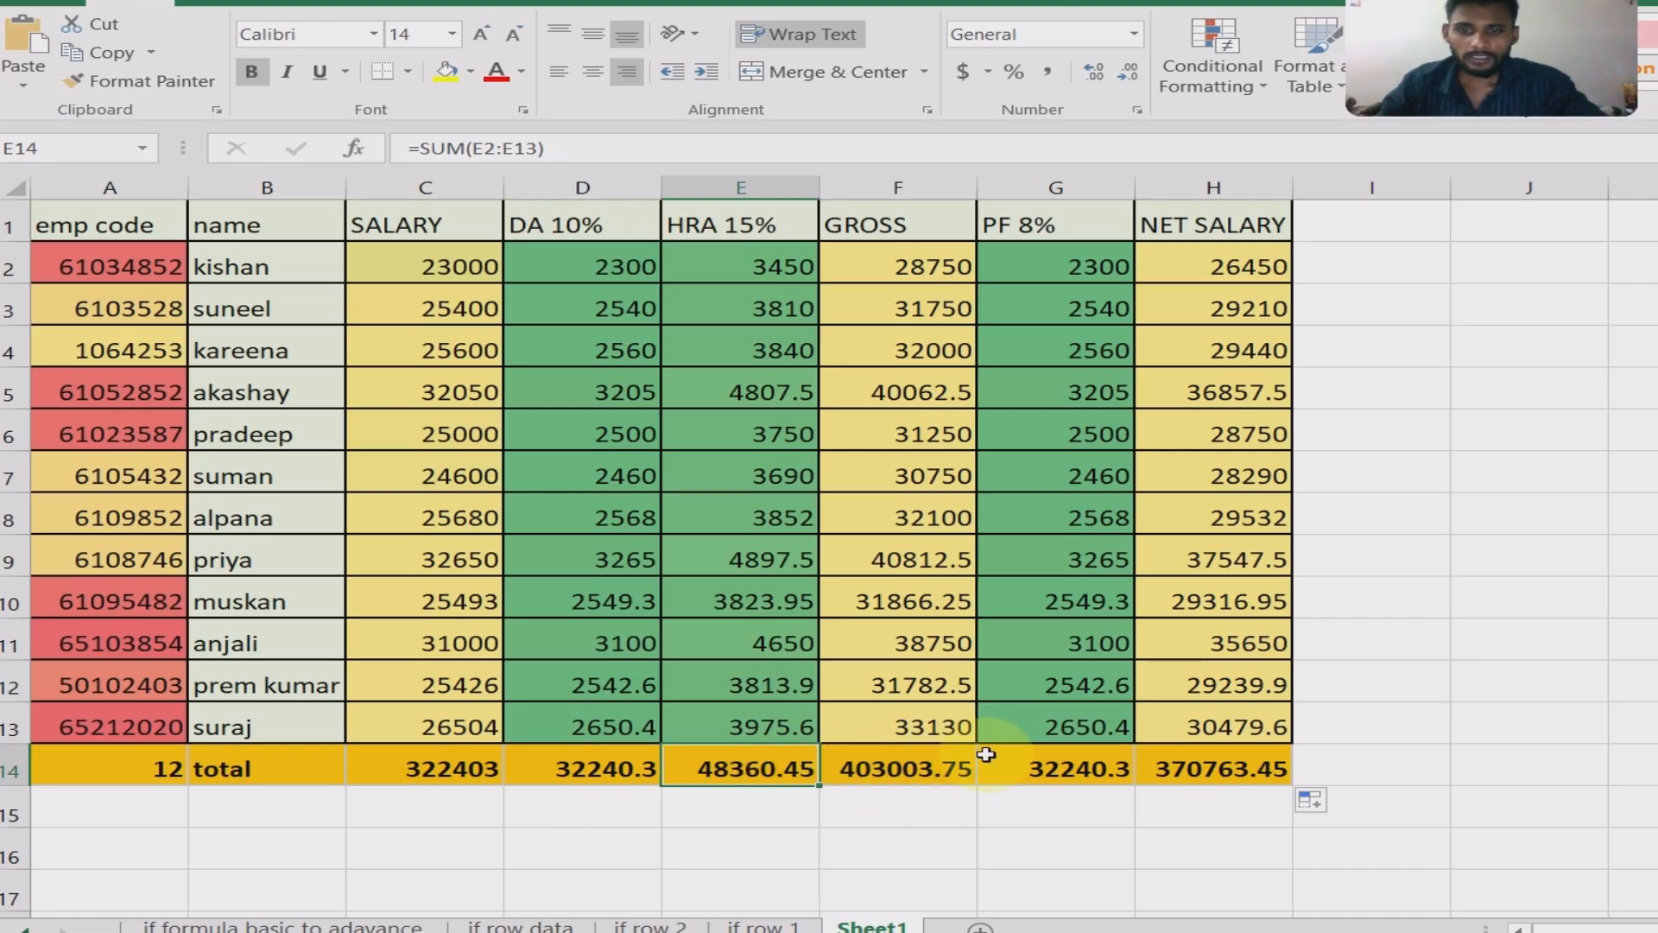
left_click(890, 767)
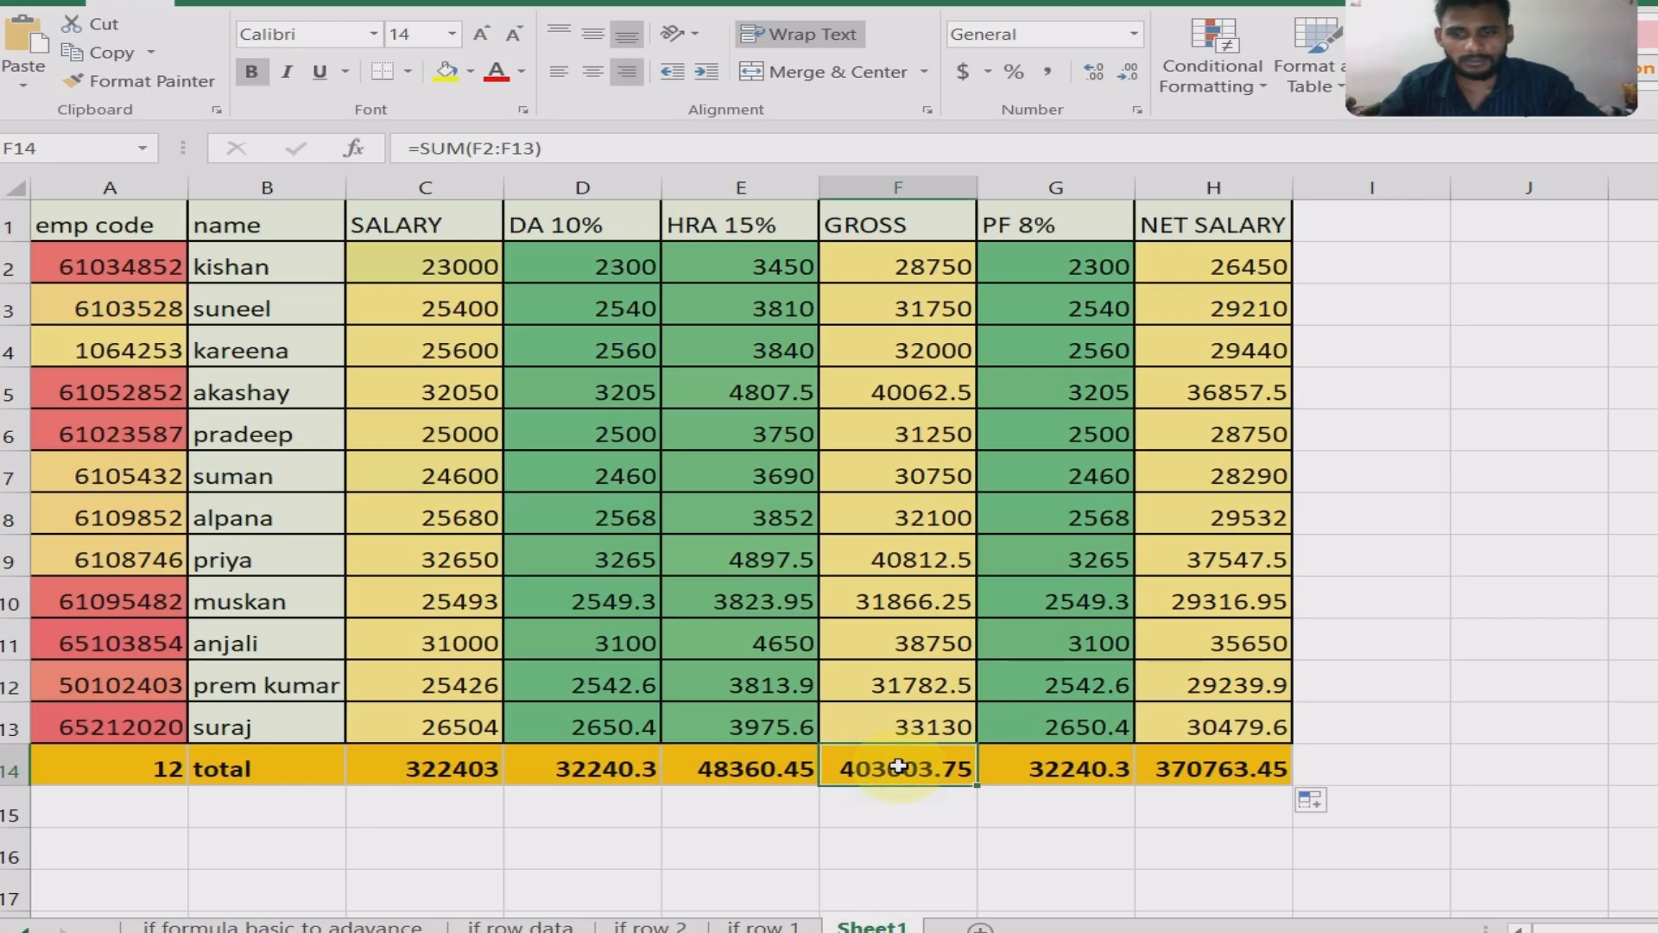
left_click(1065, 769)
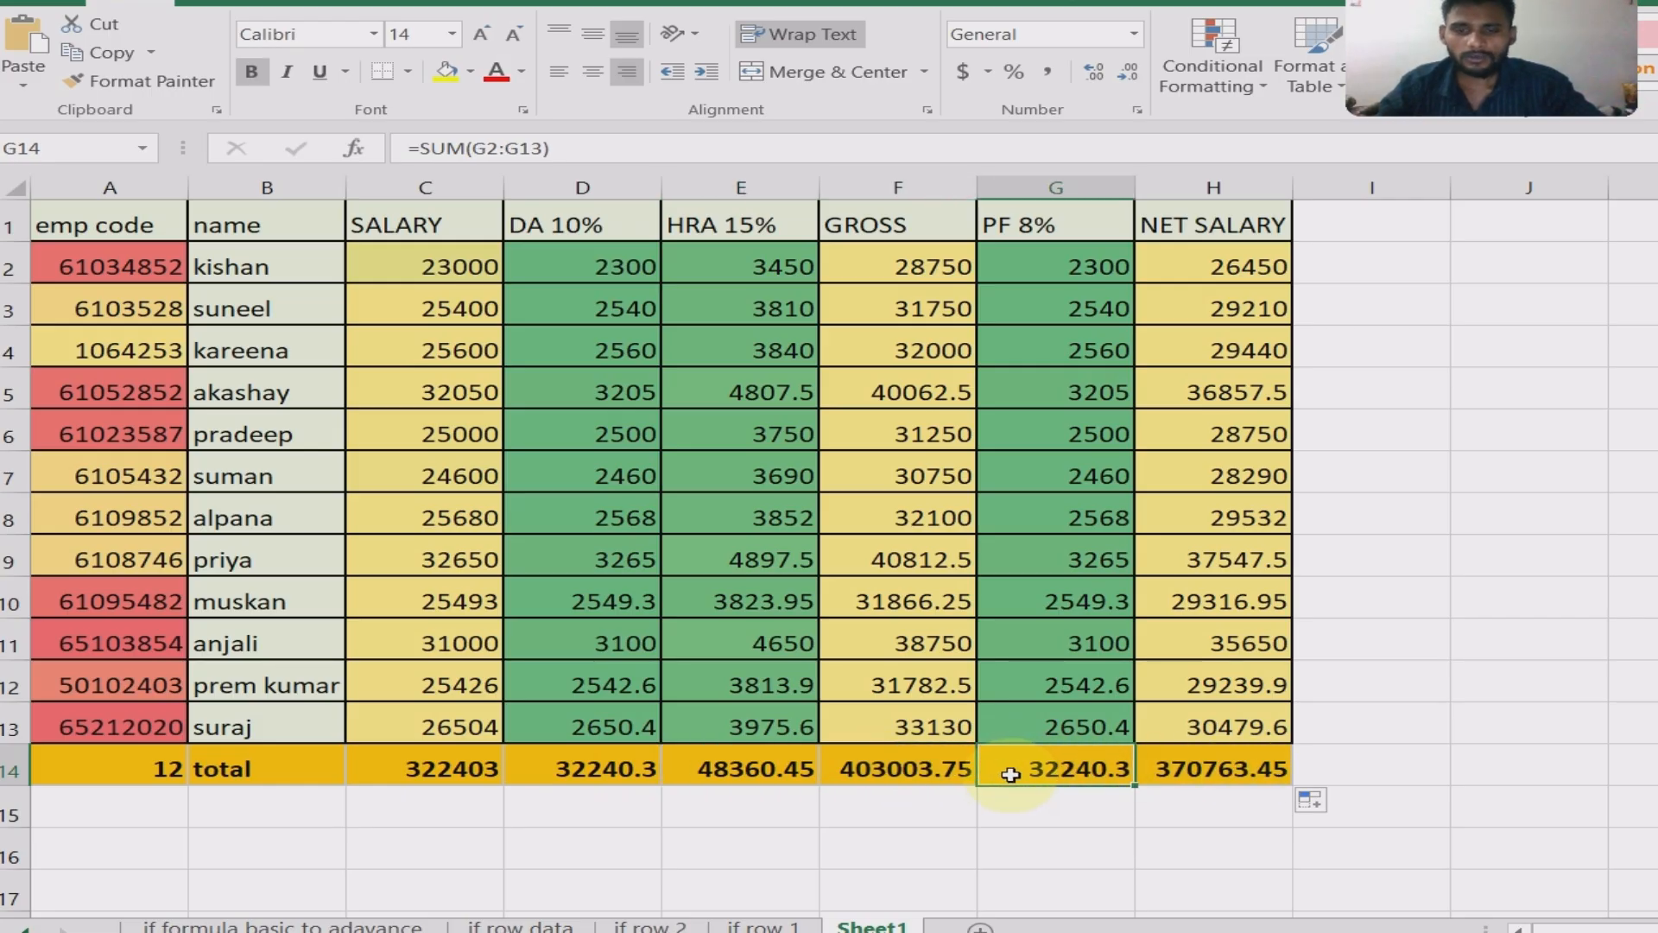
left_click(1188, 769)
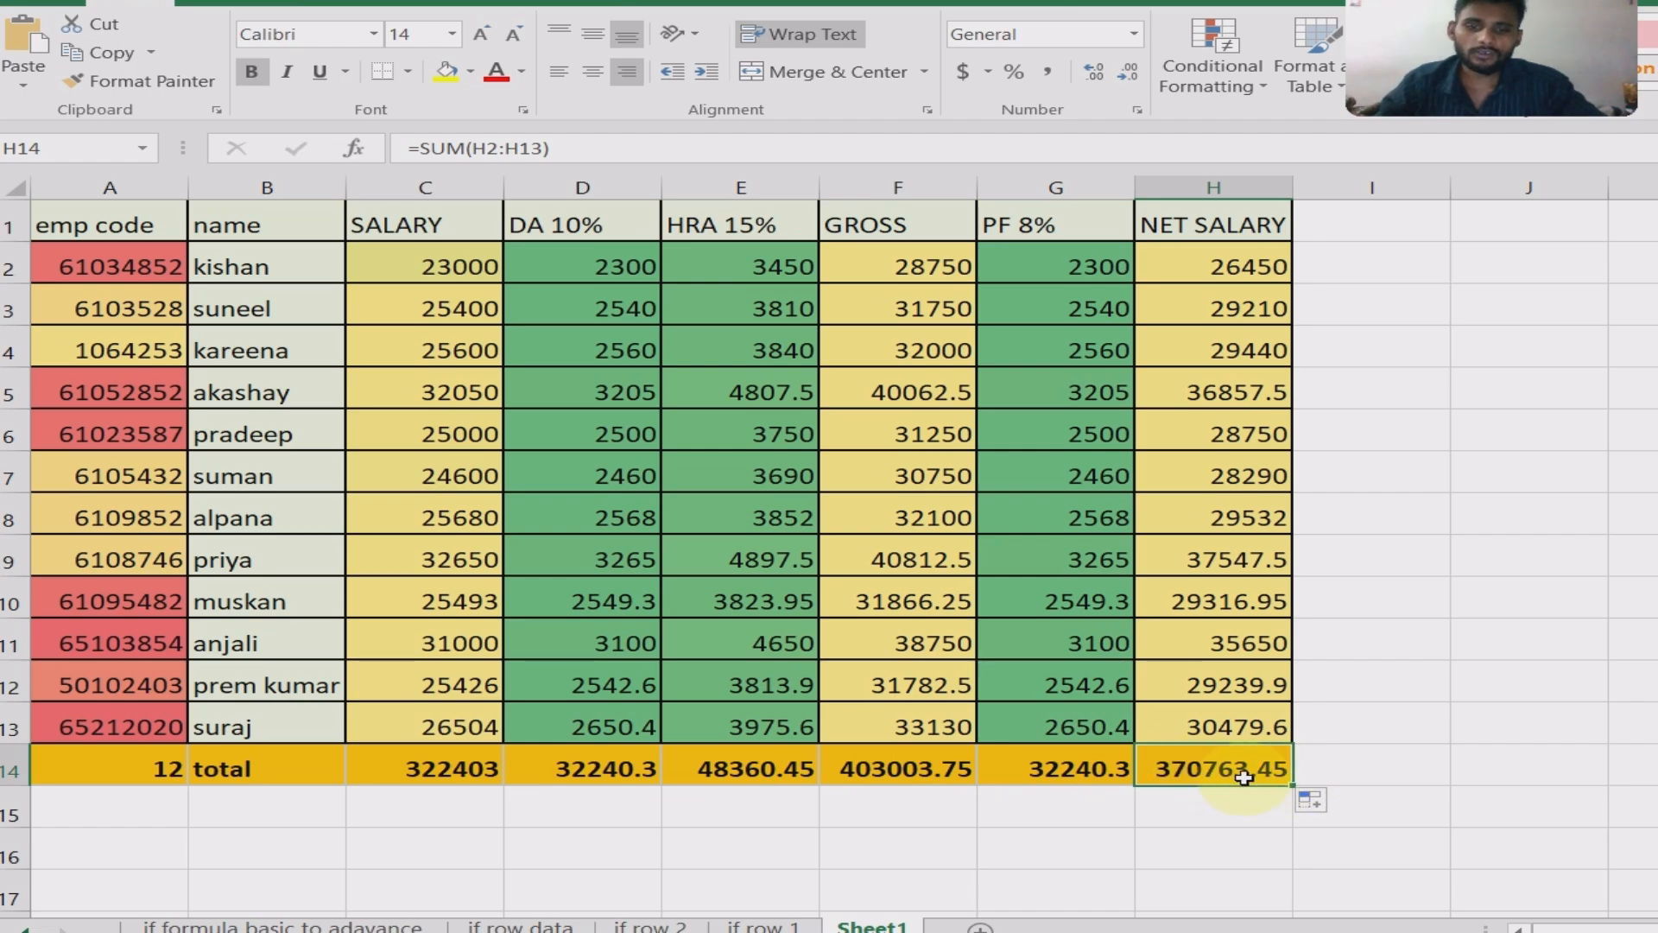